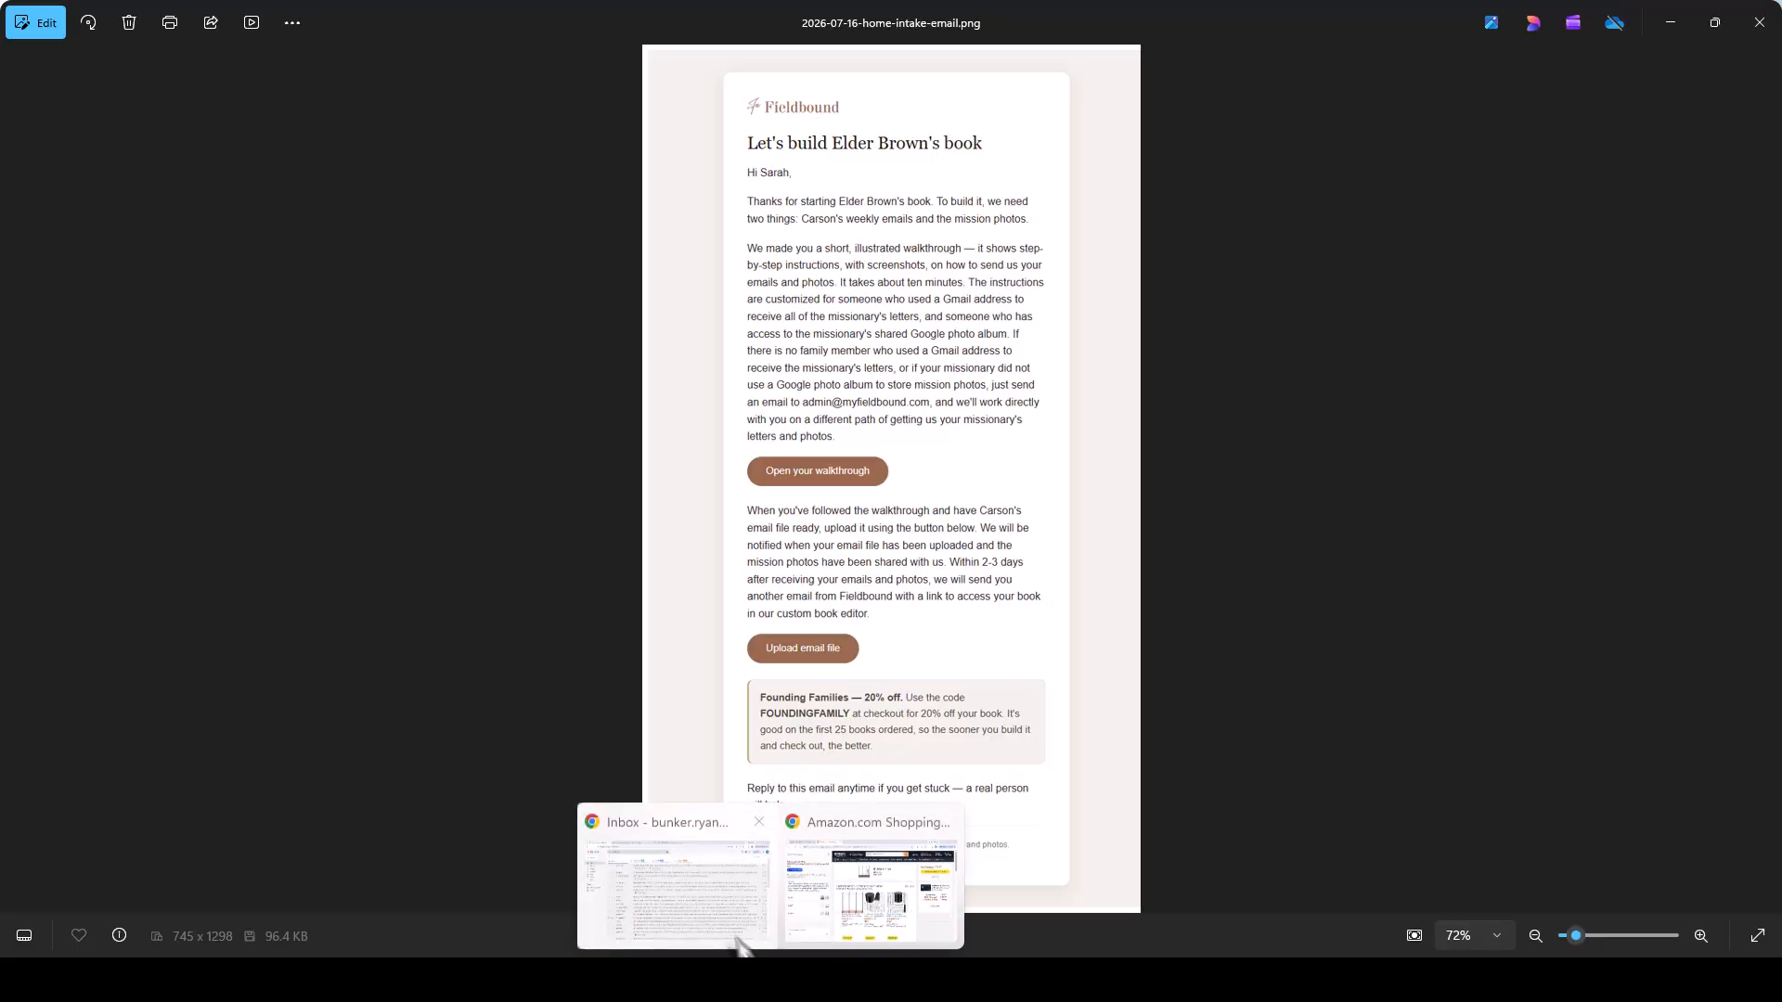
Switch from the Photos email screenshot to the Gmail inbox in Chrome.
{"action": "left_click", "coordinate": [738, 939]}
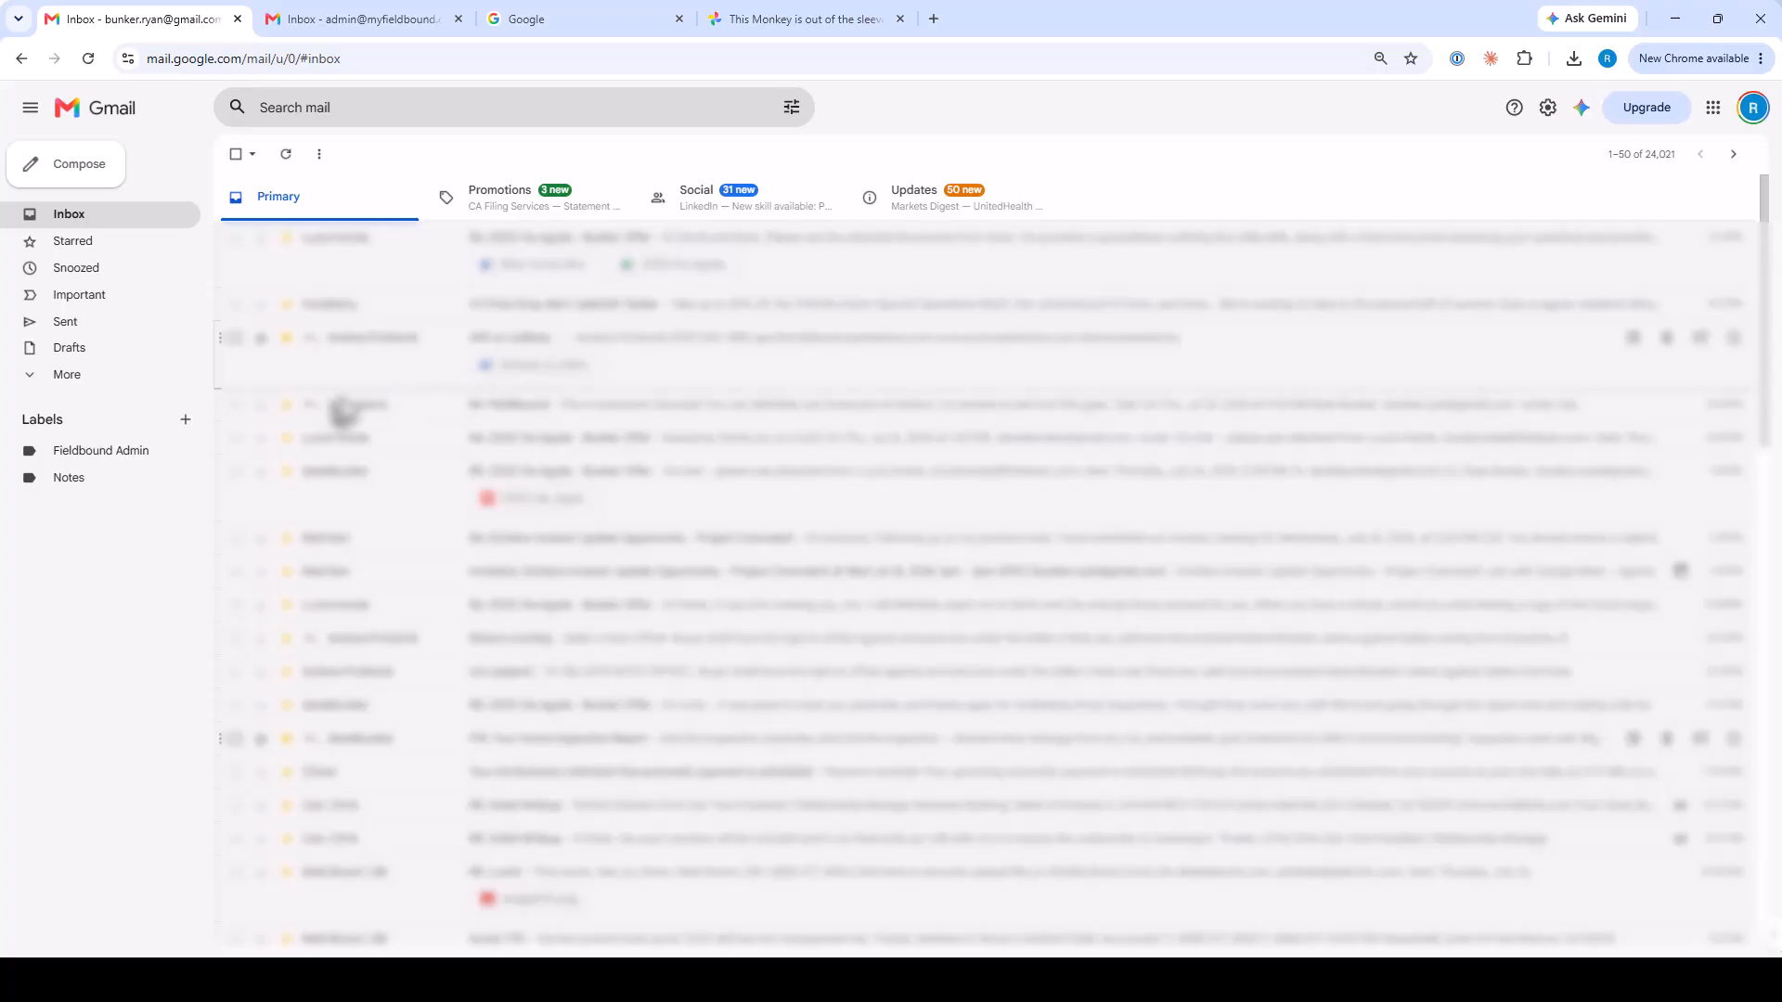
Create a Gmail label with the missionary's name, next to Fieldbound Admin and Notes.
{"action": "left_click", "coordinate": [185, 421]}
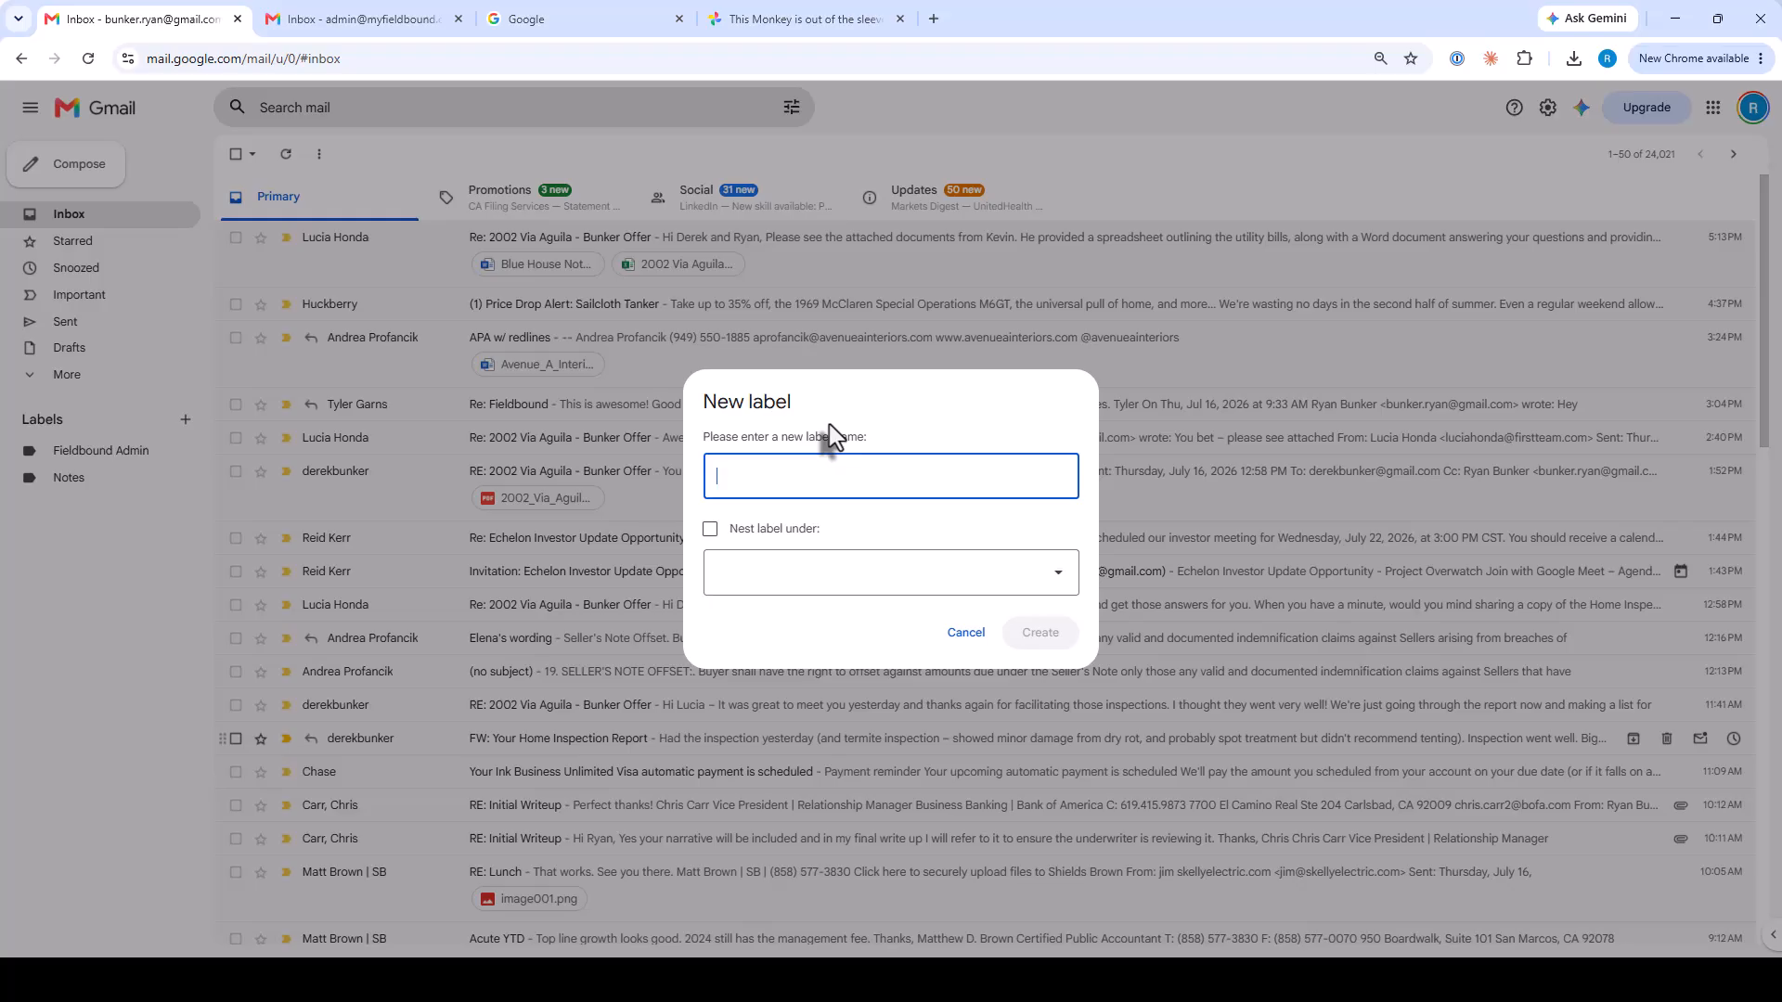
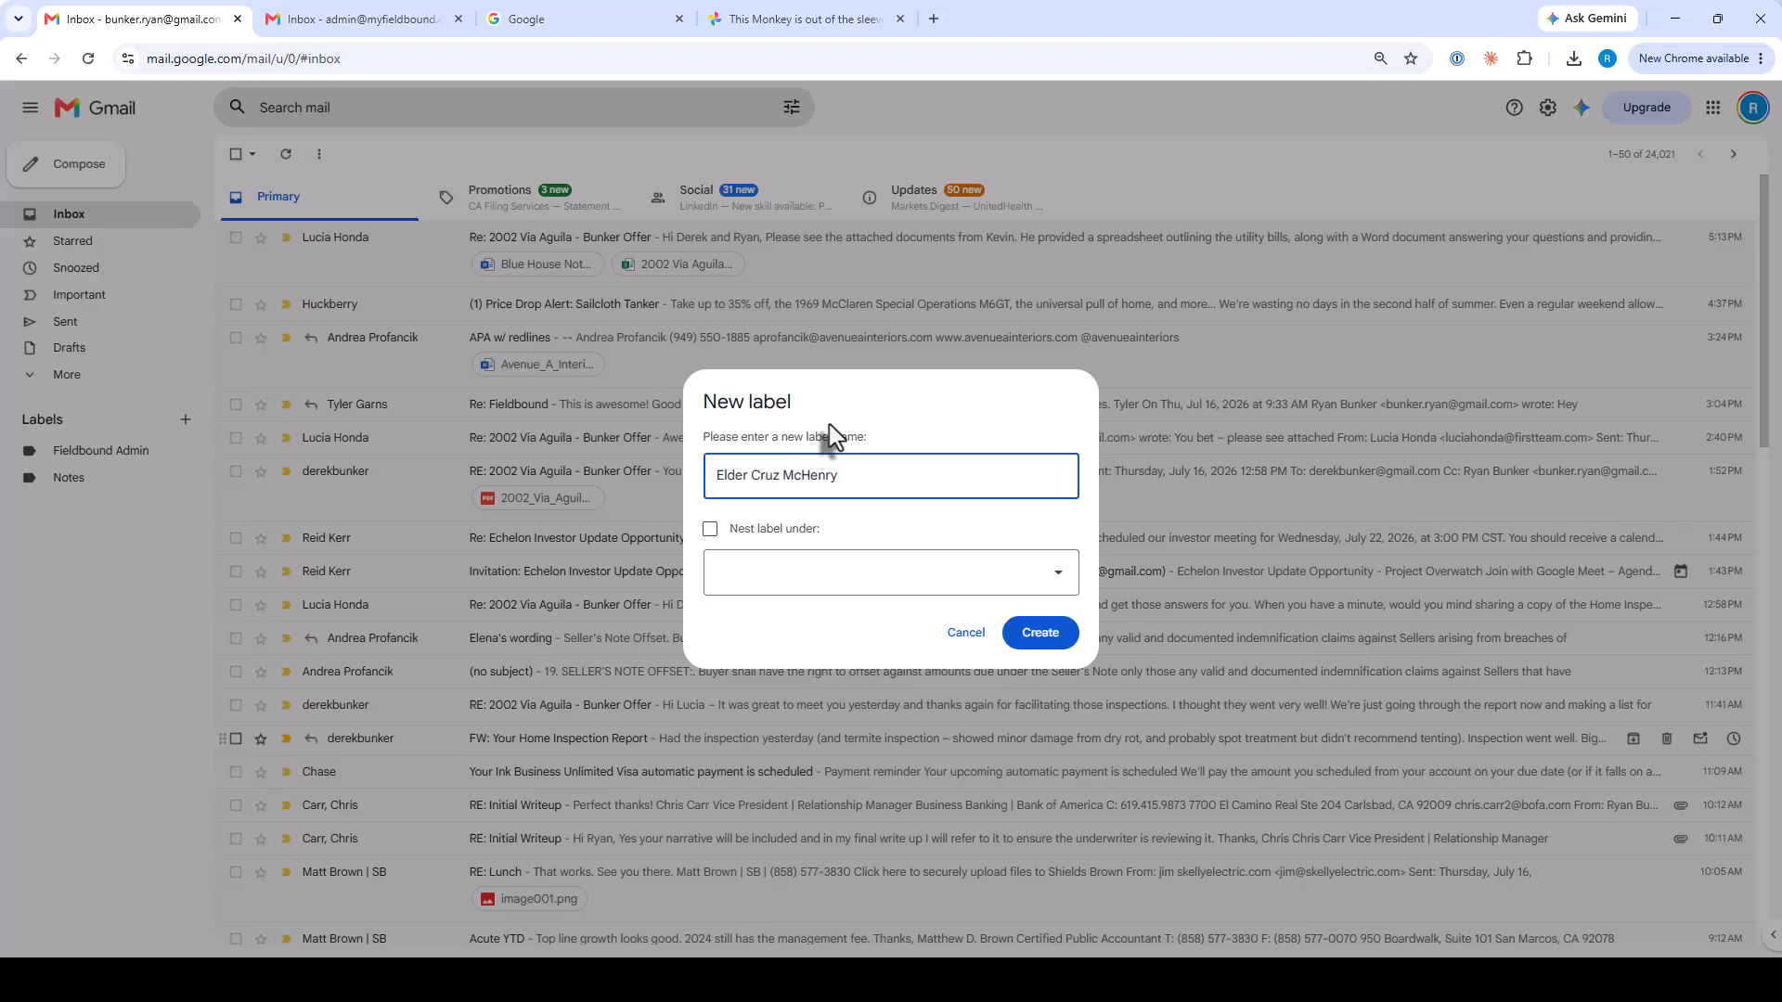
{"action": "left_click", "coordinate": [1040, 634]}
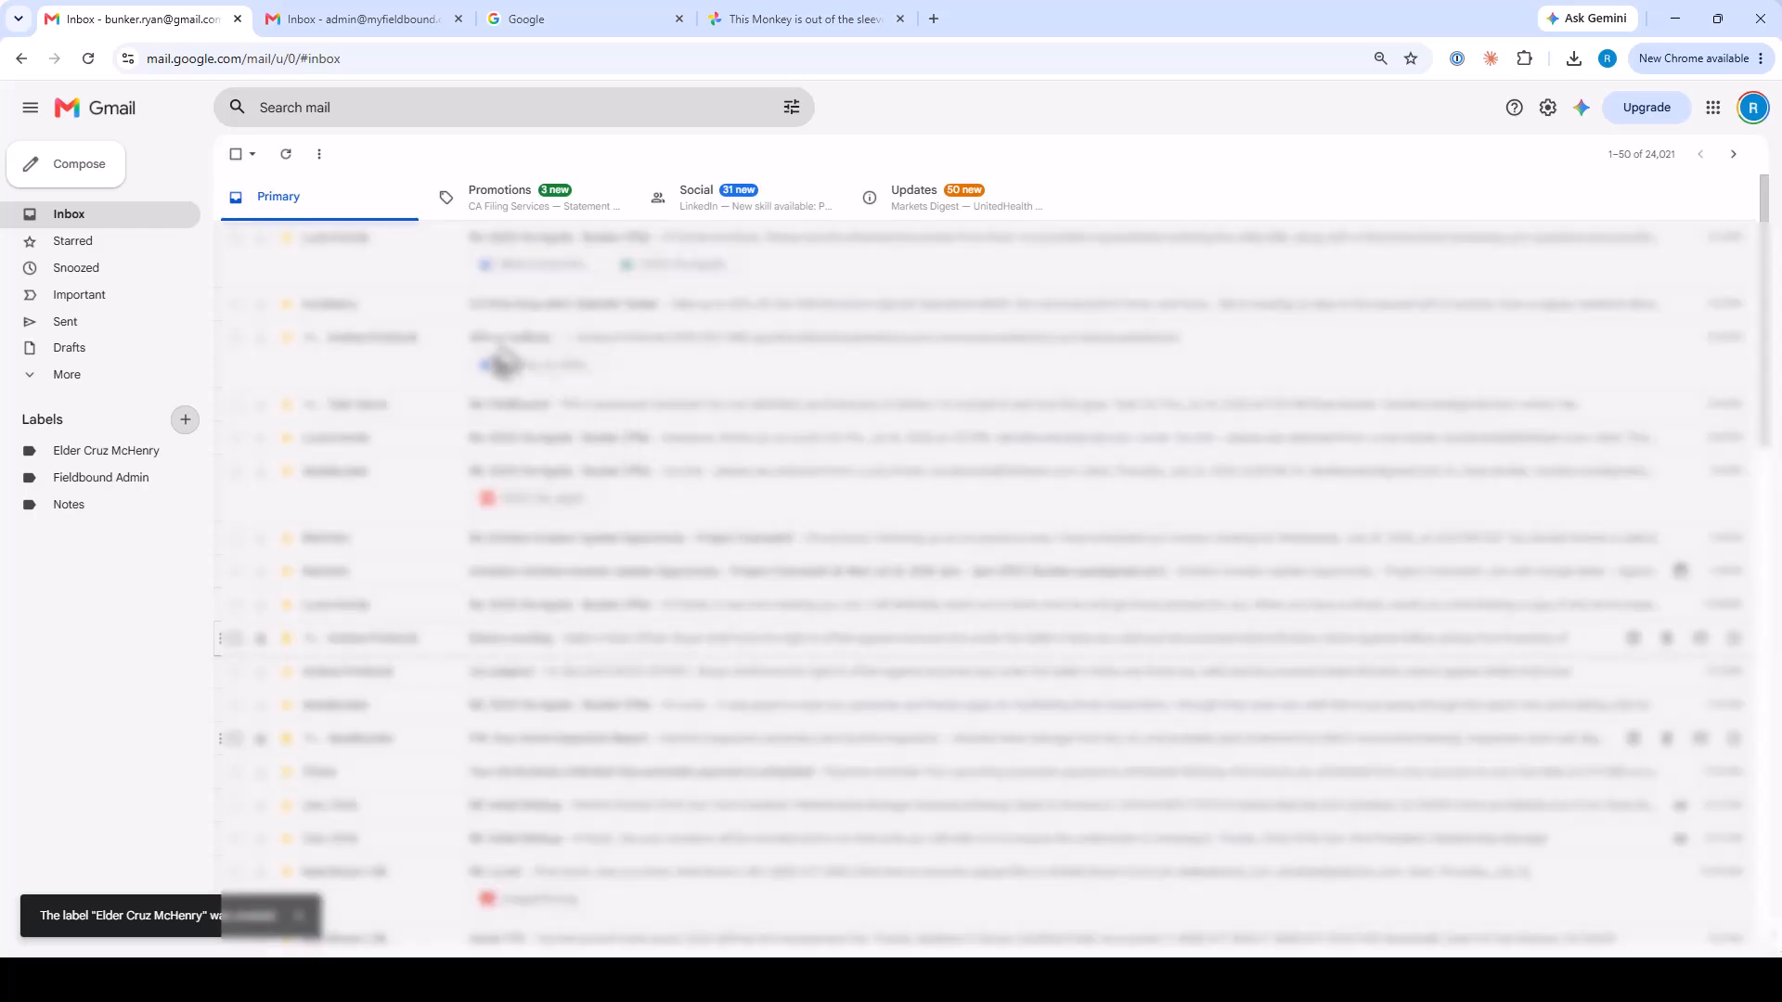
Search Gmail with from: and the missionary's e-mail address.
{"action": "left_click", "coordinate": [358, 109]}
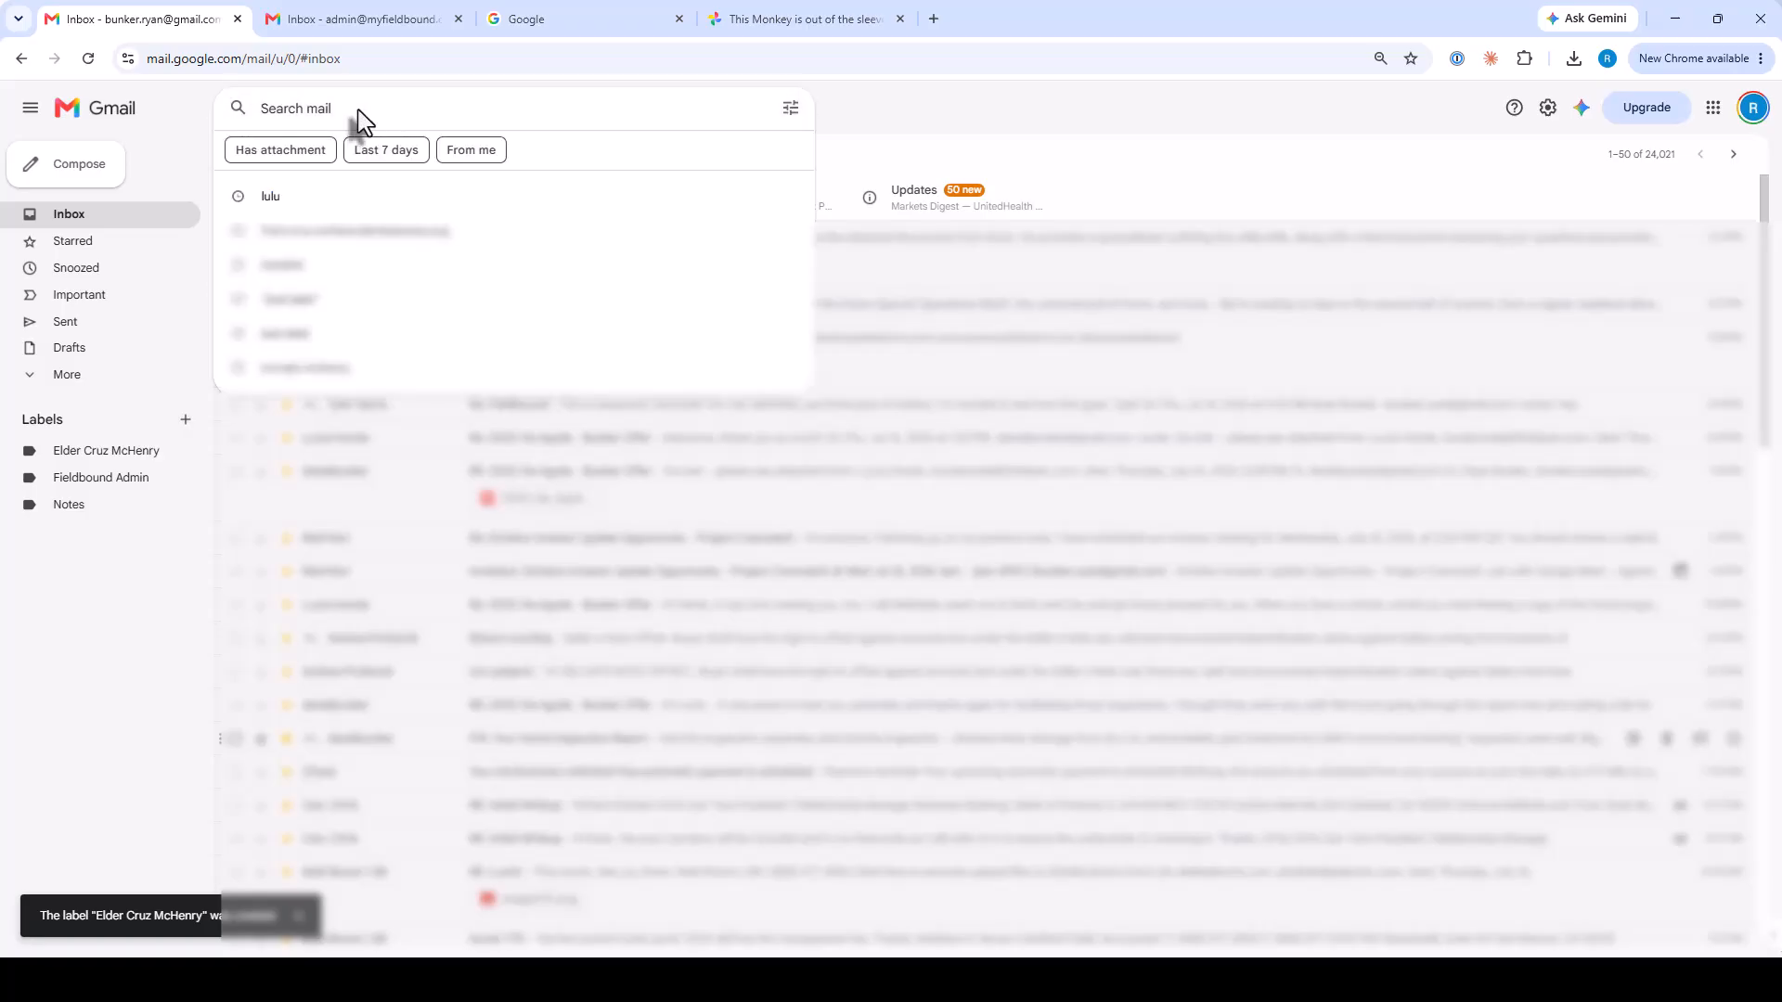
{"action": "type", "text": "from:"}
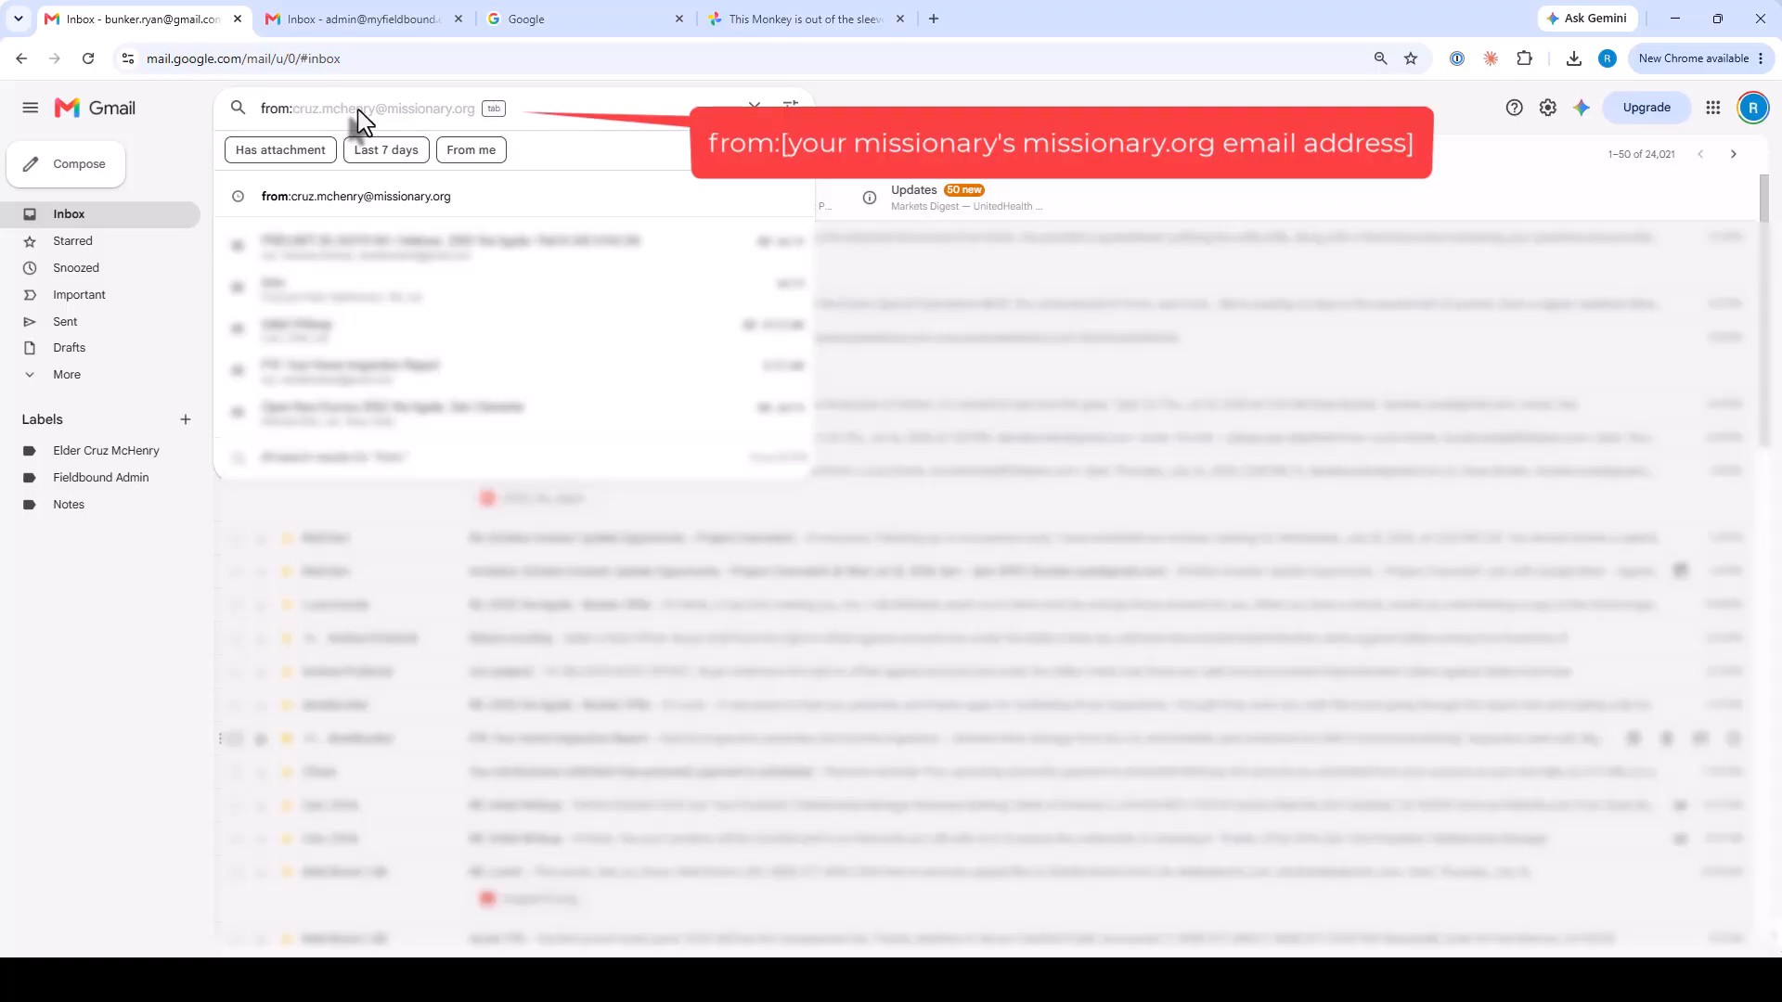
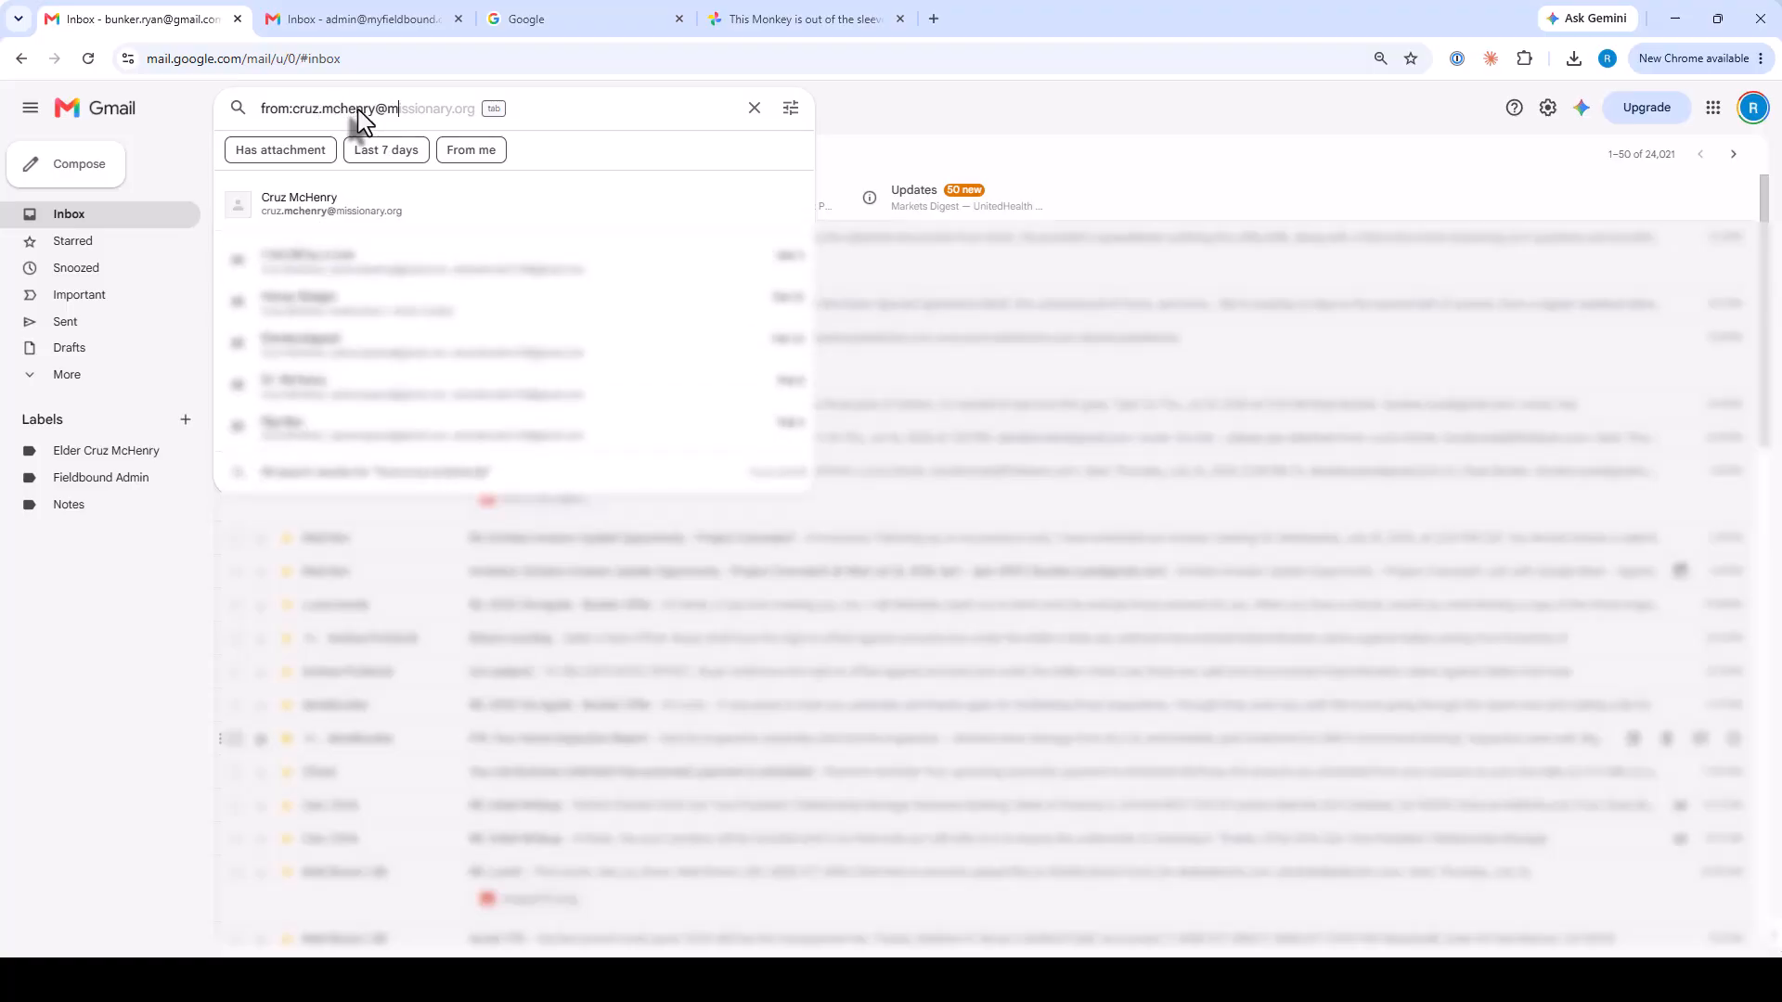
{"action": "key", "text": "Return"}
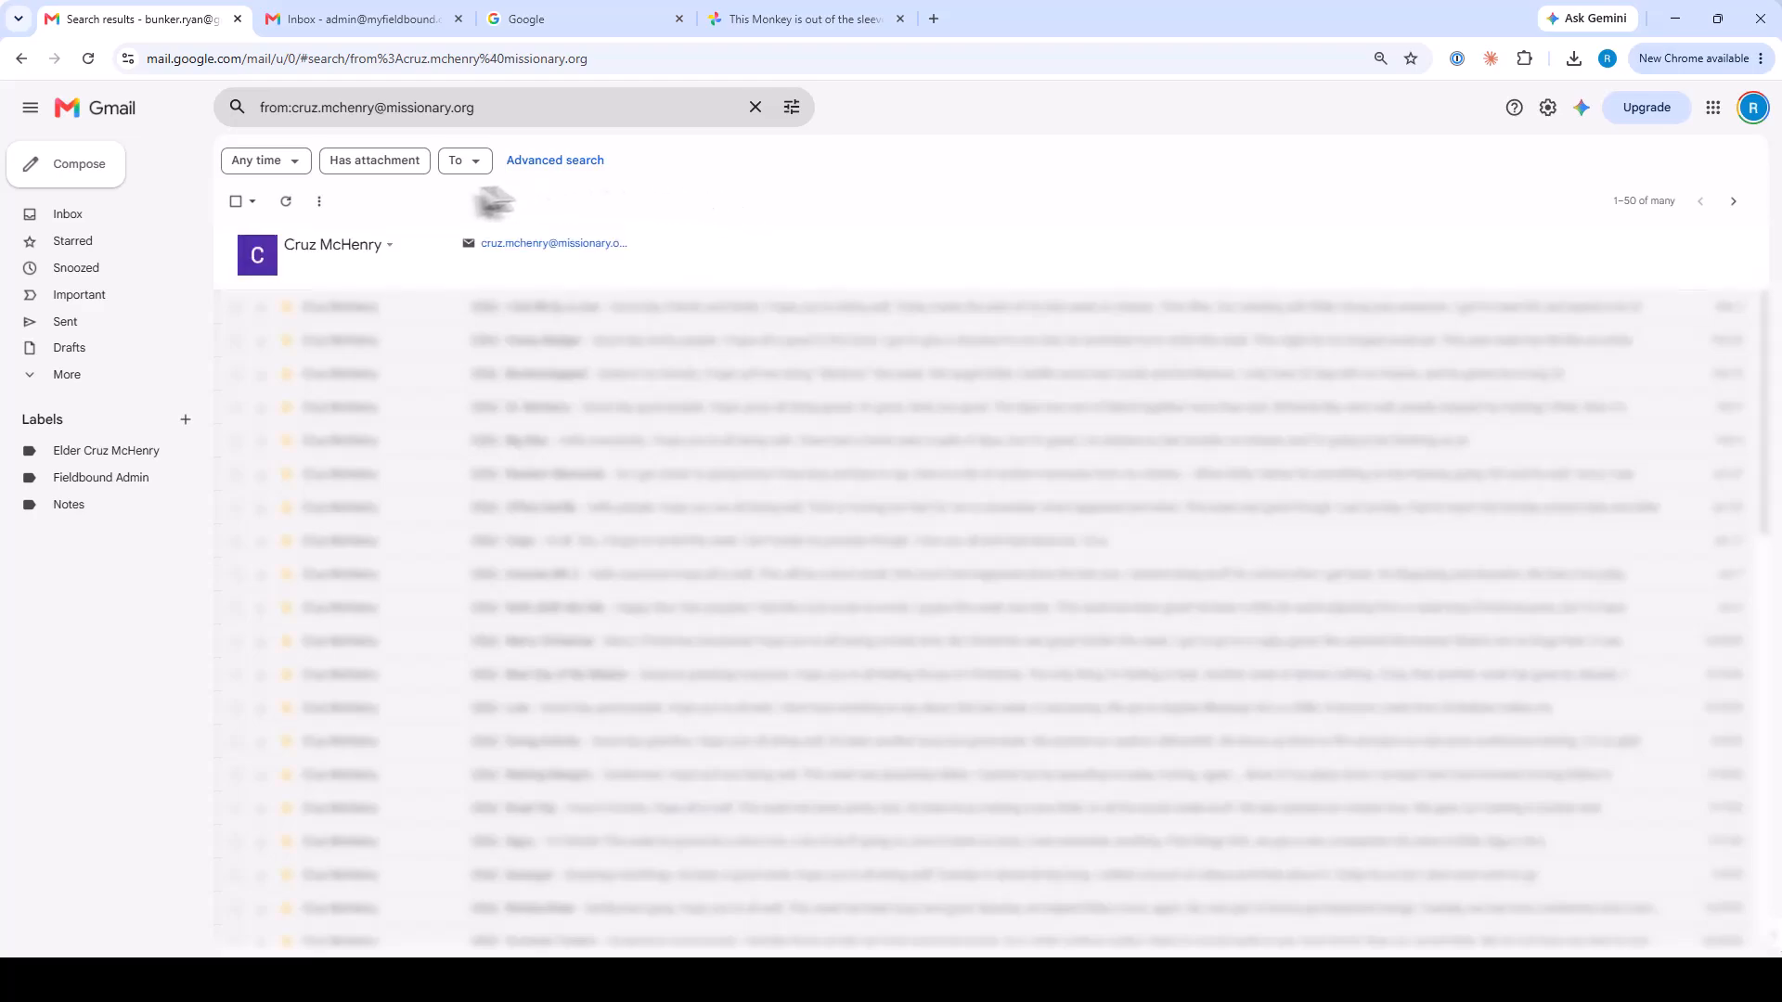
Select every message that matches the missionary search, not just the first page.
{"action": "left_click", "coordinate": [254, 201]}
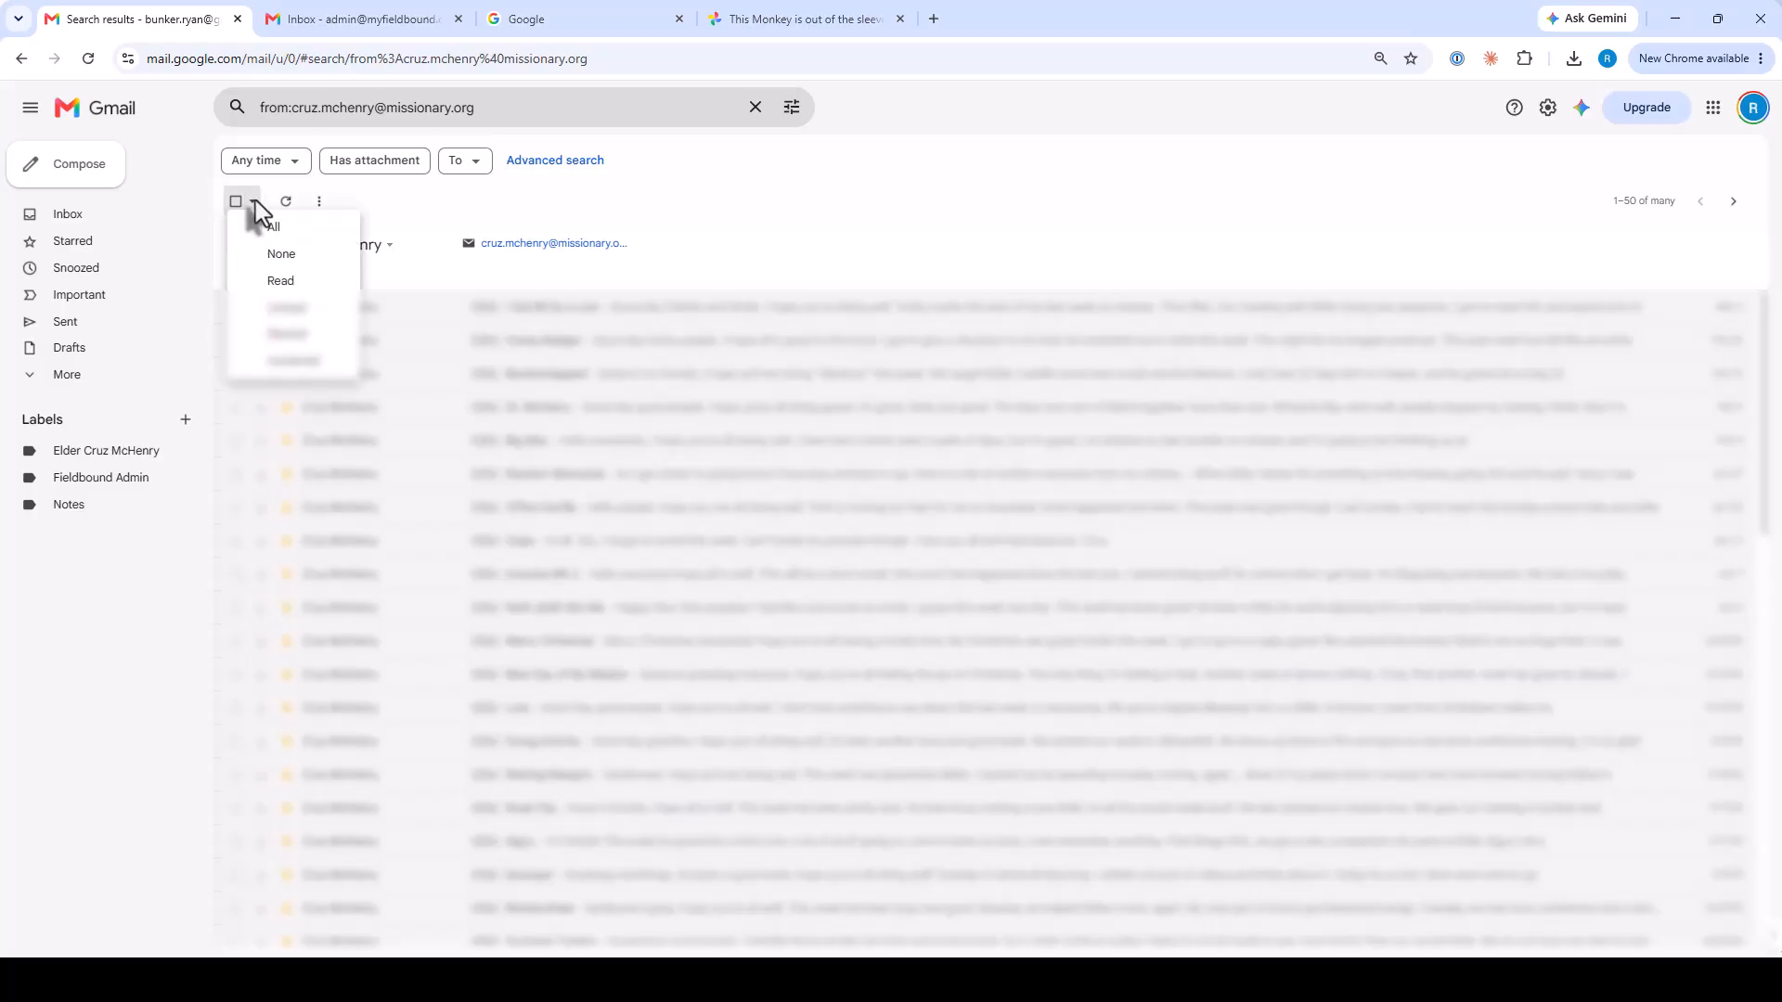
{"action": "left_click", "coordinate": [276, 234]}
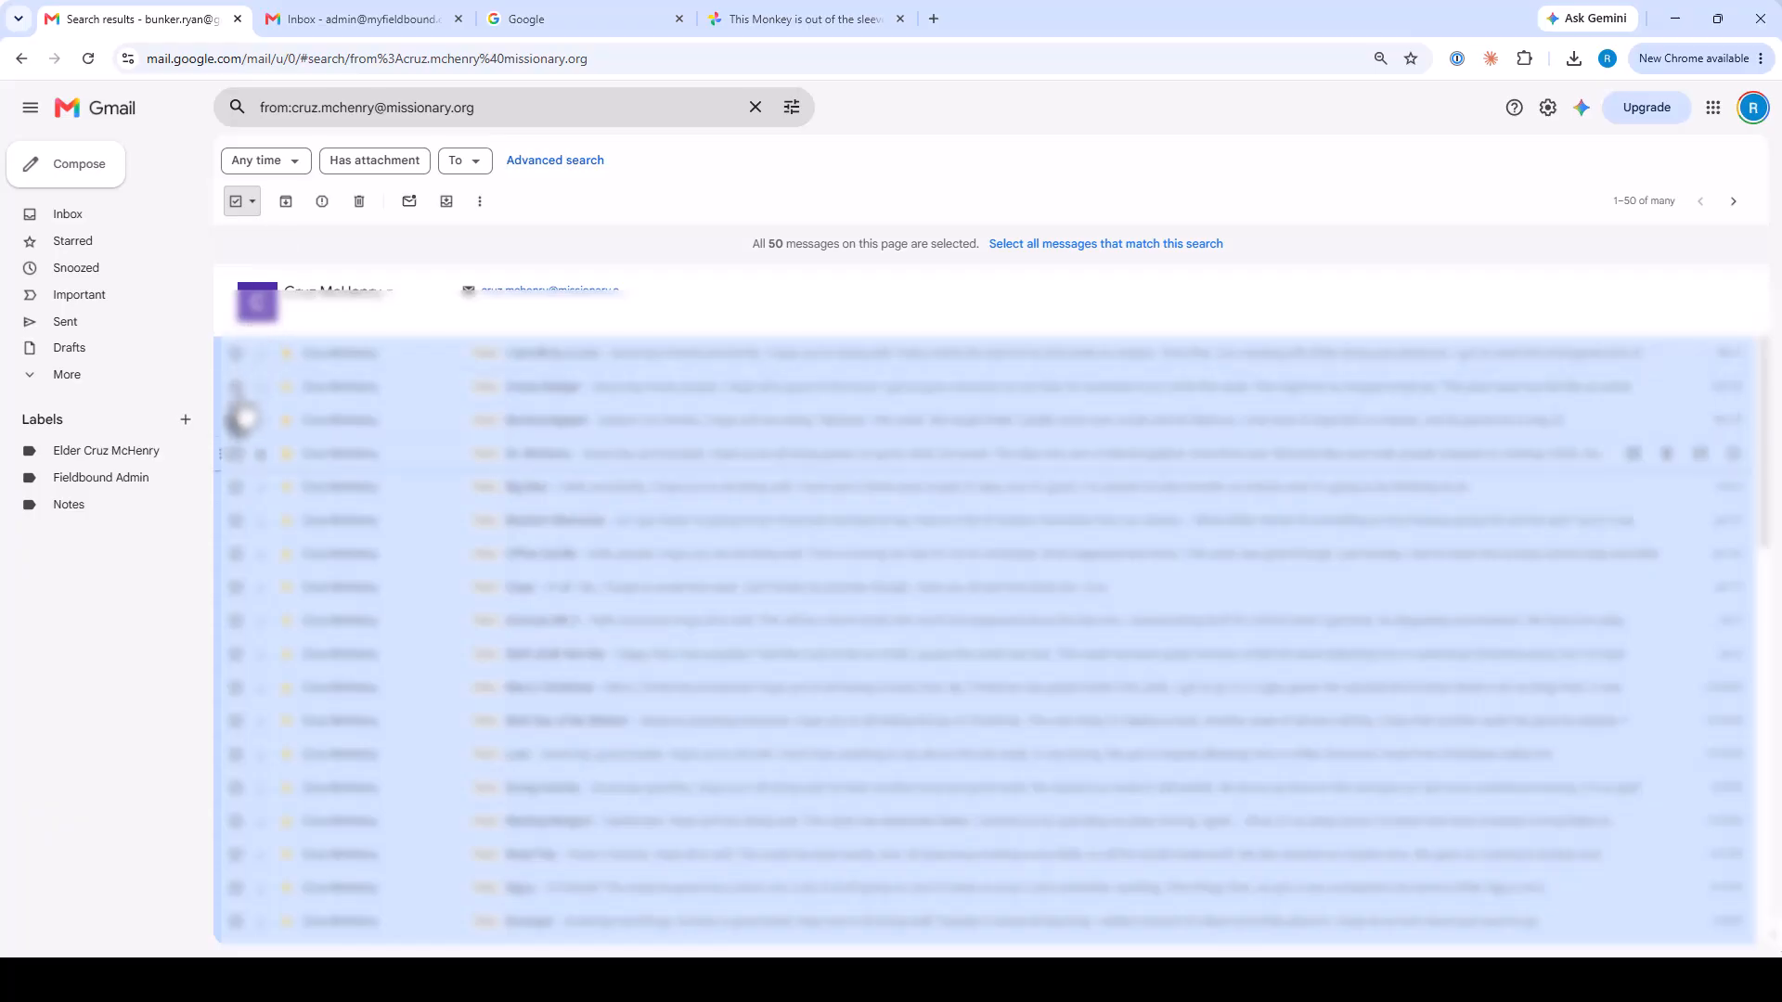
{"action": "left_click", "coordinate": [236, 420]}
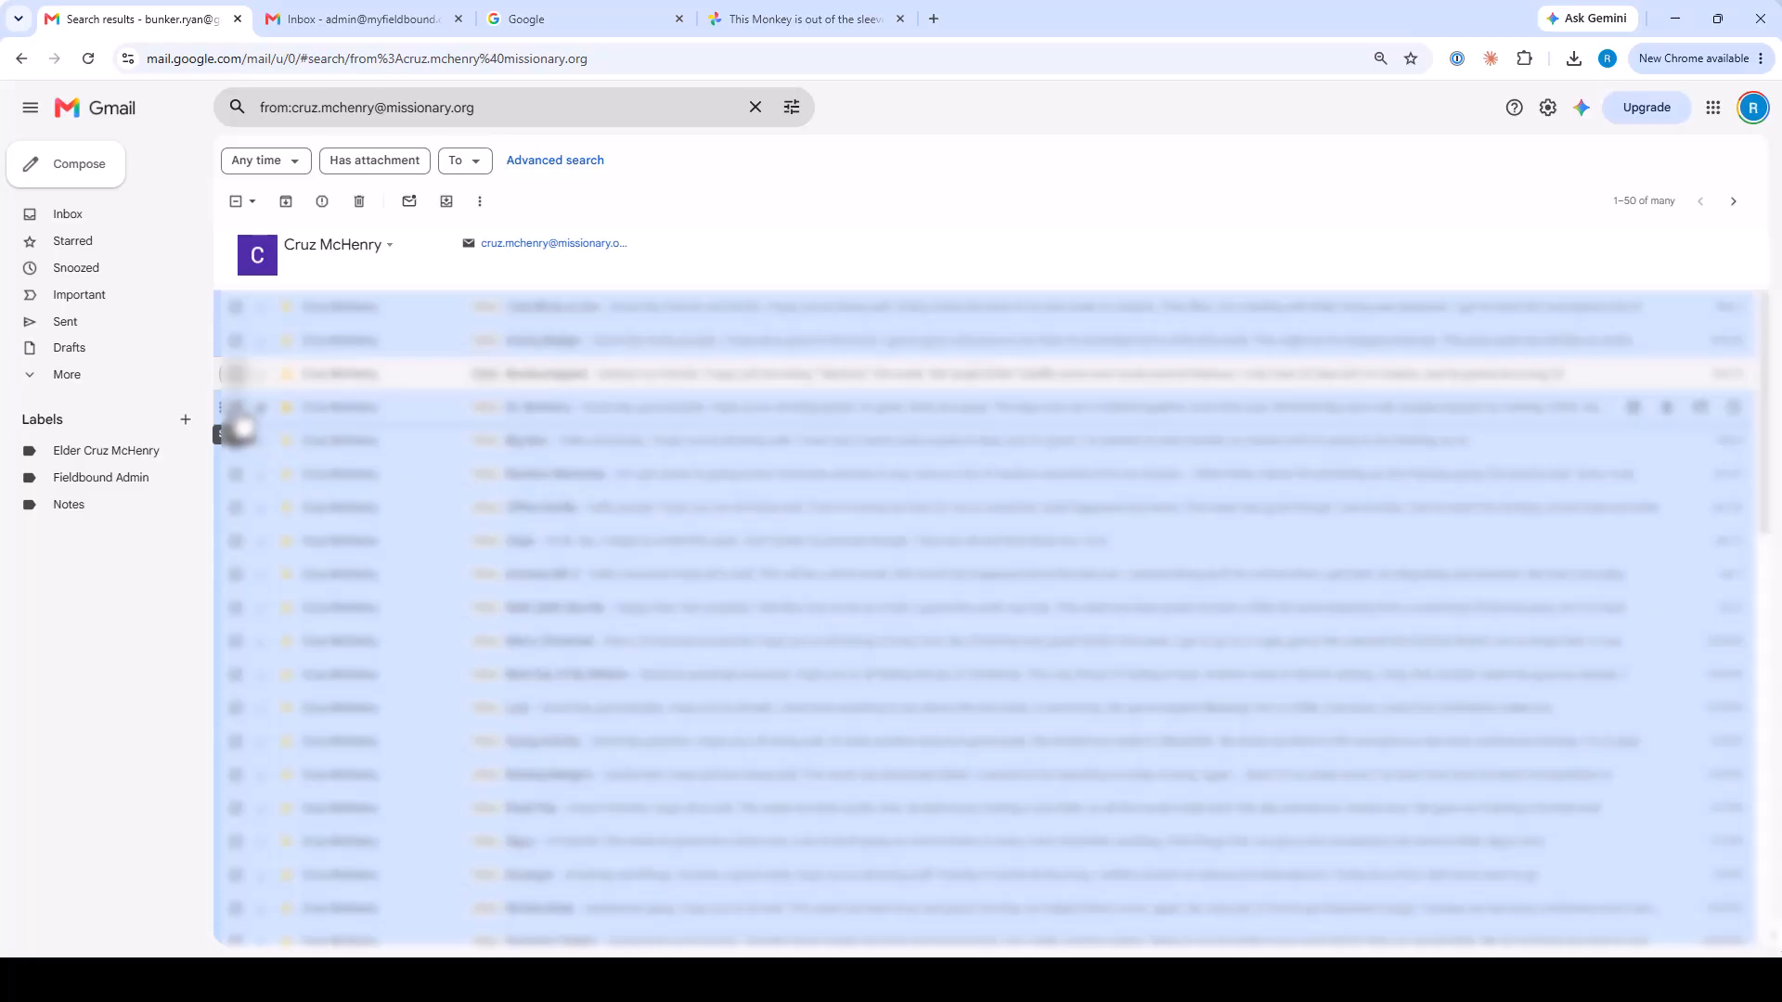
{"action": "left_click", "coordinate": [235, 374]}
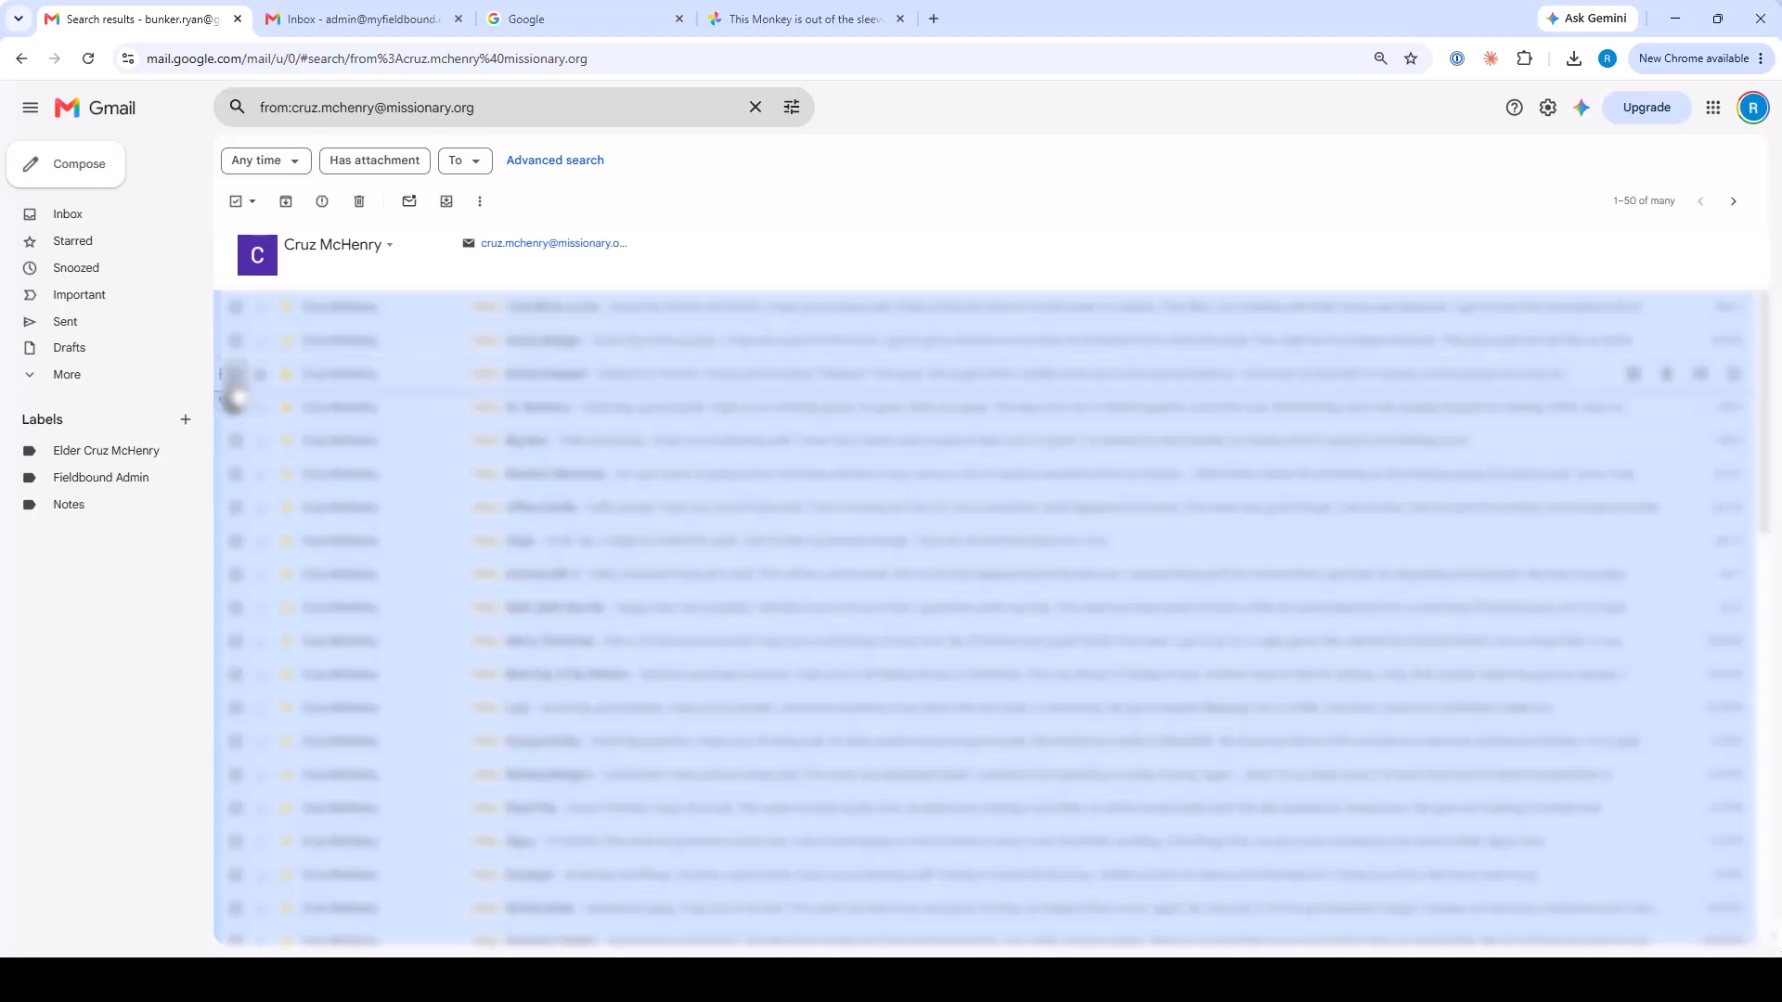
{"action": "left_click", "coordinate": [252, 204]}
{"action": "left_click", "coordinate": [263, 238]}
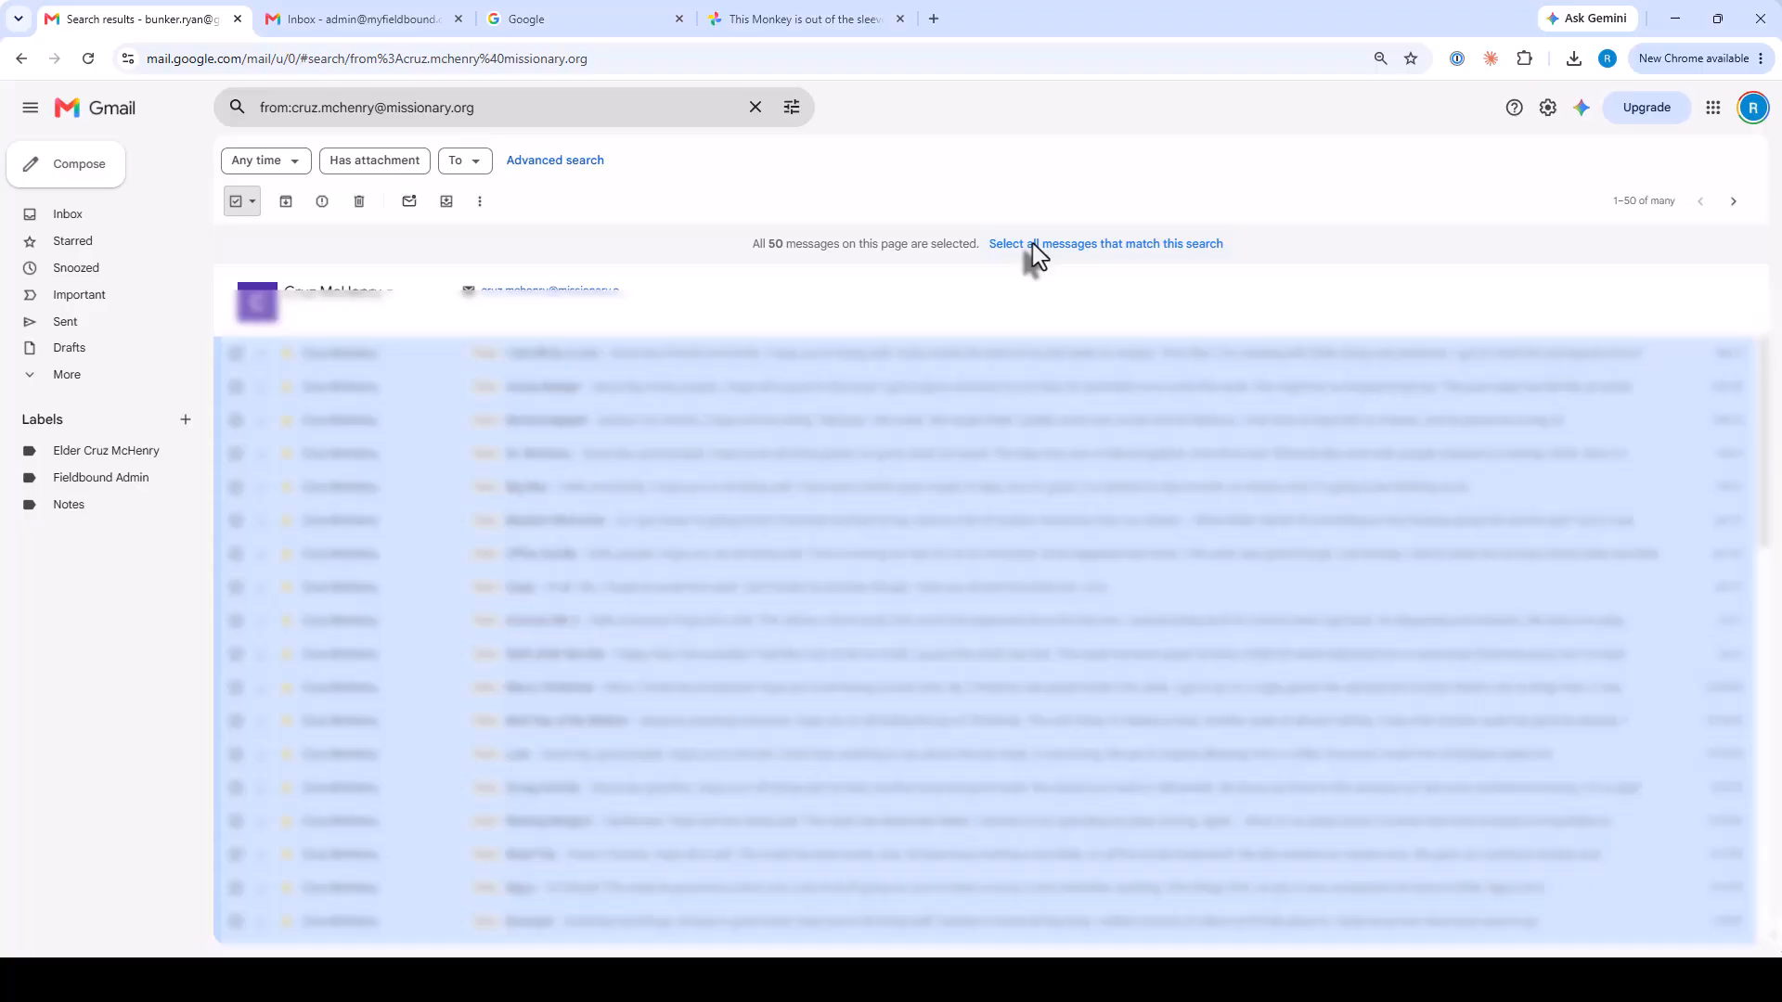
{"action": "left_click", "coordinate": [1032, 243]}
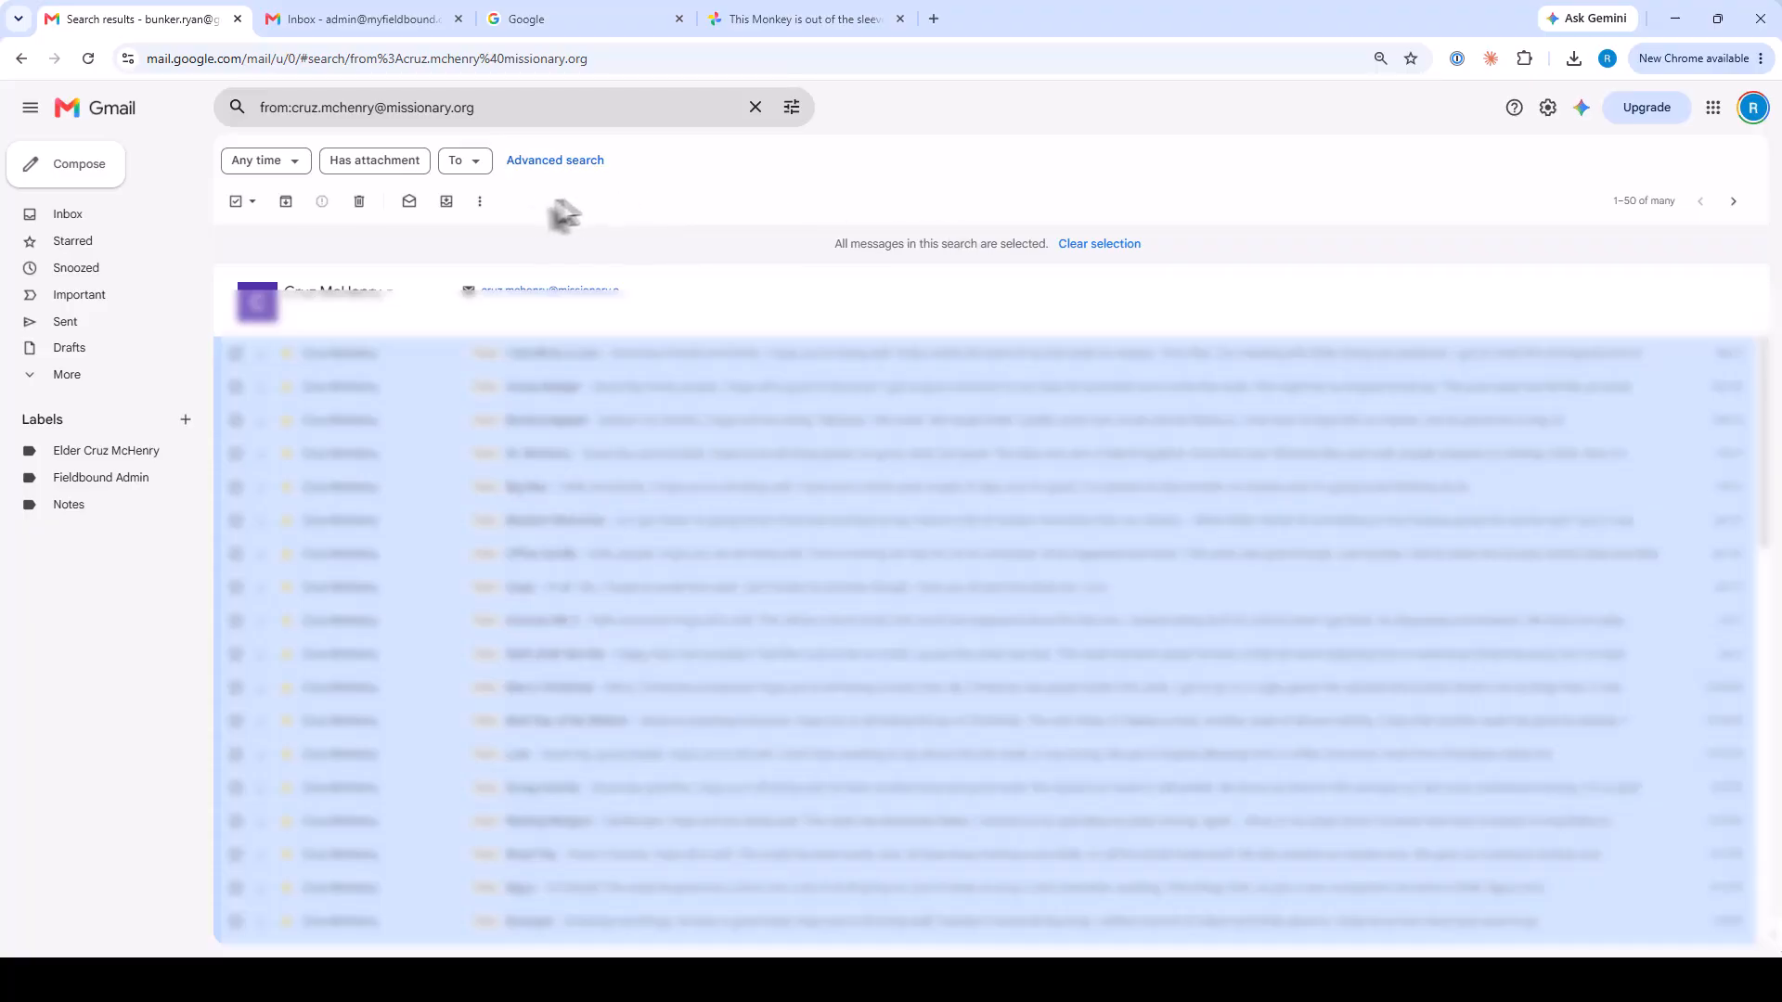
Label all selected messages with the missionary's label, then switch to the second account's tab.
{"action": "left_click", "coordinate": [482, 204]}
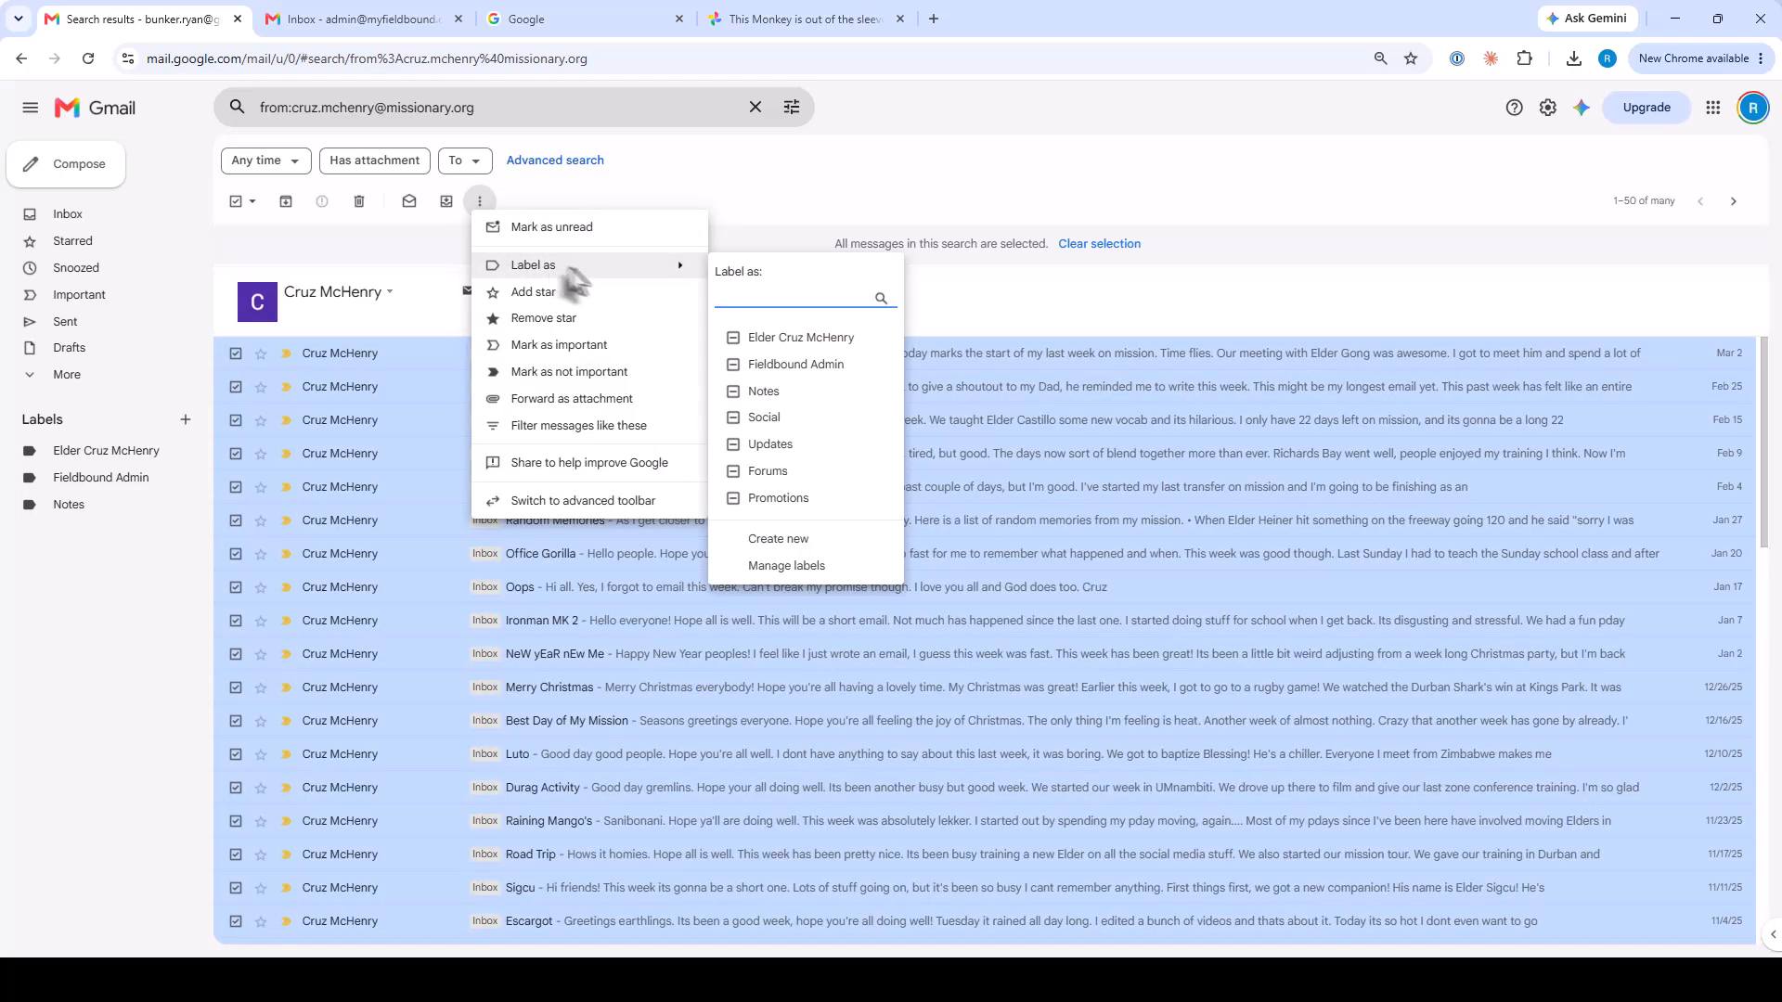
{"action": "left_click", "coordinate": [787, 339]}
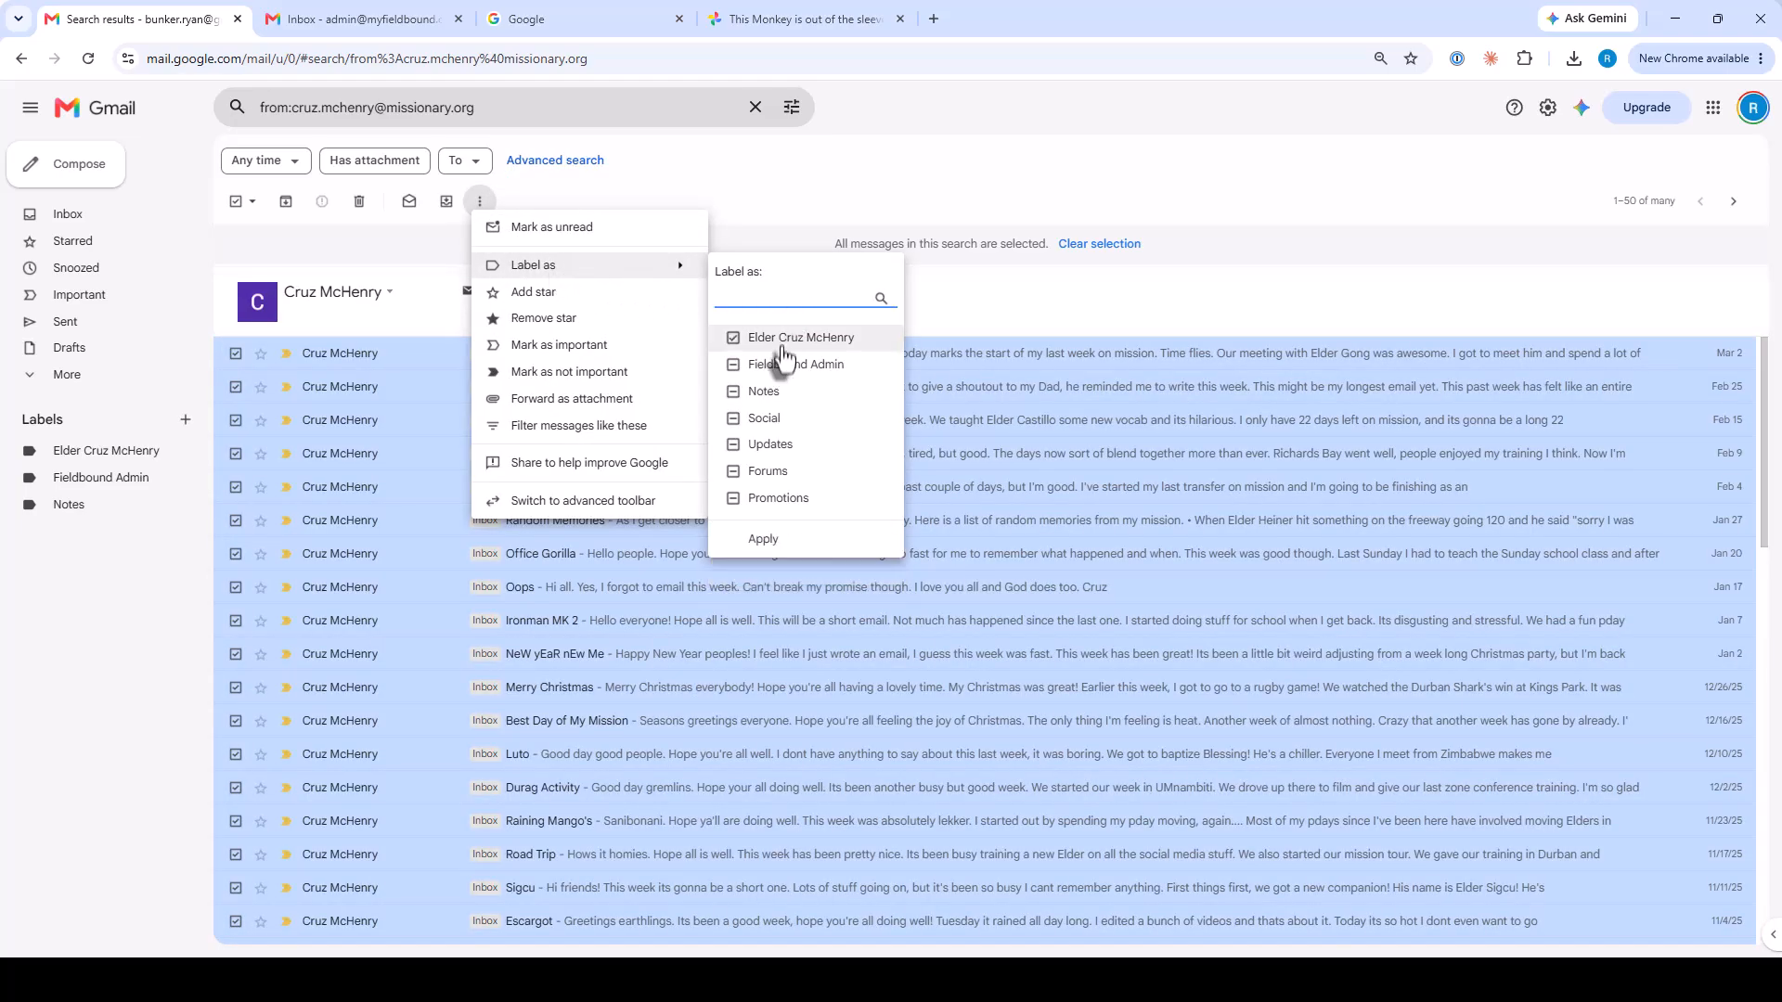
{"action": "left_click", "coordinate": [789, 545]}
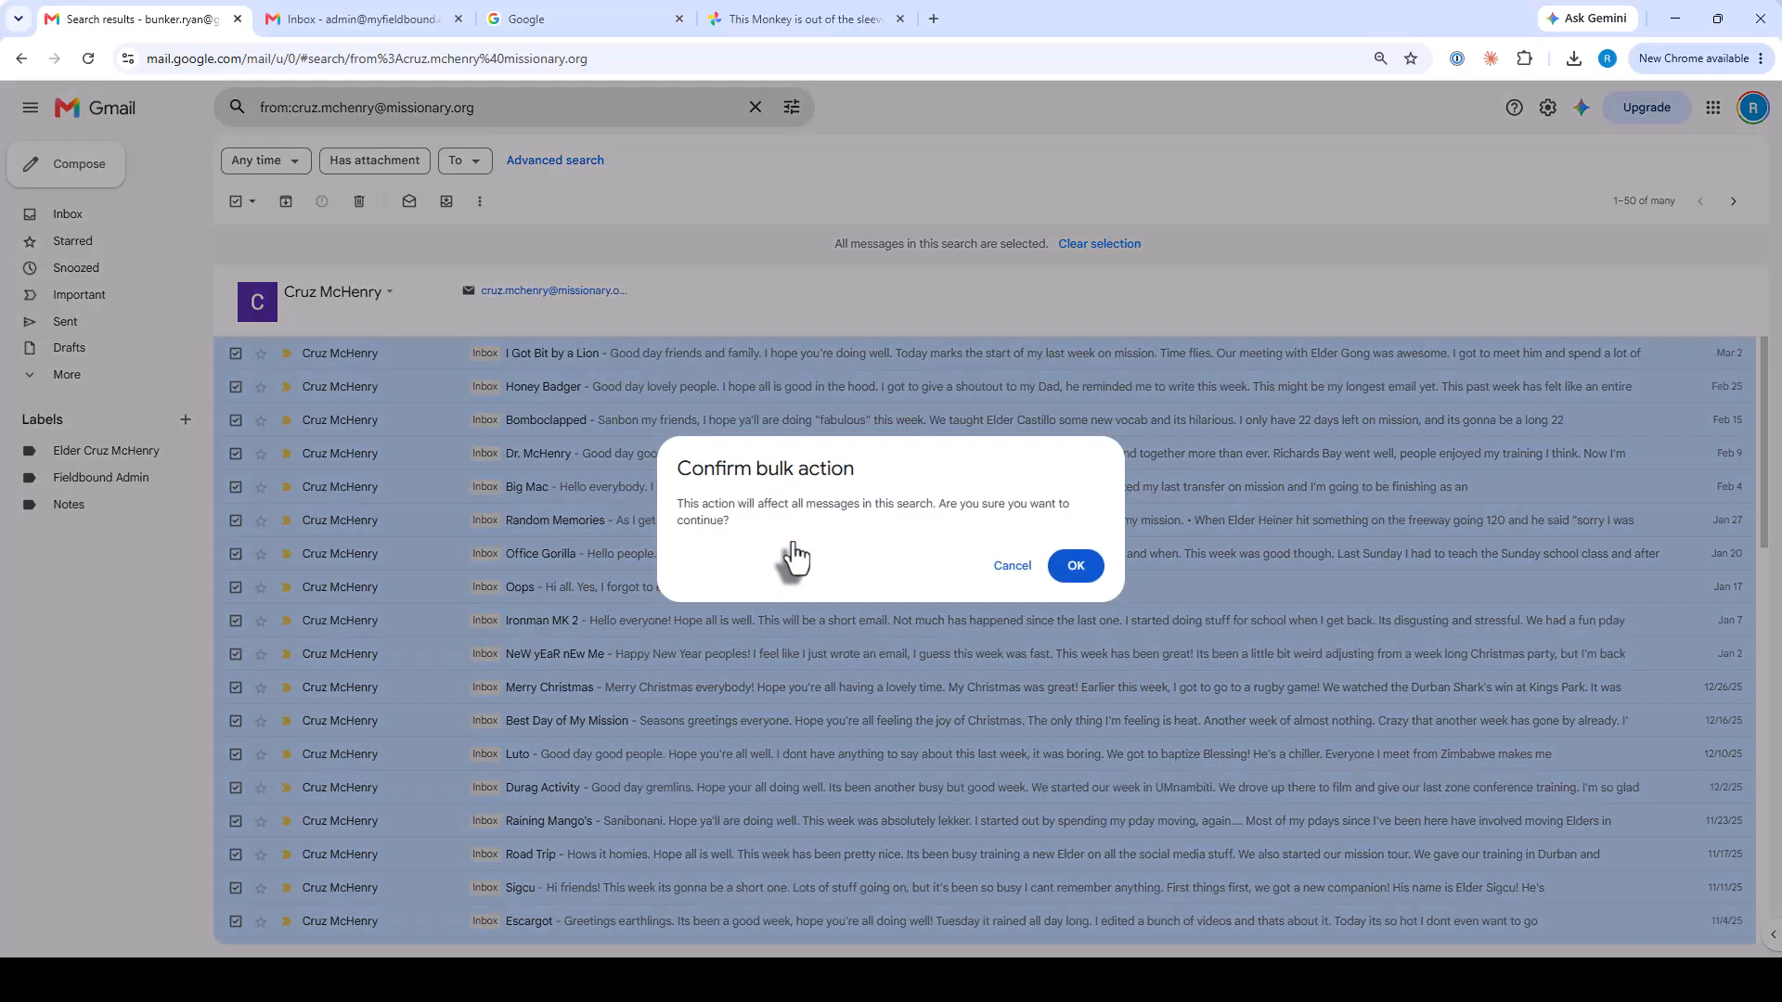
{"action": "left_click", "coordinate": [1075, 565]}
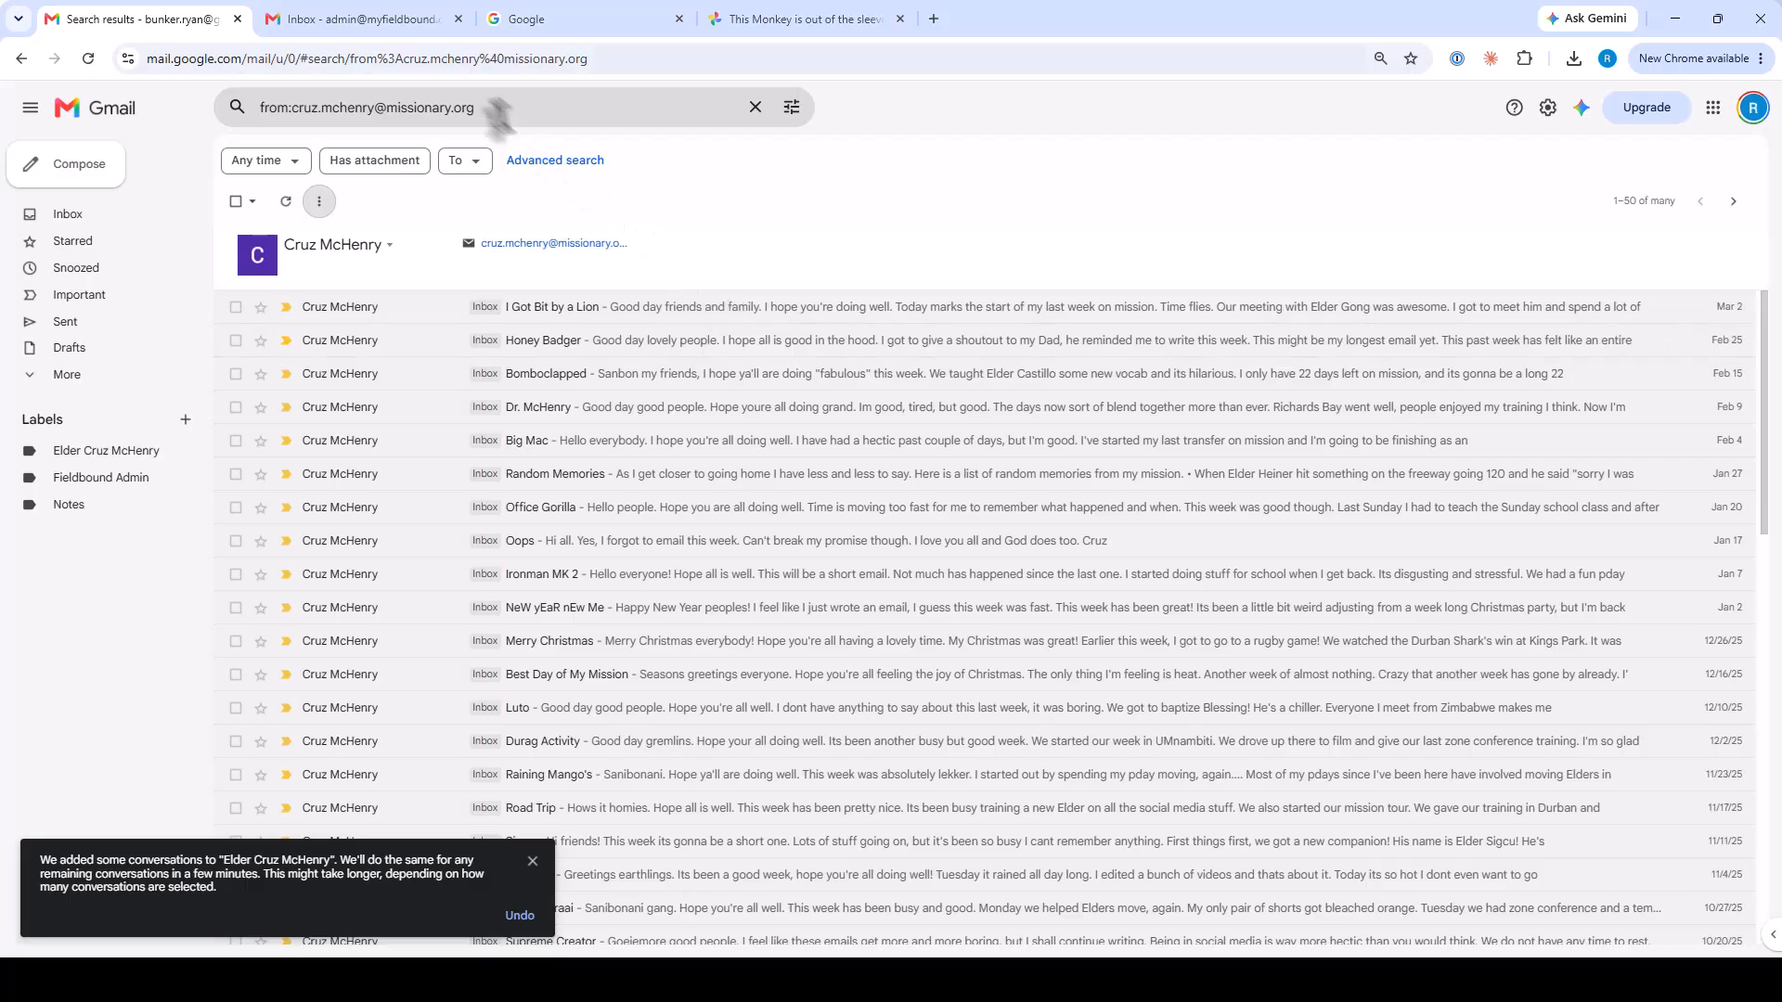
{"action": "left_click", "coordinate": [383, 27]}
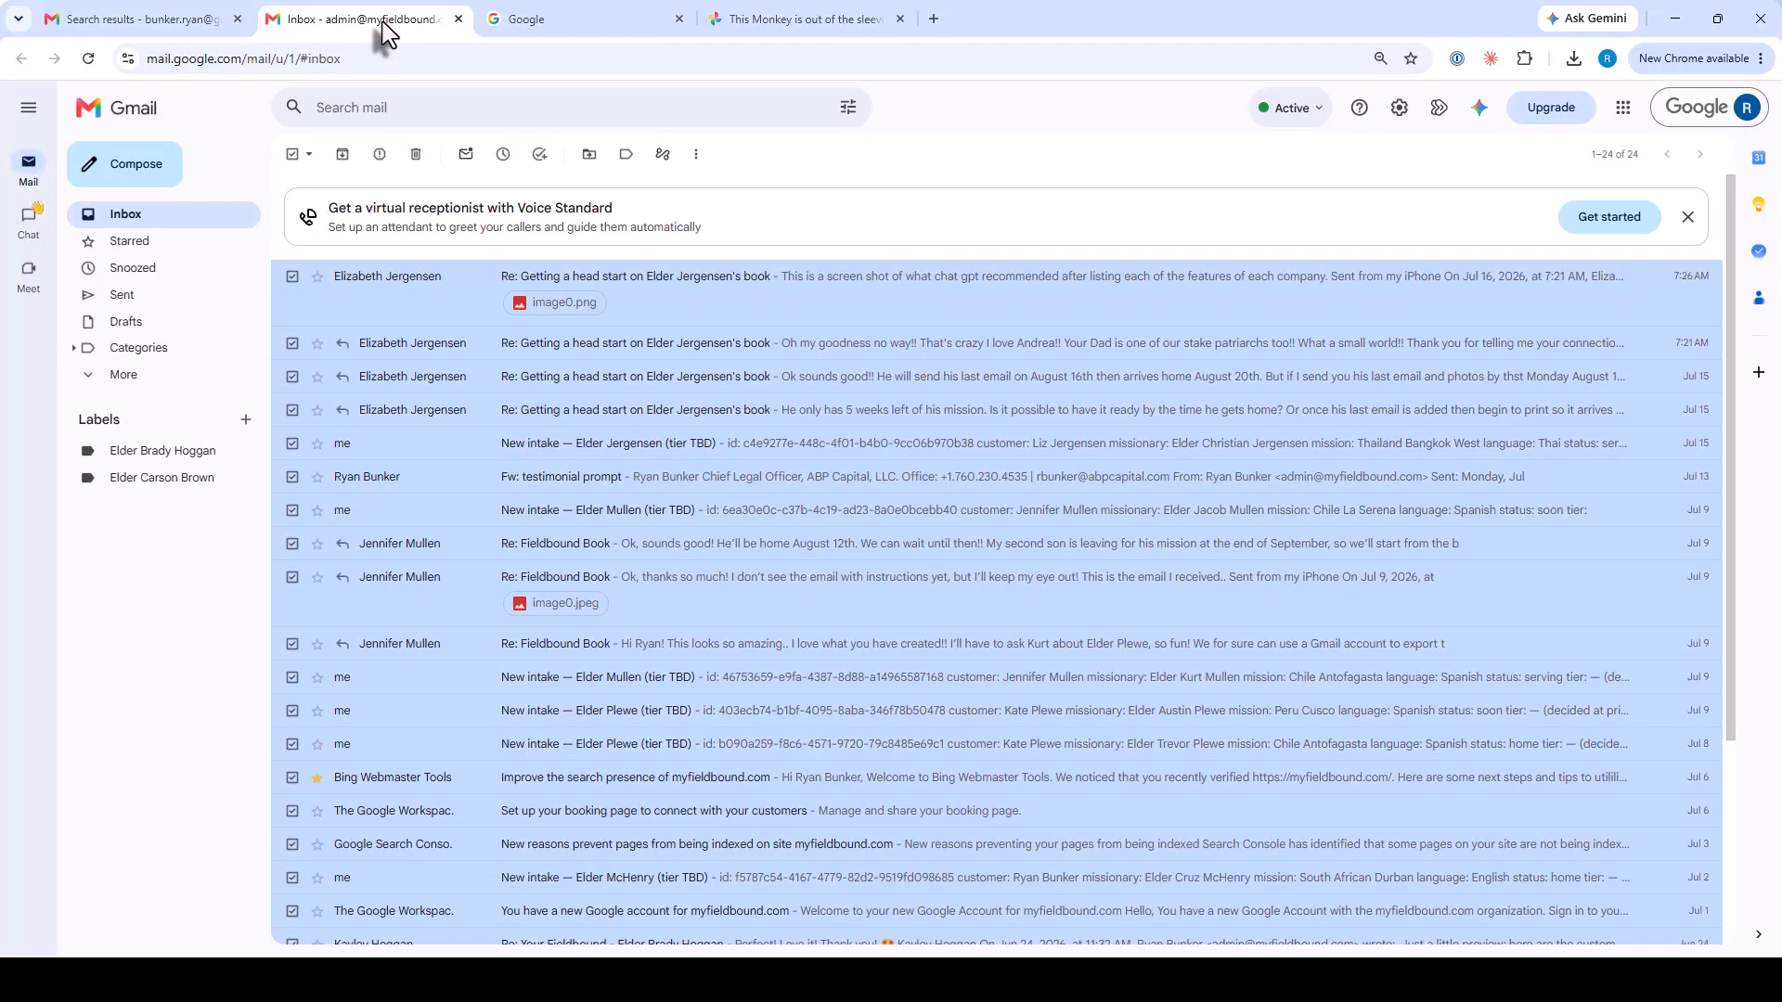
Check the second account's label list, then return to the first account's search results.
{"action": "left_click", "coordinate": [627, 156]}
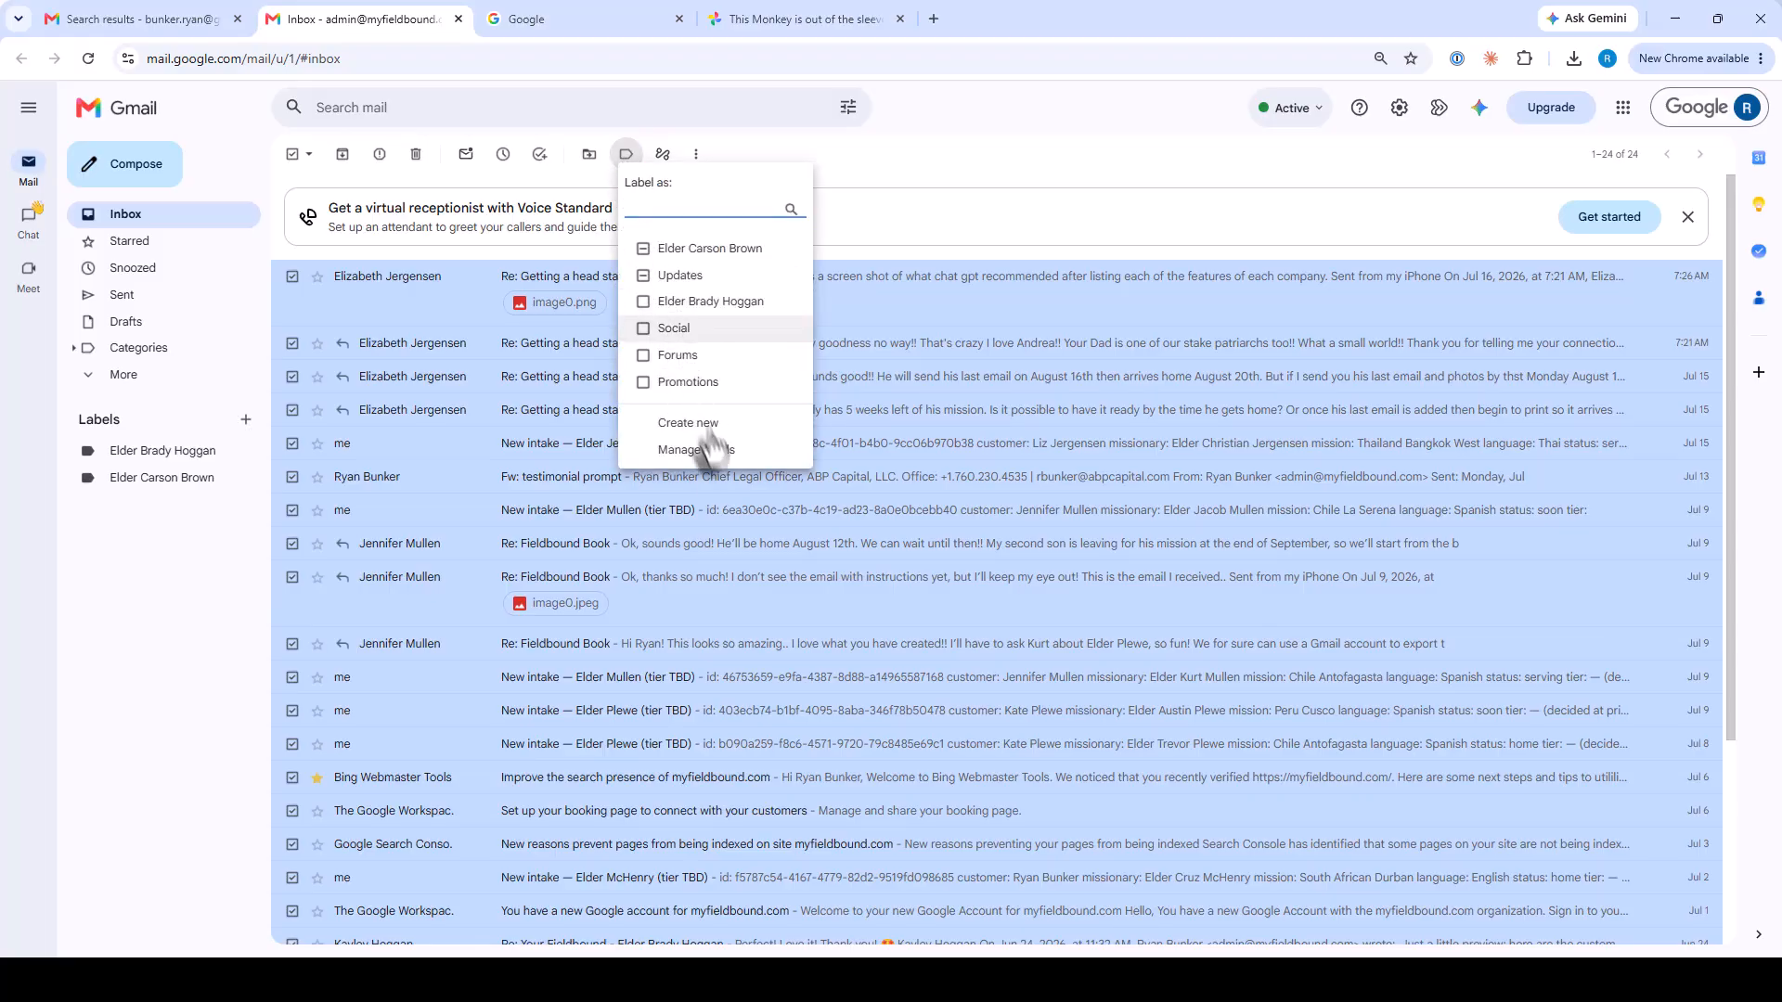
{"action": "left_click", "coordinate": [901, 175]}
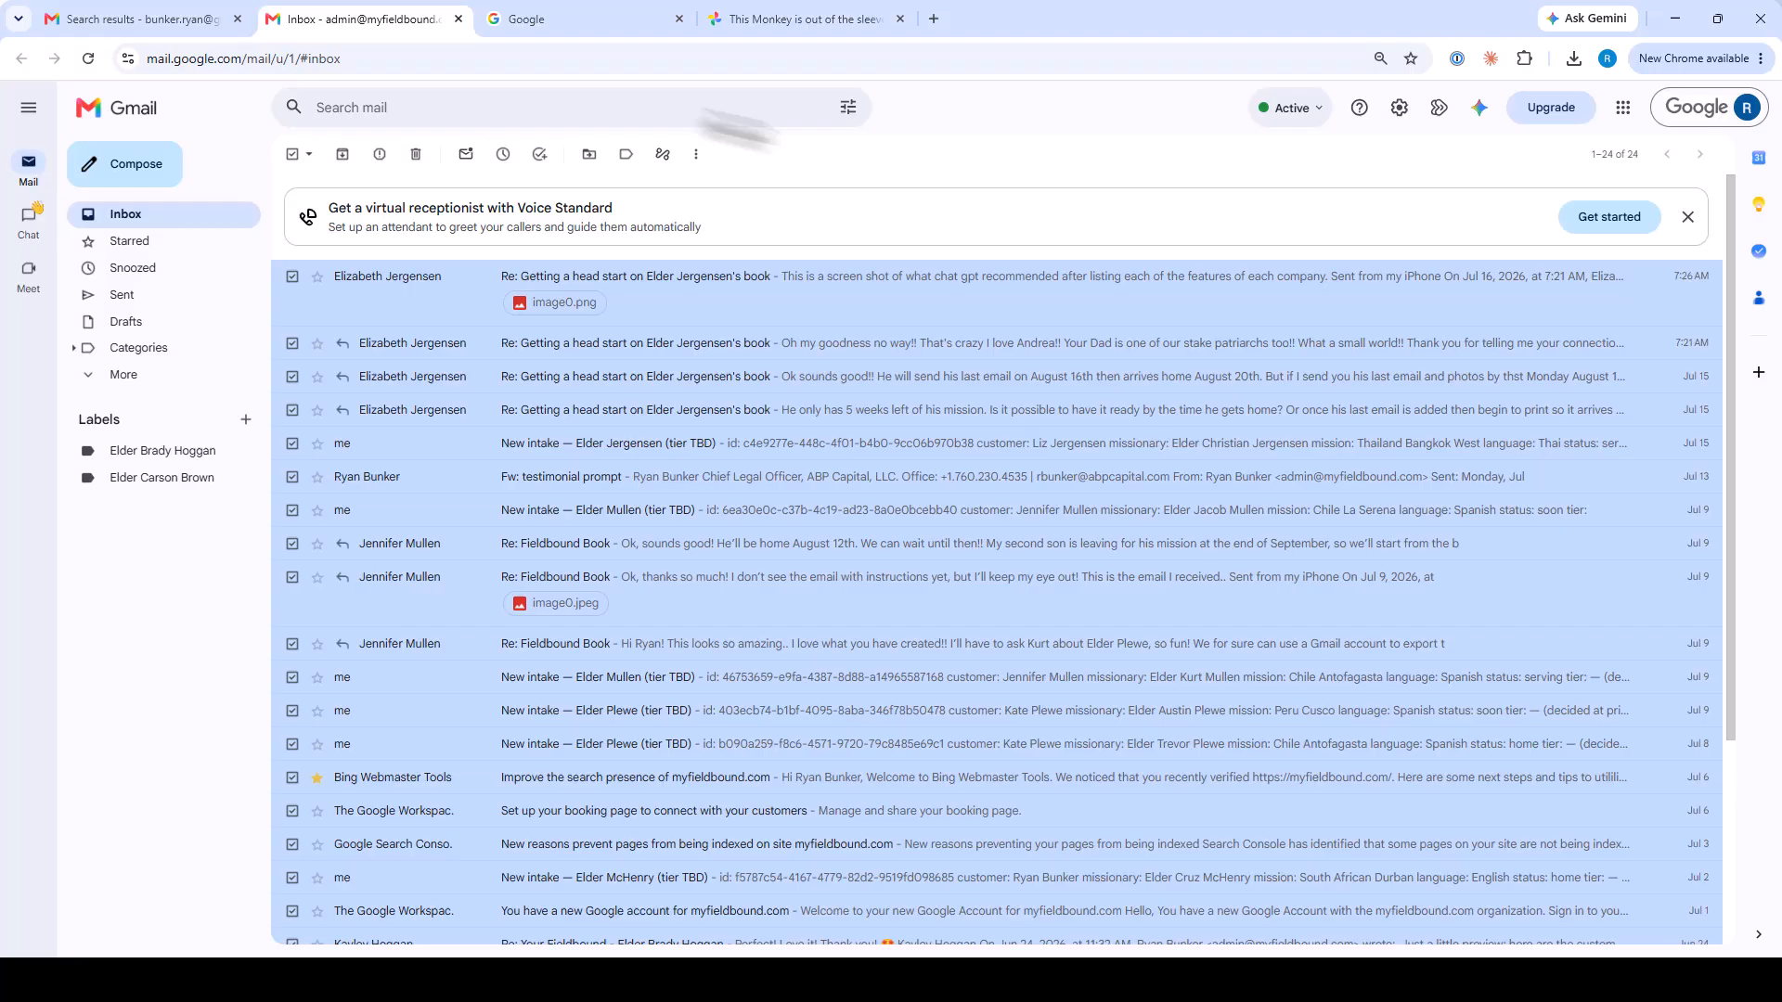
{"action": "left_click", "coordinate": [148, 13]}
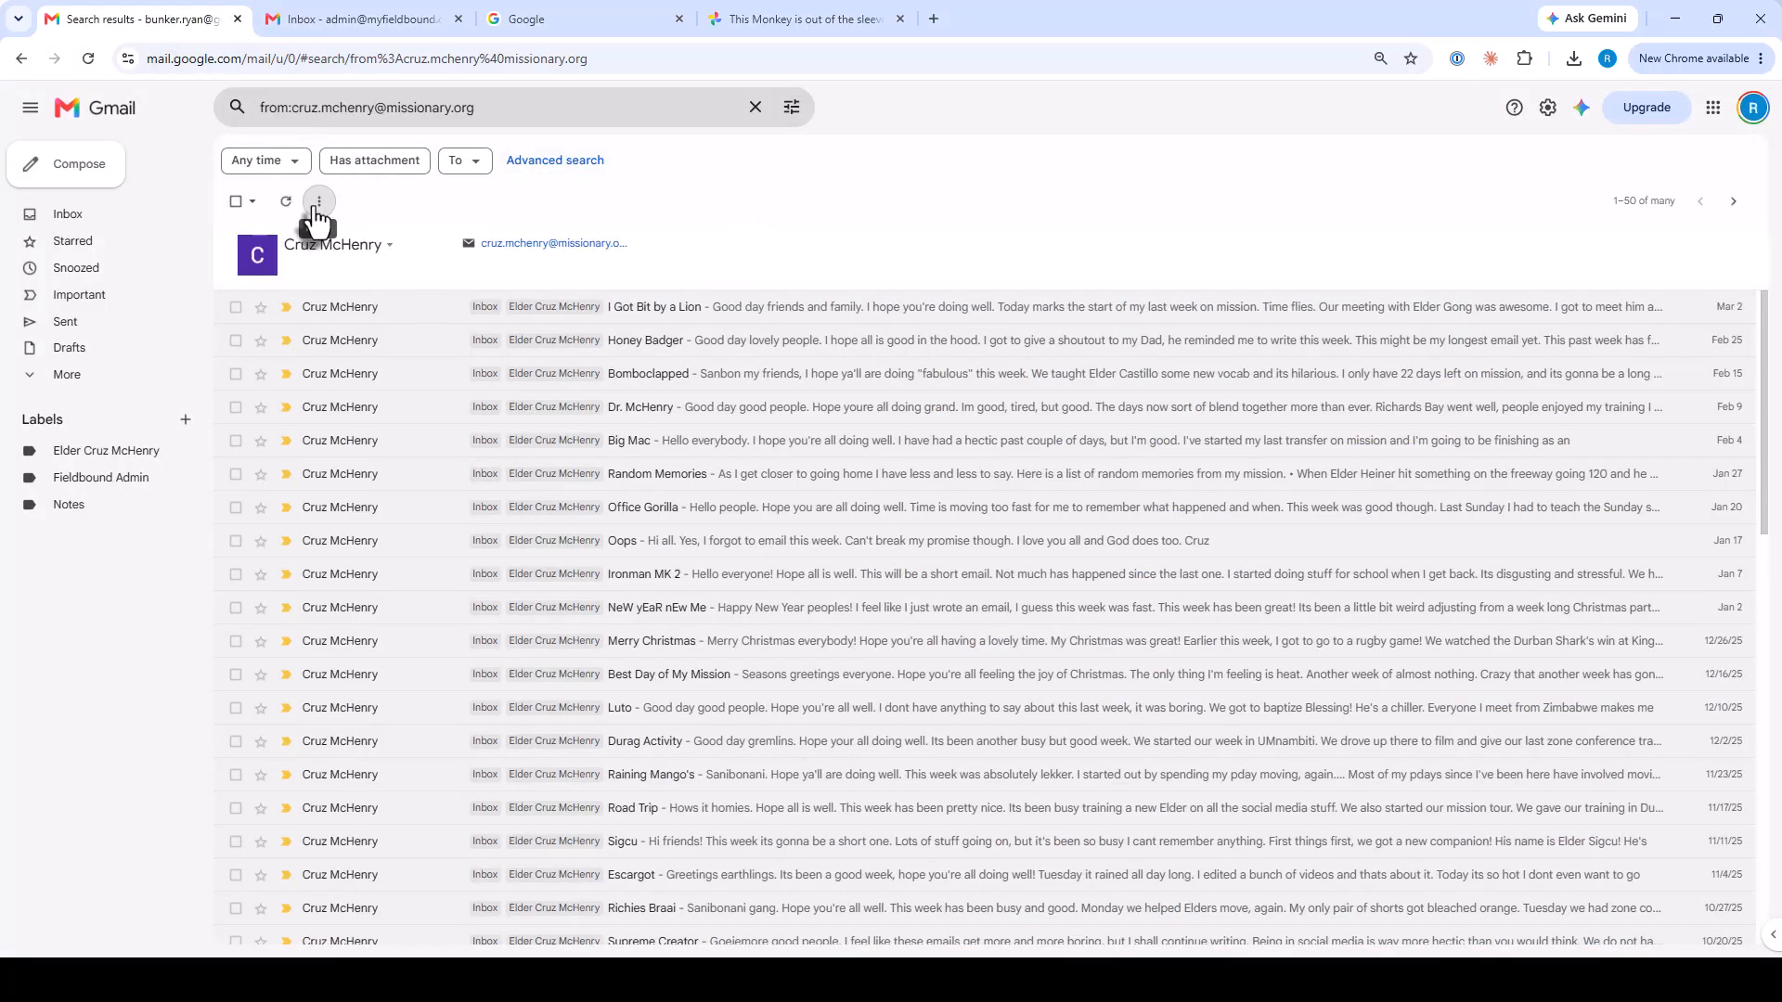
Open the missionary's label with its 100 conversations and view the Ironman MK 2 message.
{"action": "left_click", "coordinate": [130, 454]}
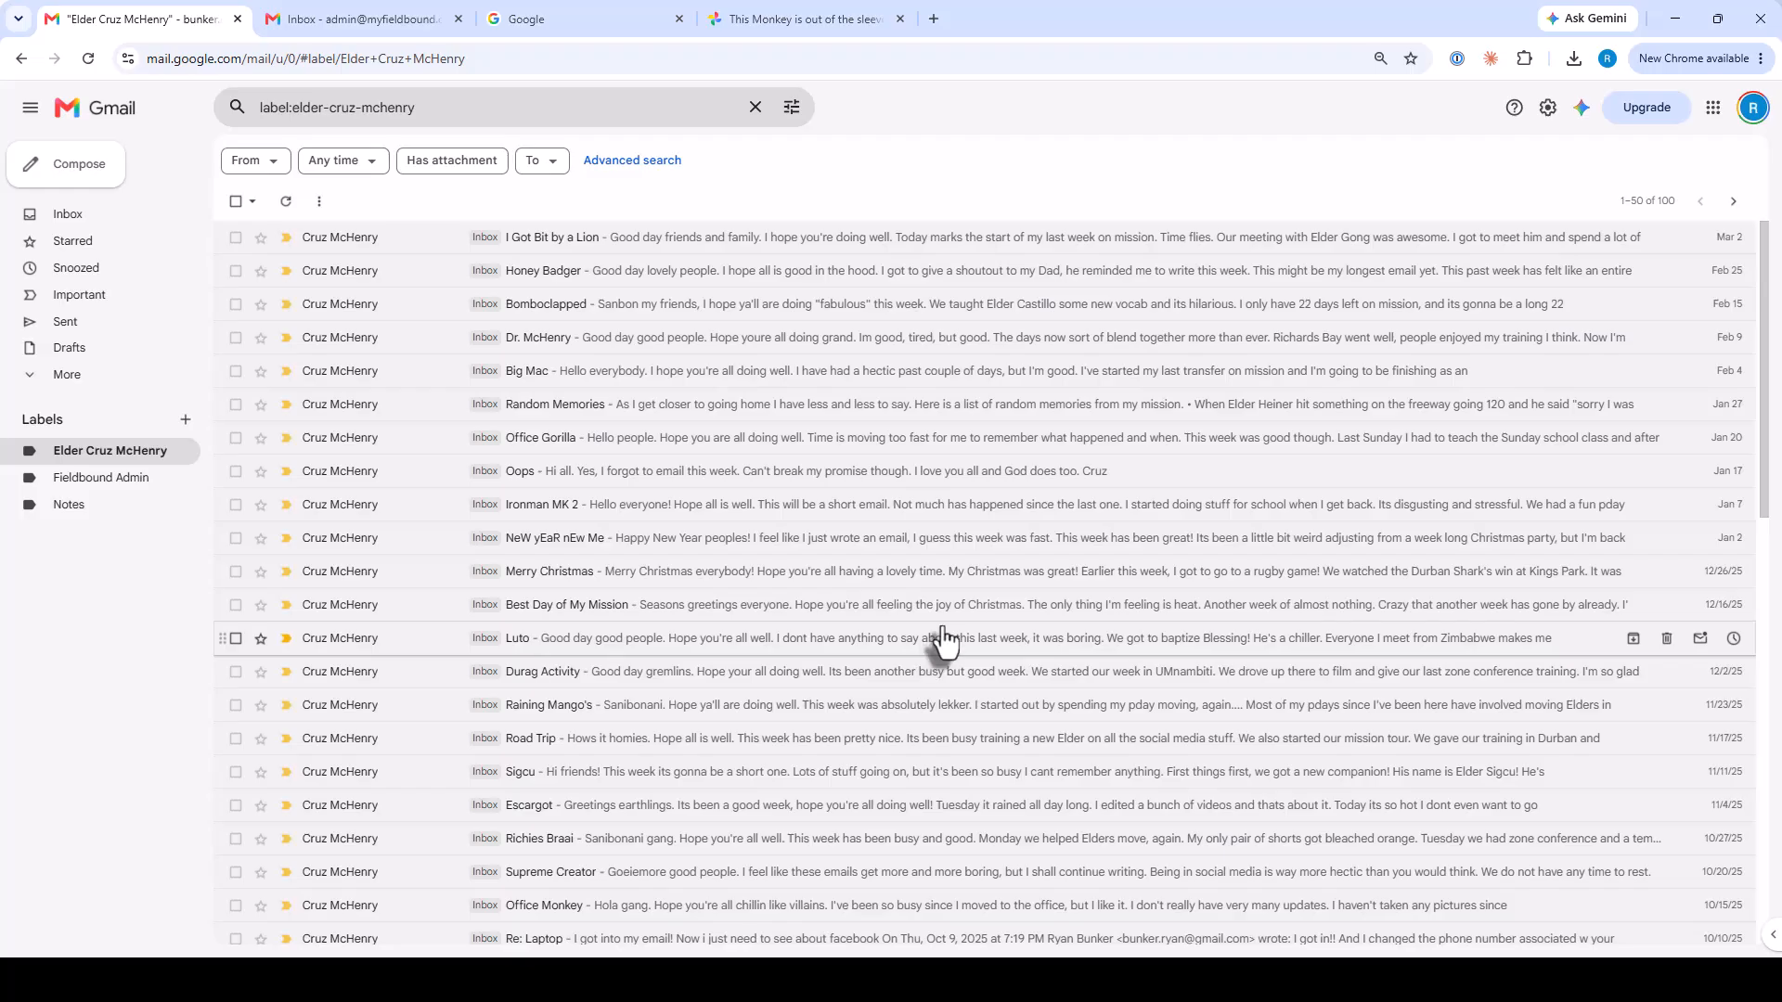
{"action": "left_click", "coordinate": [916, 510]}
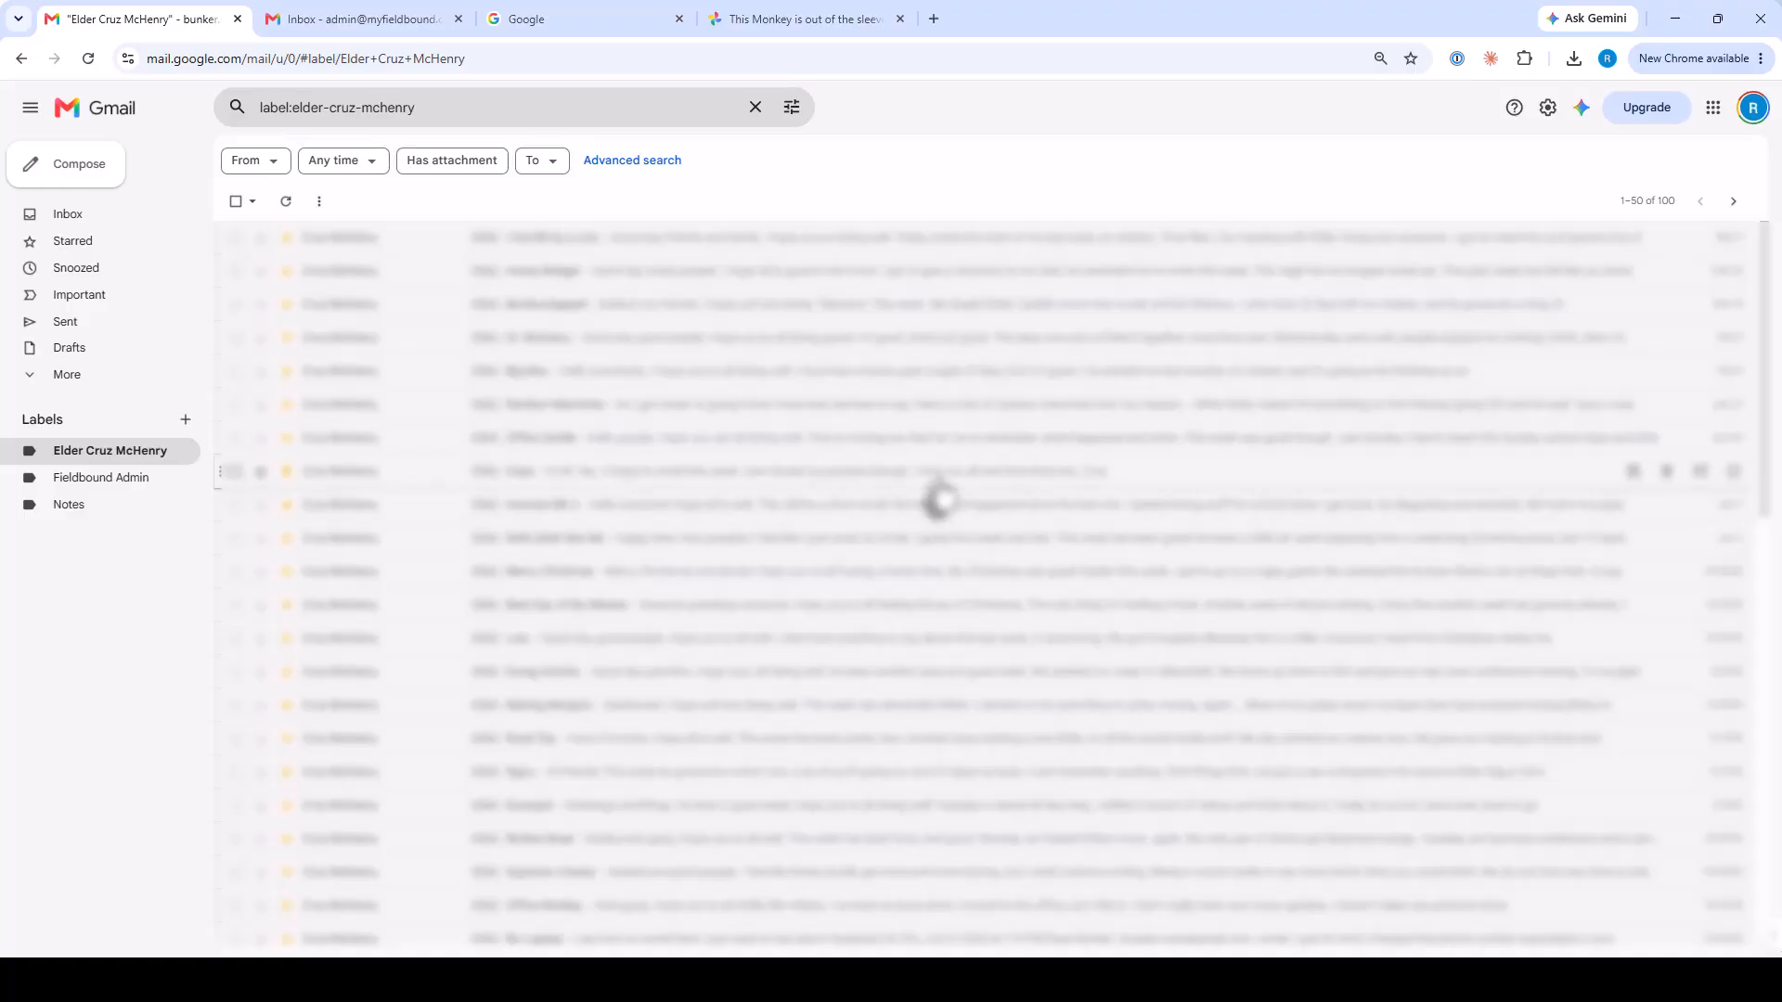
In the Google tab, search for 'google takeout'.
{"action": "left_click", "coordinate": [583, 19]}
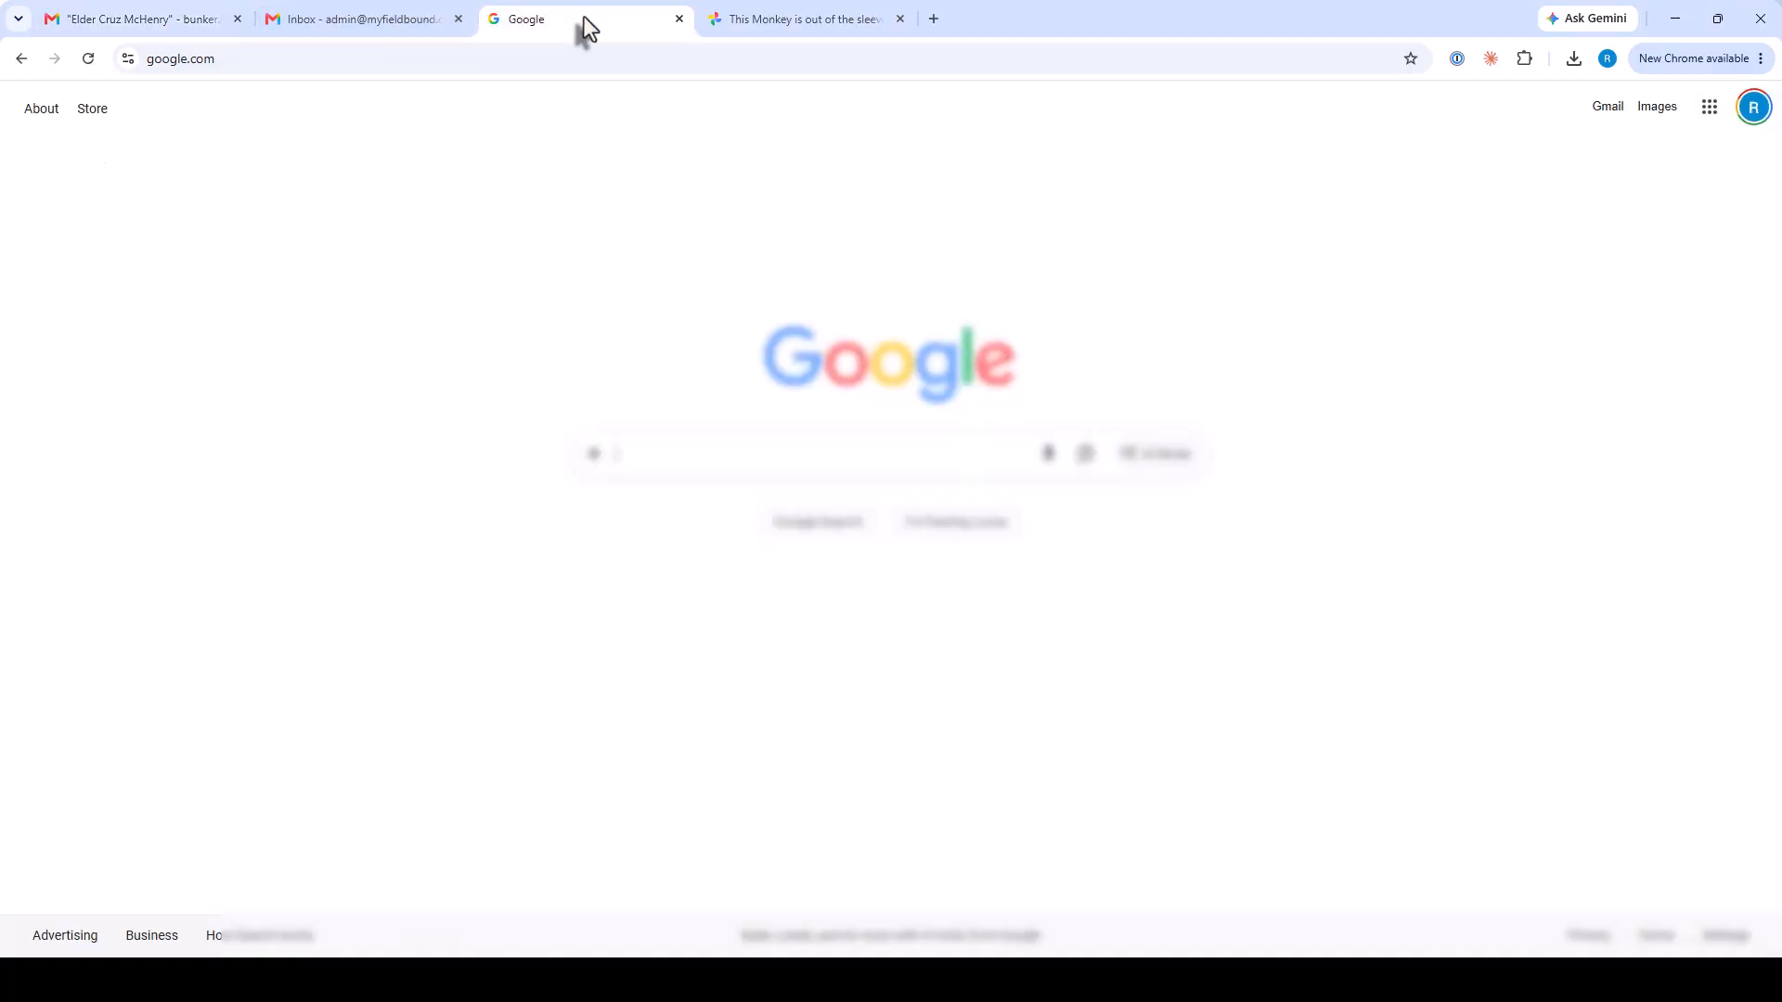
{"action": "left_click", "coordinate": [304, 67]}
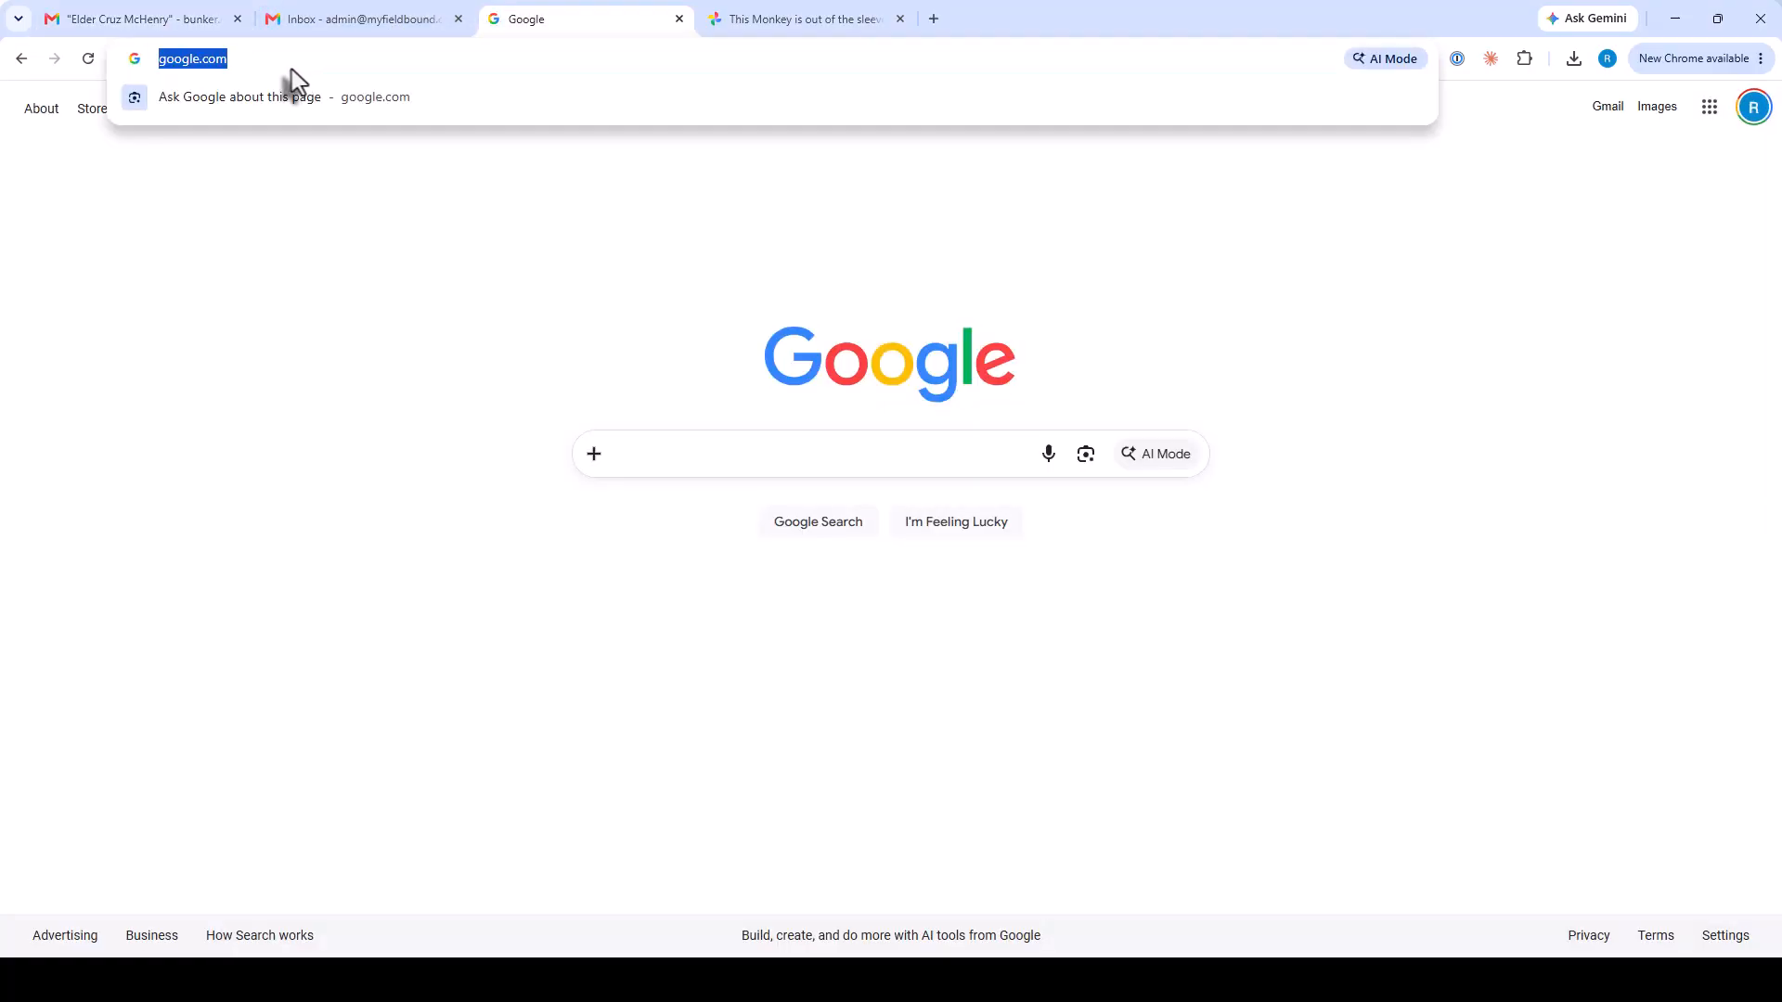
{"action": "type", "text": "google takeout"}
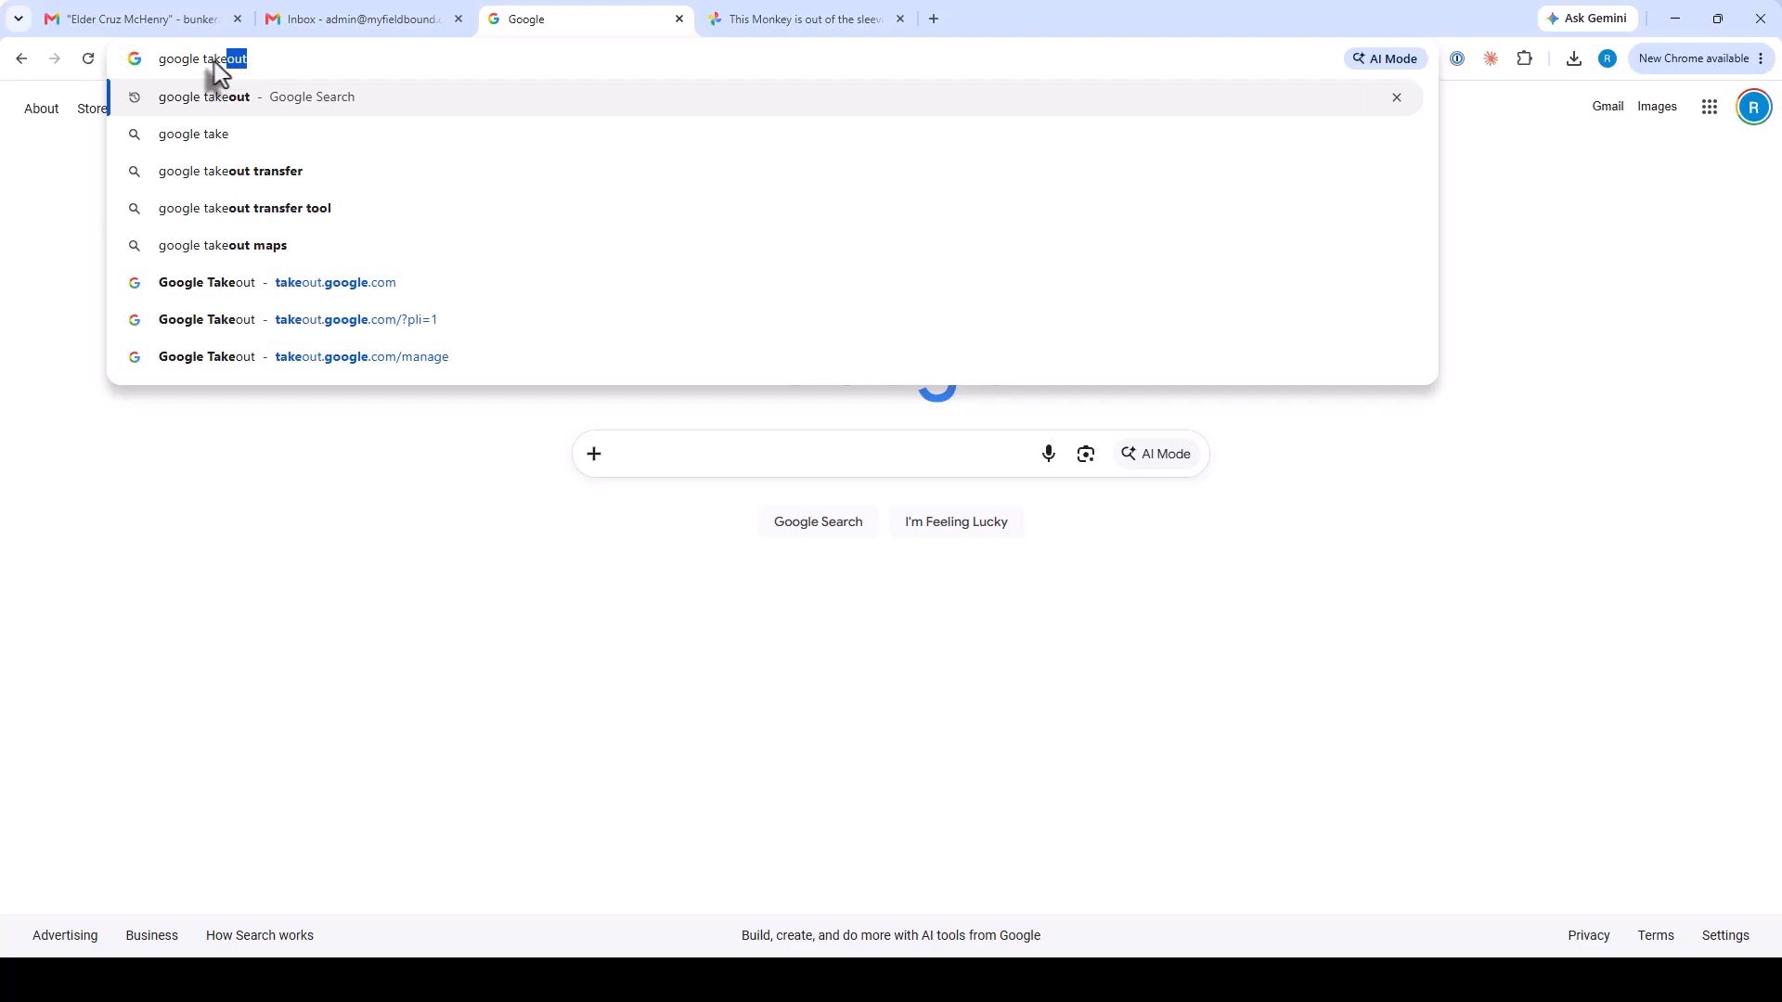
{"action": "key", "text": "Return"}
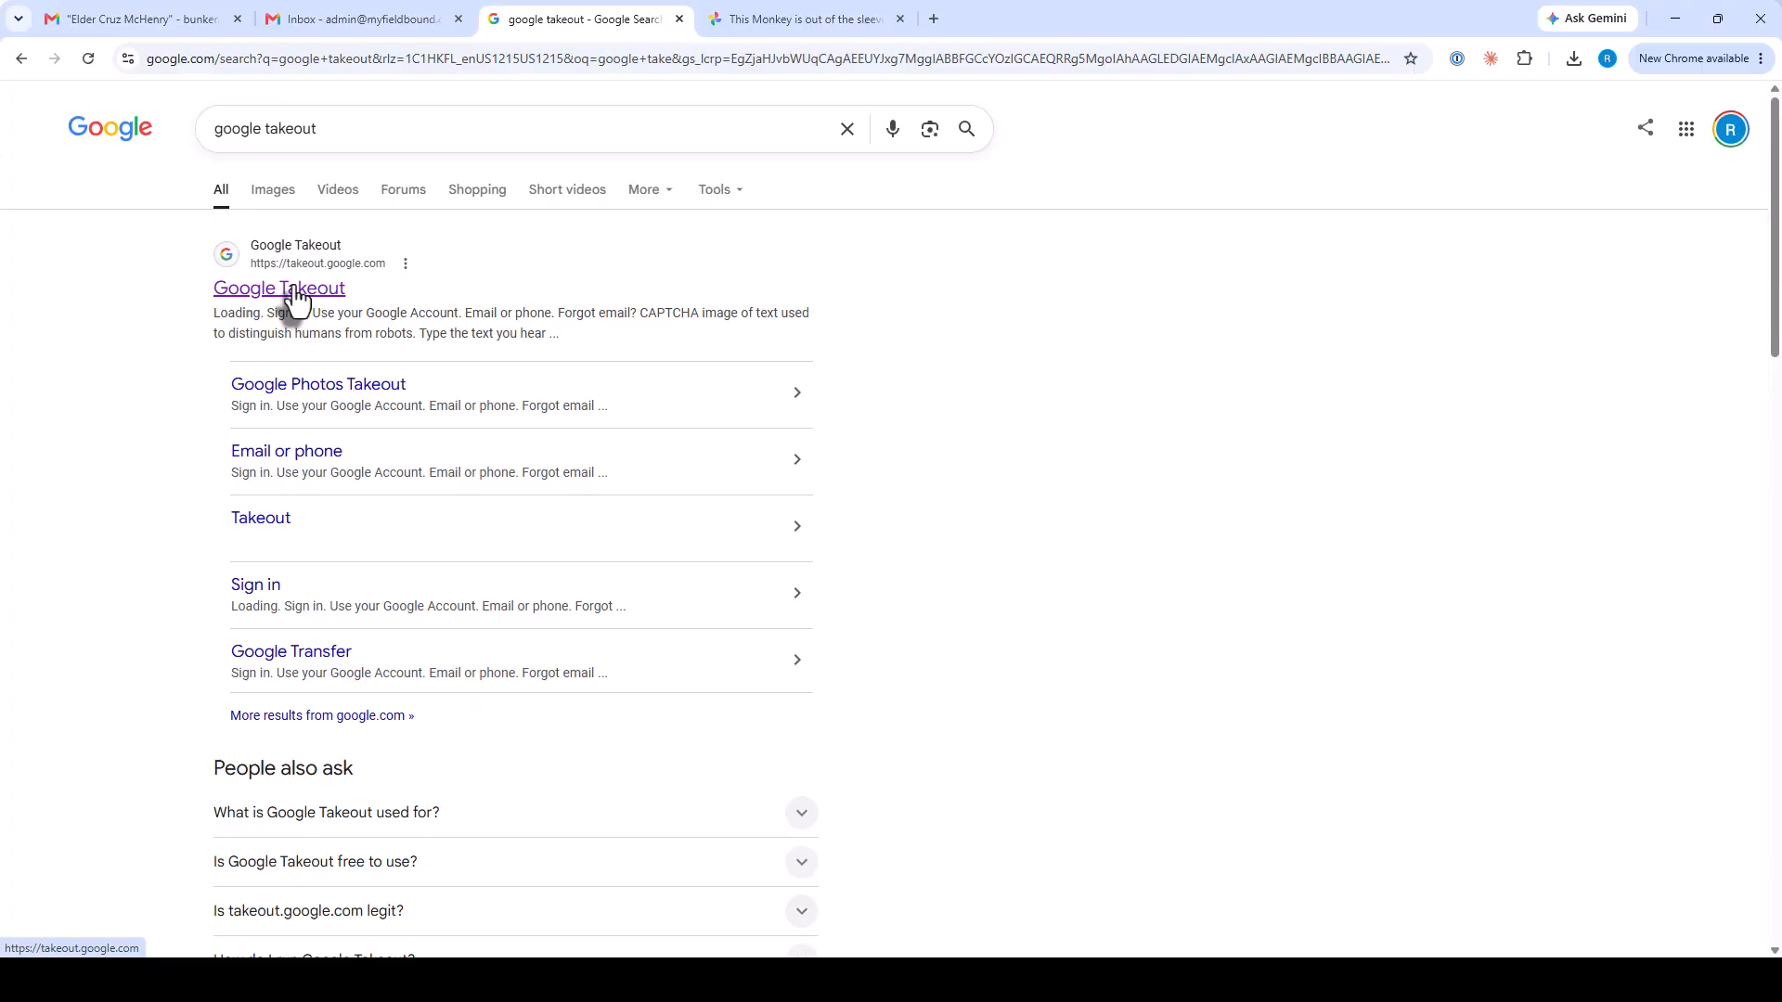
On Google Takeout, deselect all products and tick only Mail, so 1 of 62 is selected.
{"action": "left_click", "coordinate": [295, 295]}
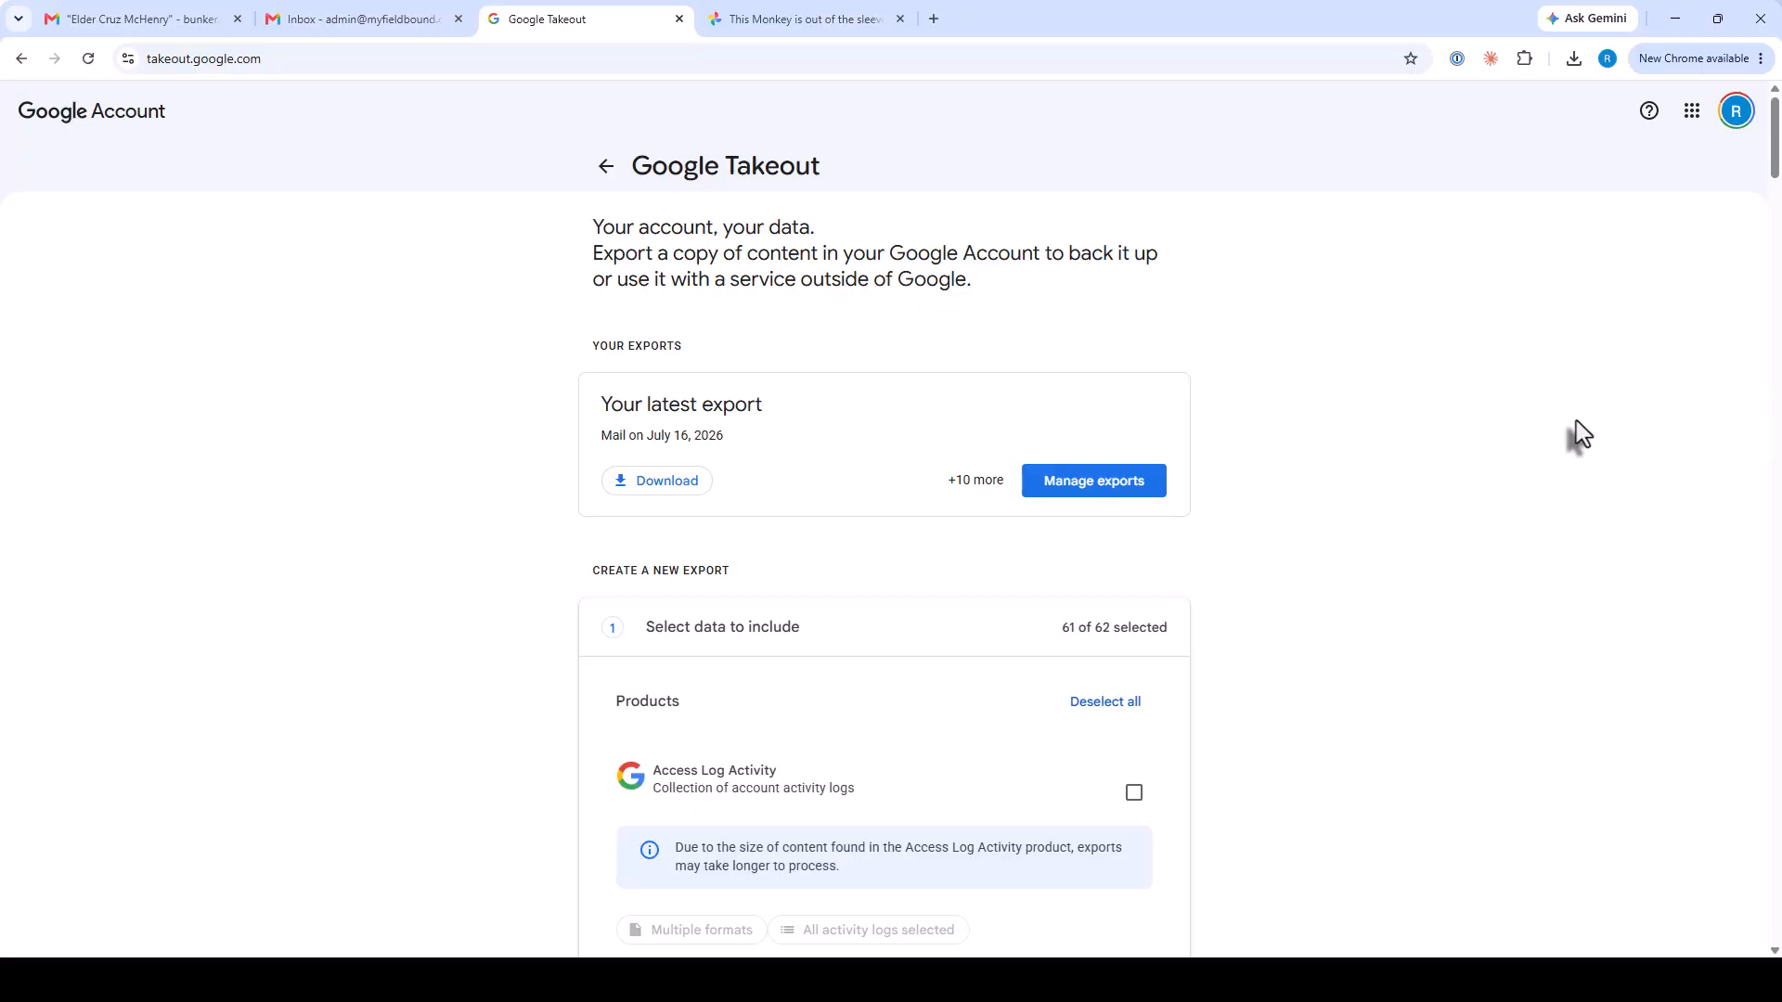
{"action": "left_click", "coordinate": [1122, 723]}
{"action": "scroll", "coordinate": [1323, 724], "scroll_direction": "down", "scroll_amount": 6}
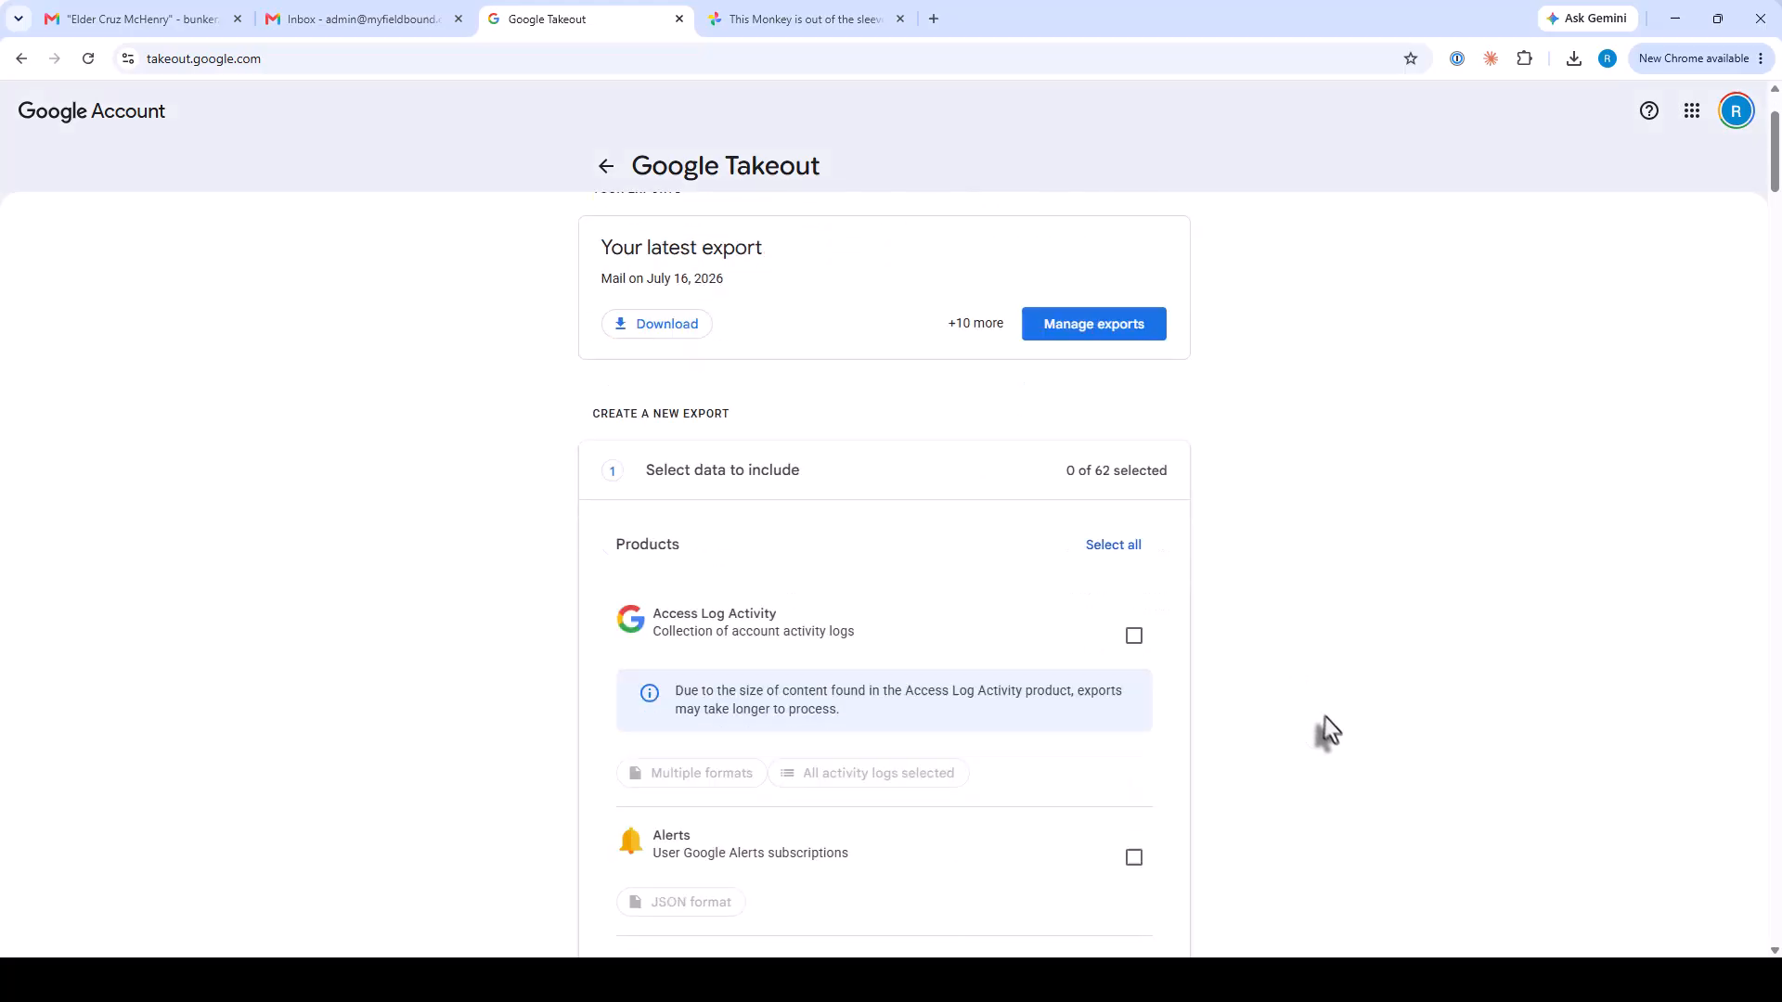
{"action": "scroll", "coordinate": [1336, 742], "scroll_direction": "down", "scroll_amount": 20}
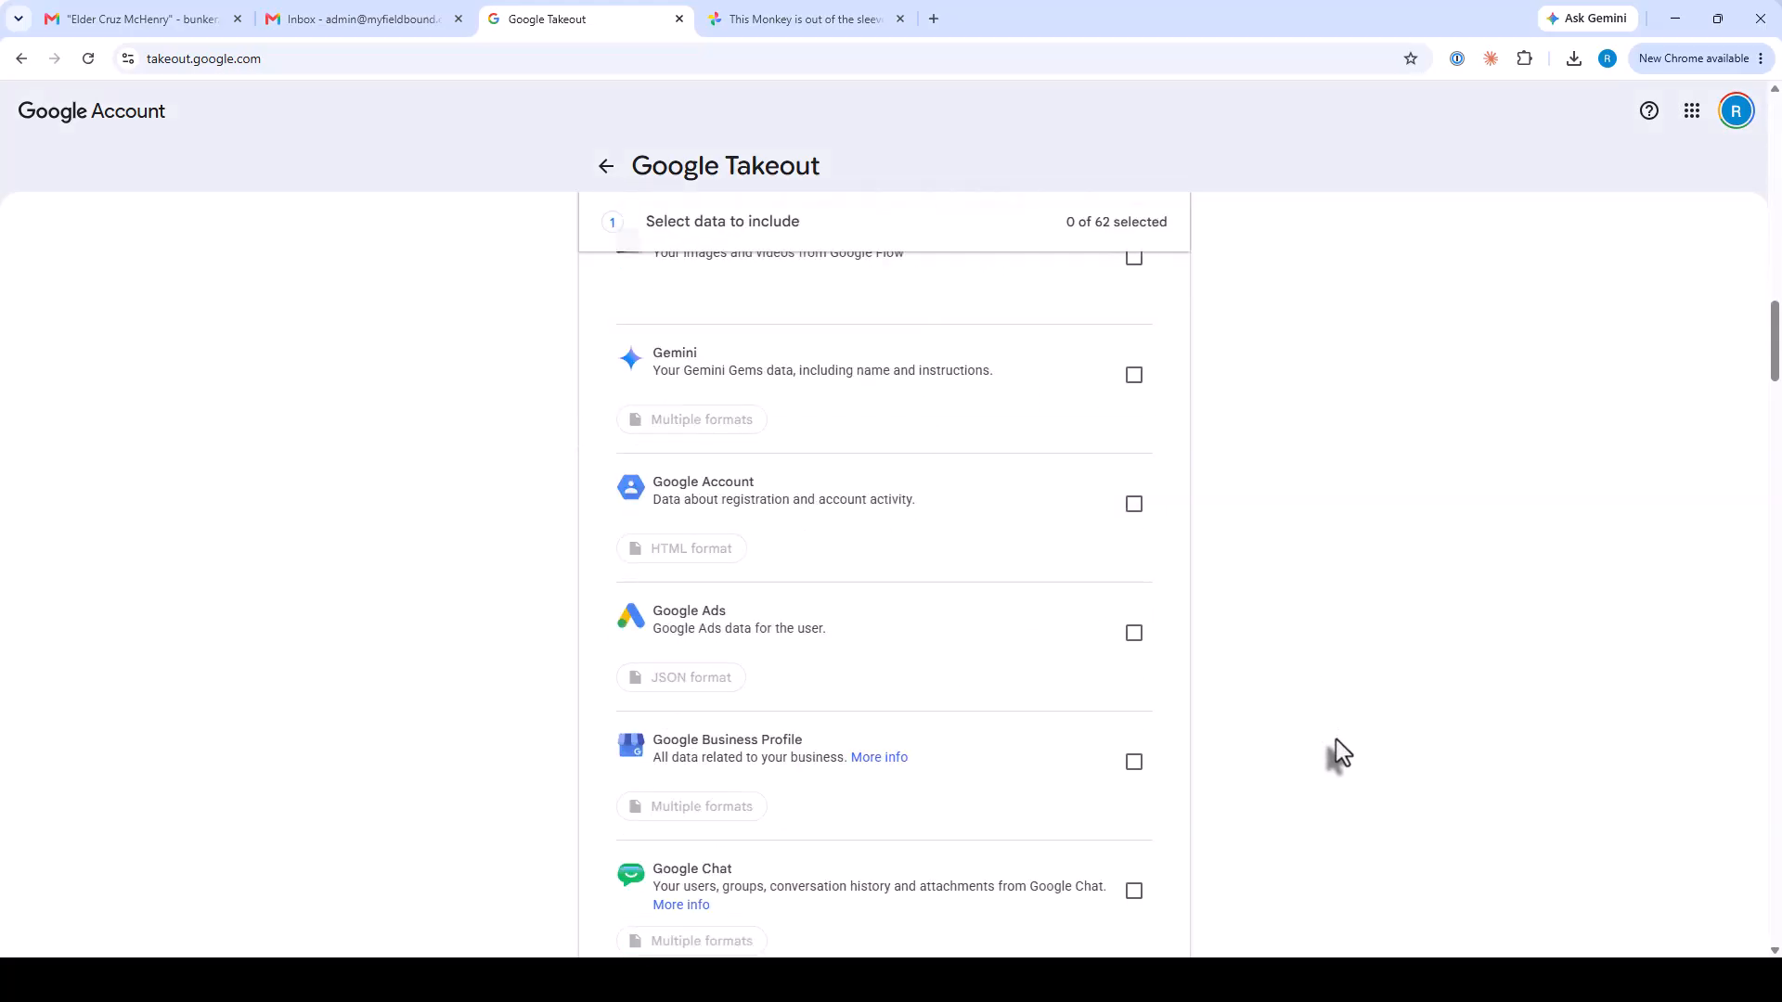
{"action": "scroll", "coordinate": [1335, 739], "scroll_direction": "down", "scroll_amount": 16}
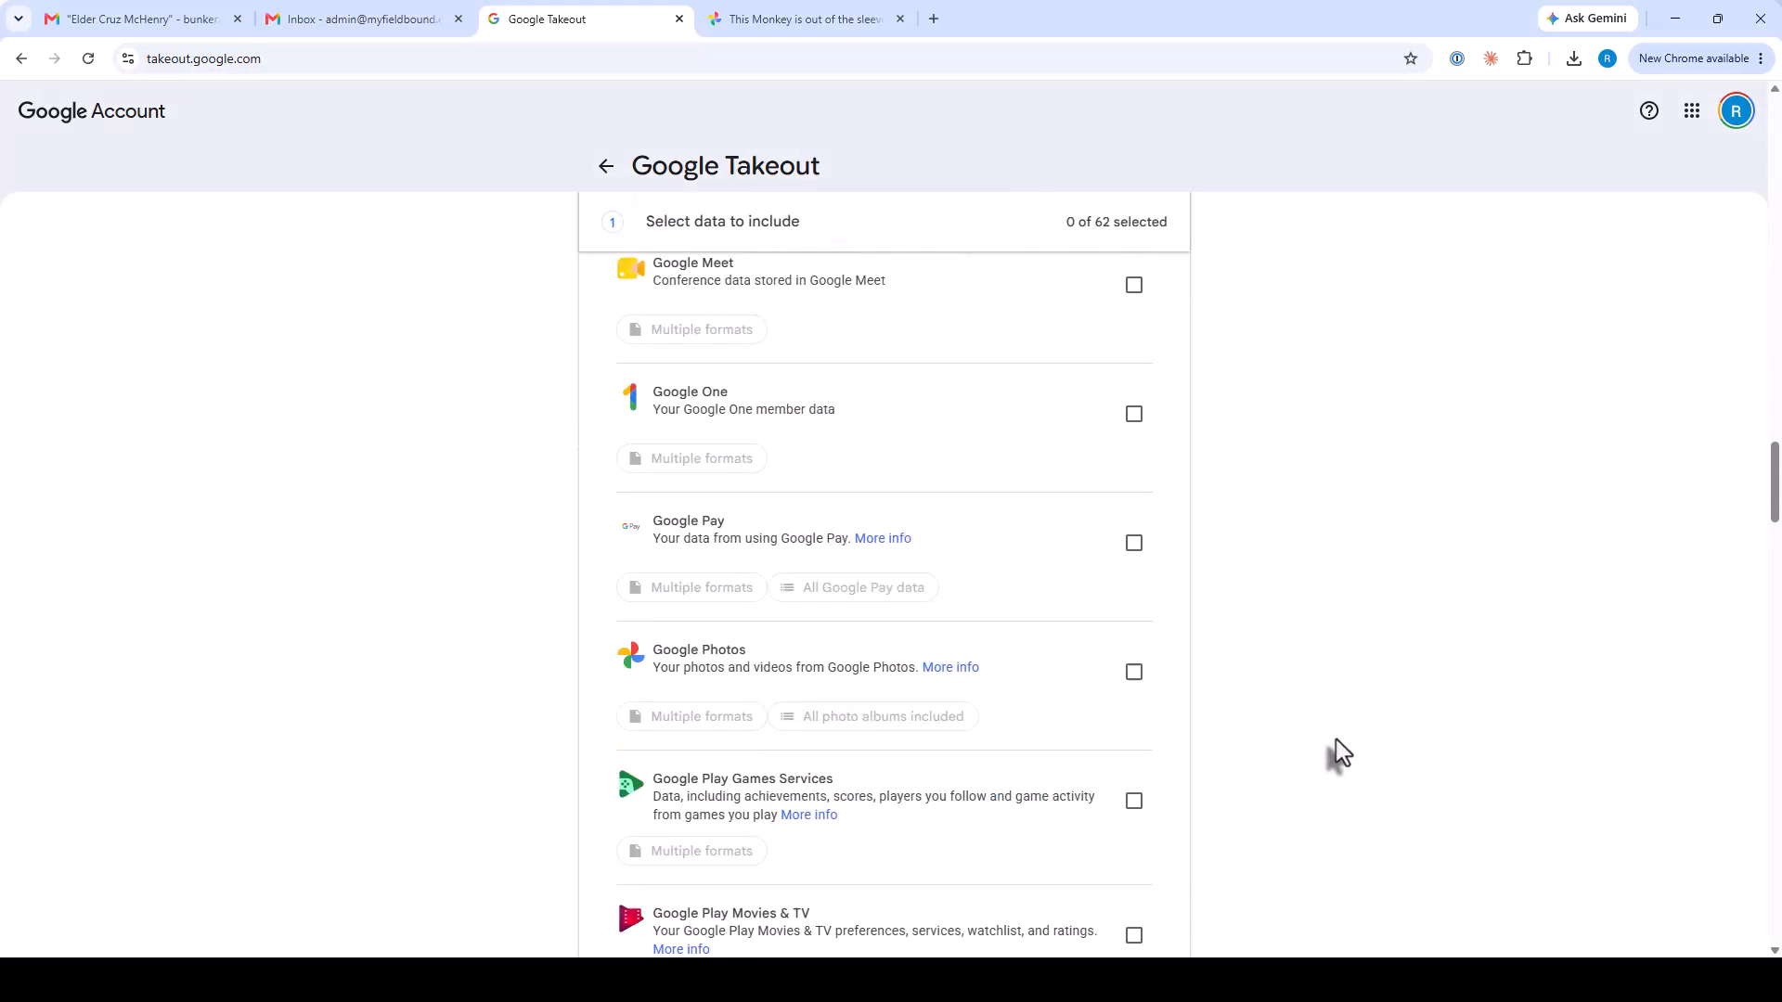
{"action": "scroll", "coordinate": [1334, 738], "scroll_direction": "down", "scroll_amount": 16}
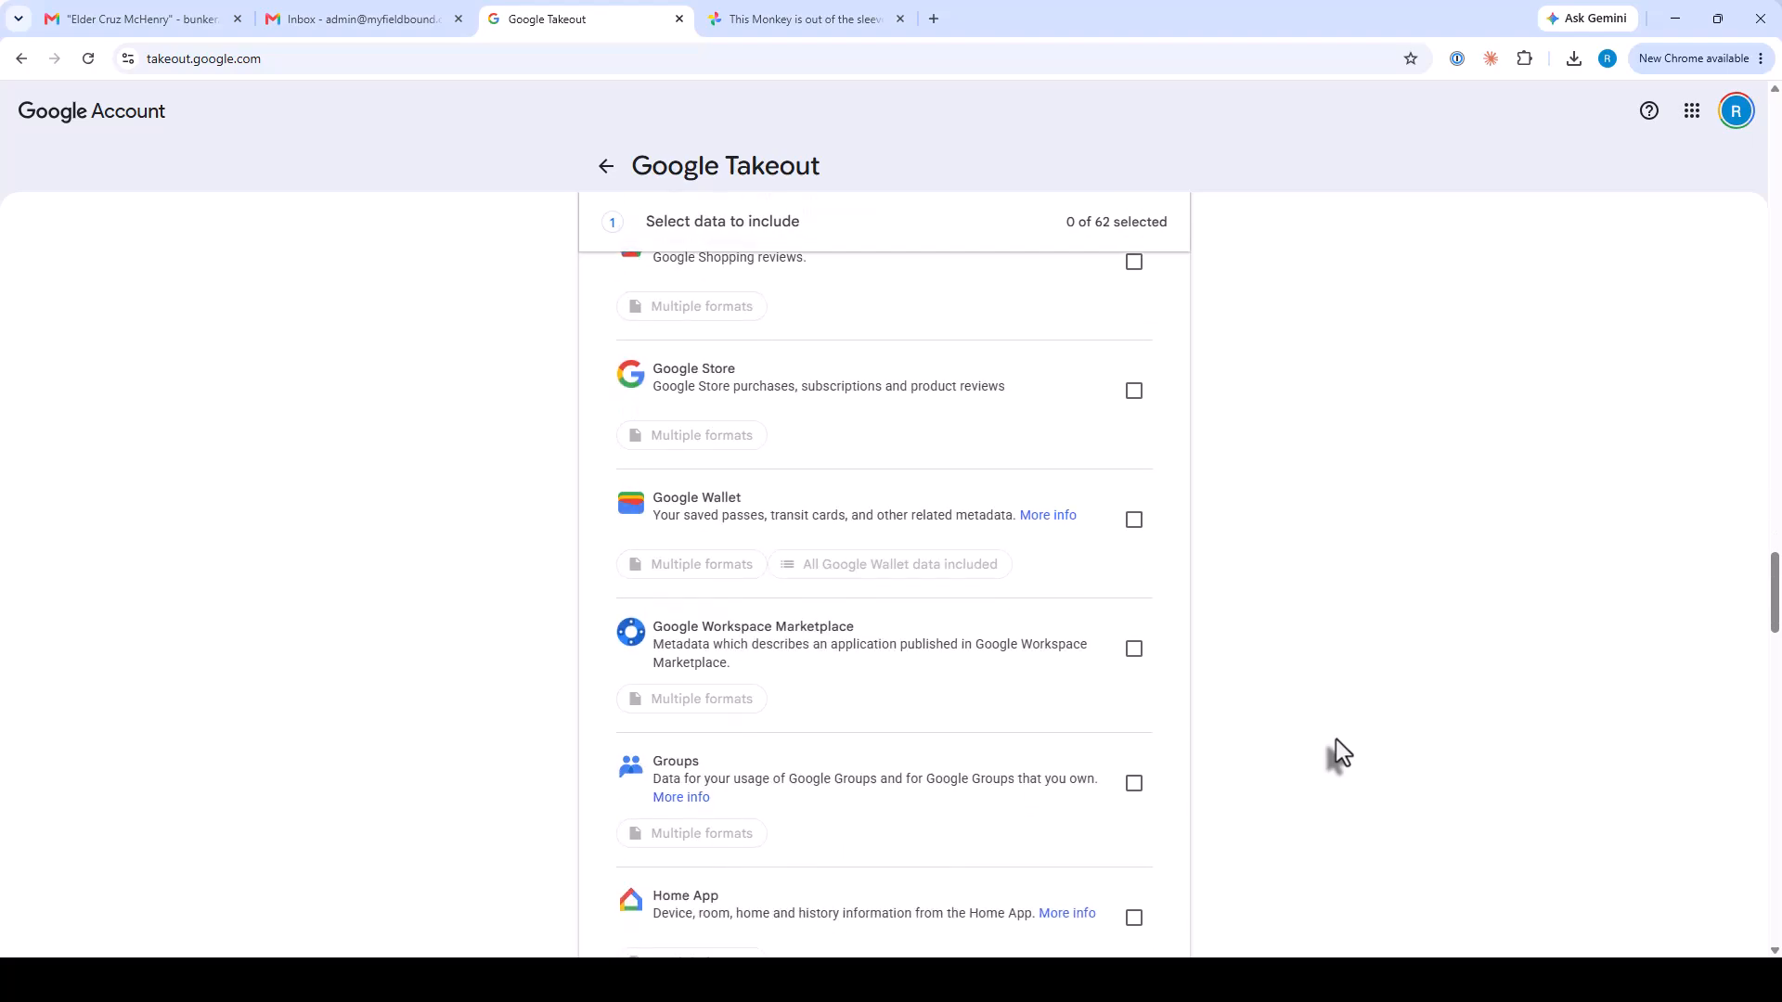
{"action": "scroll", "coordinate": [1336, 741], "scroll_direction": "down", "scroll_amount": 3}
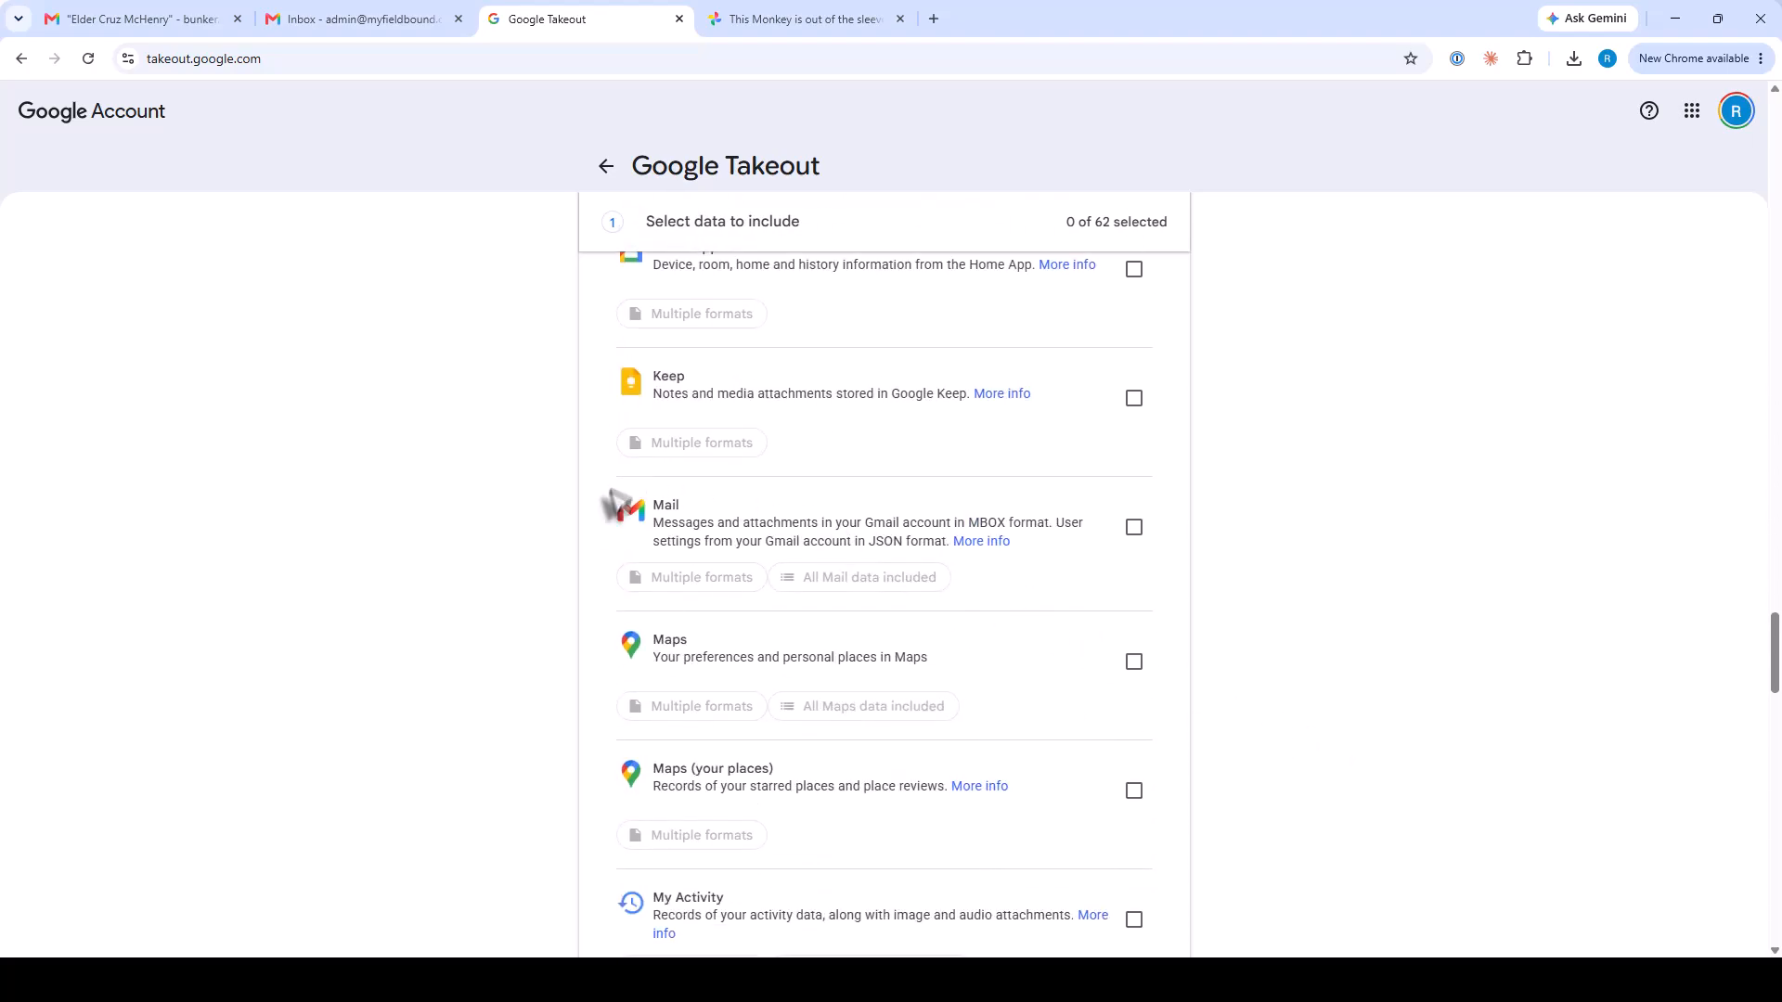
{"action": "left_click", "coordinate": [1133, 529]}
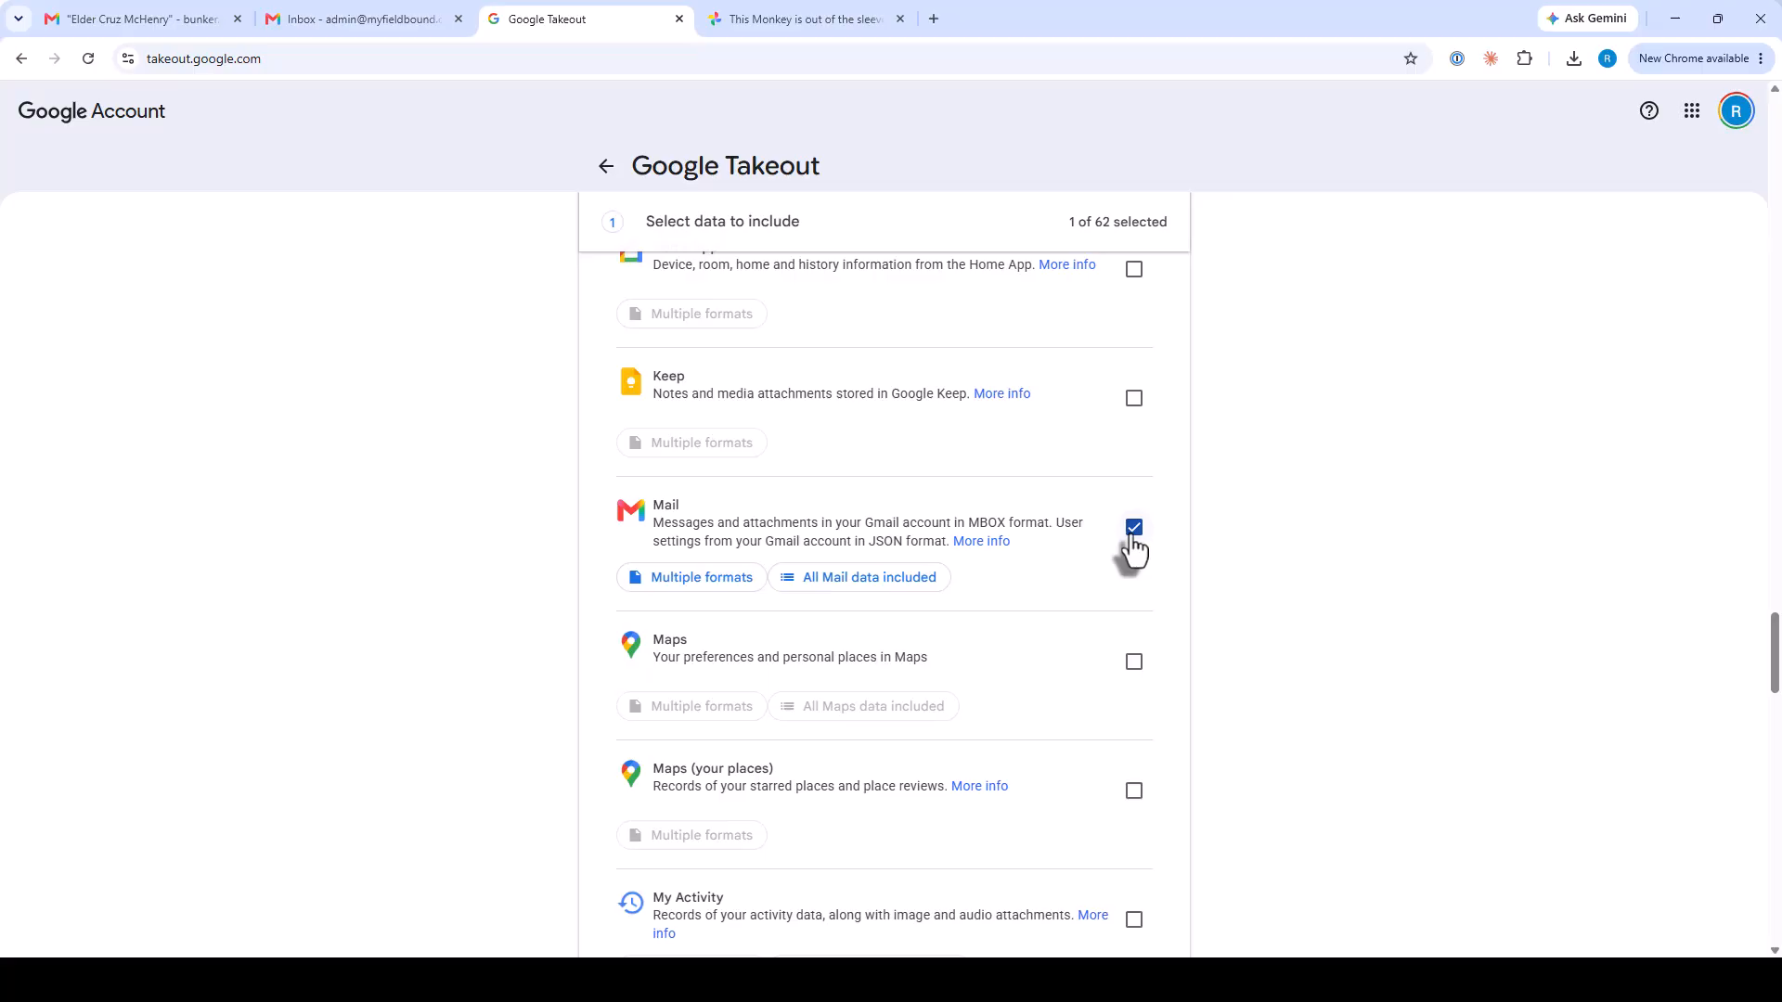
In Mail content options, untick 'Include all messages in Mail' and the Archived, Chat and Drafts labels.
{"action": "left_click", "coordinate": [838, 583]}
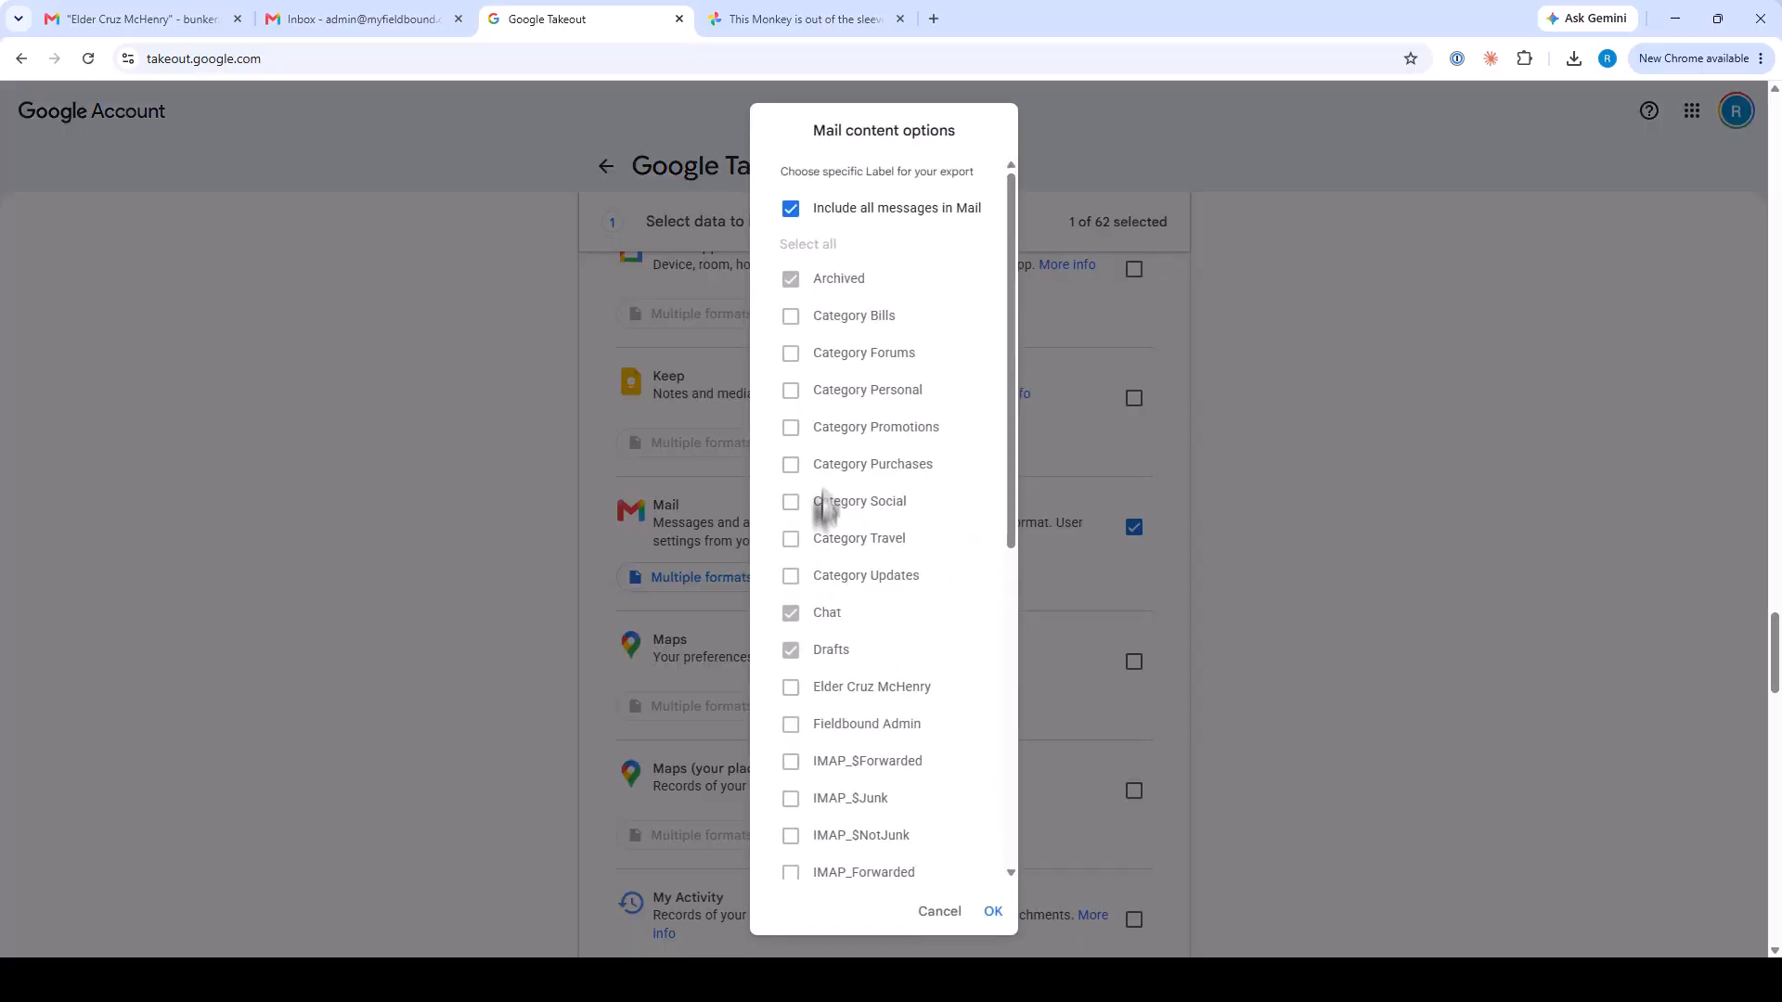
{"action": "left_click", "coordinate": [791, 211]}
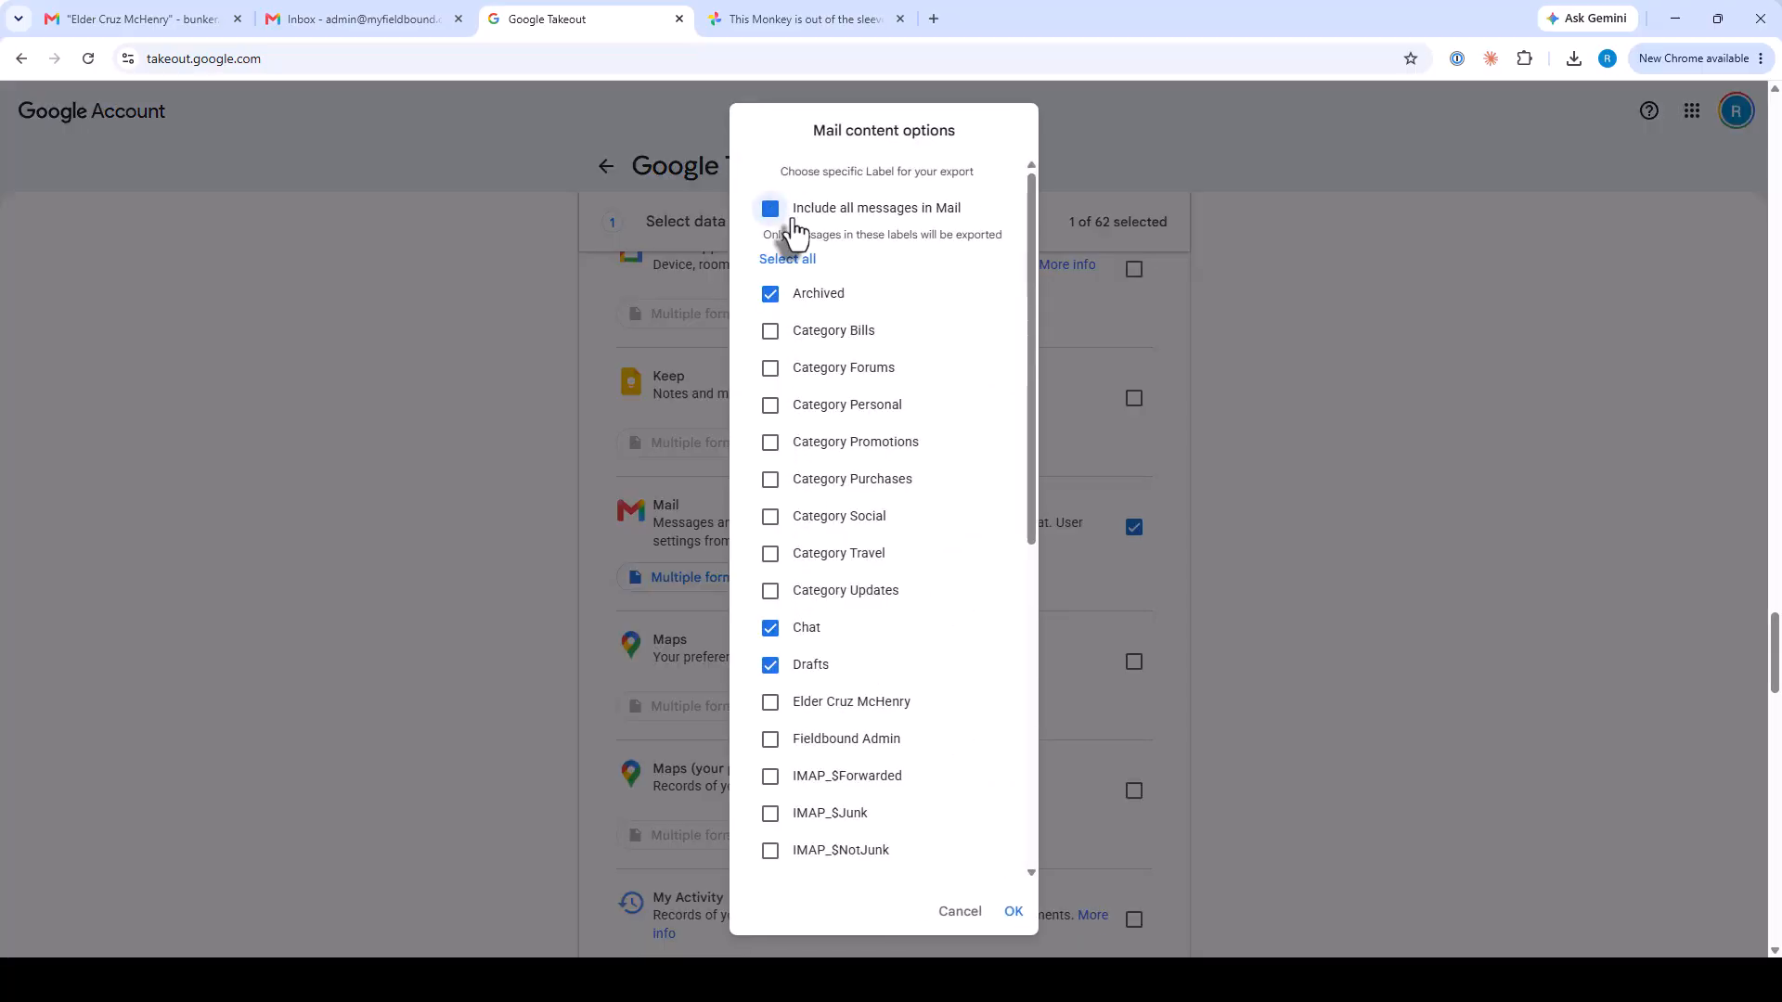
{"action": "left_click", "coordinate": [770, 295]}
{"action": "left_click", "coordinate": [770, 628]}
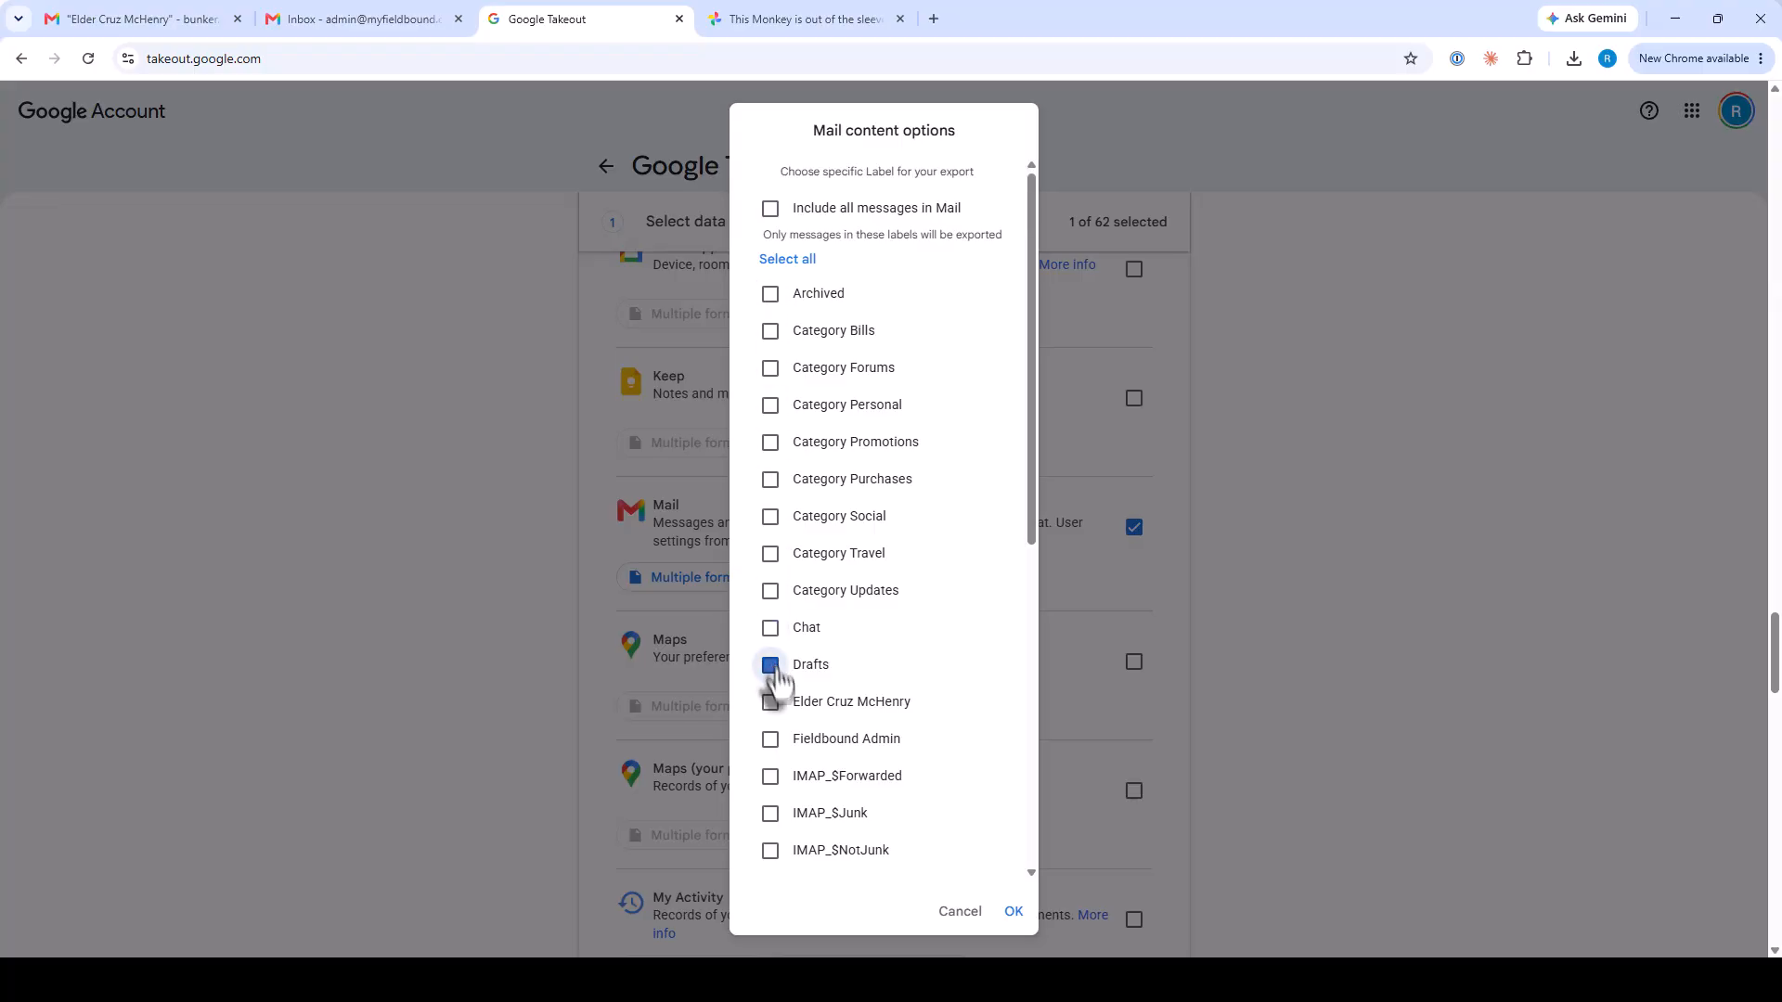
{"action": "left_click", "coordinate": [772, 665]}
Untick Inbox, Sent and Starred, and tick only the missionary's label.
{"action": "scroll", "coordinate": [778, 705], "scroll_direction": "down", "scroll_amount": 5}
{"action": "left_click", "coordinate": [771, 569]}
{"action": "scroll", "coordinate": [789, 650], "scroll_direction": "down", "scroll_amount": 1}
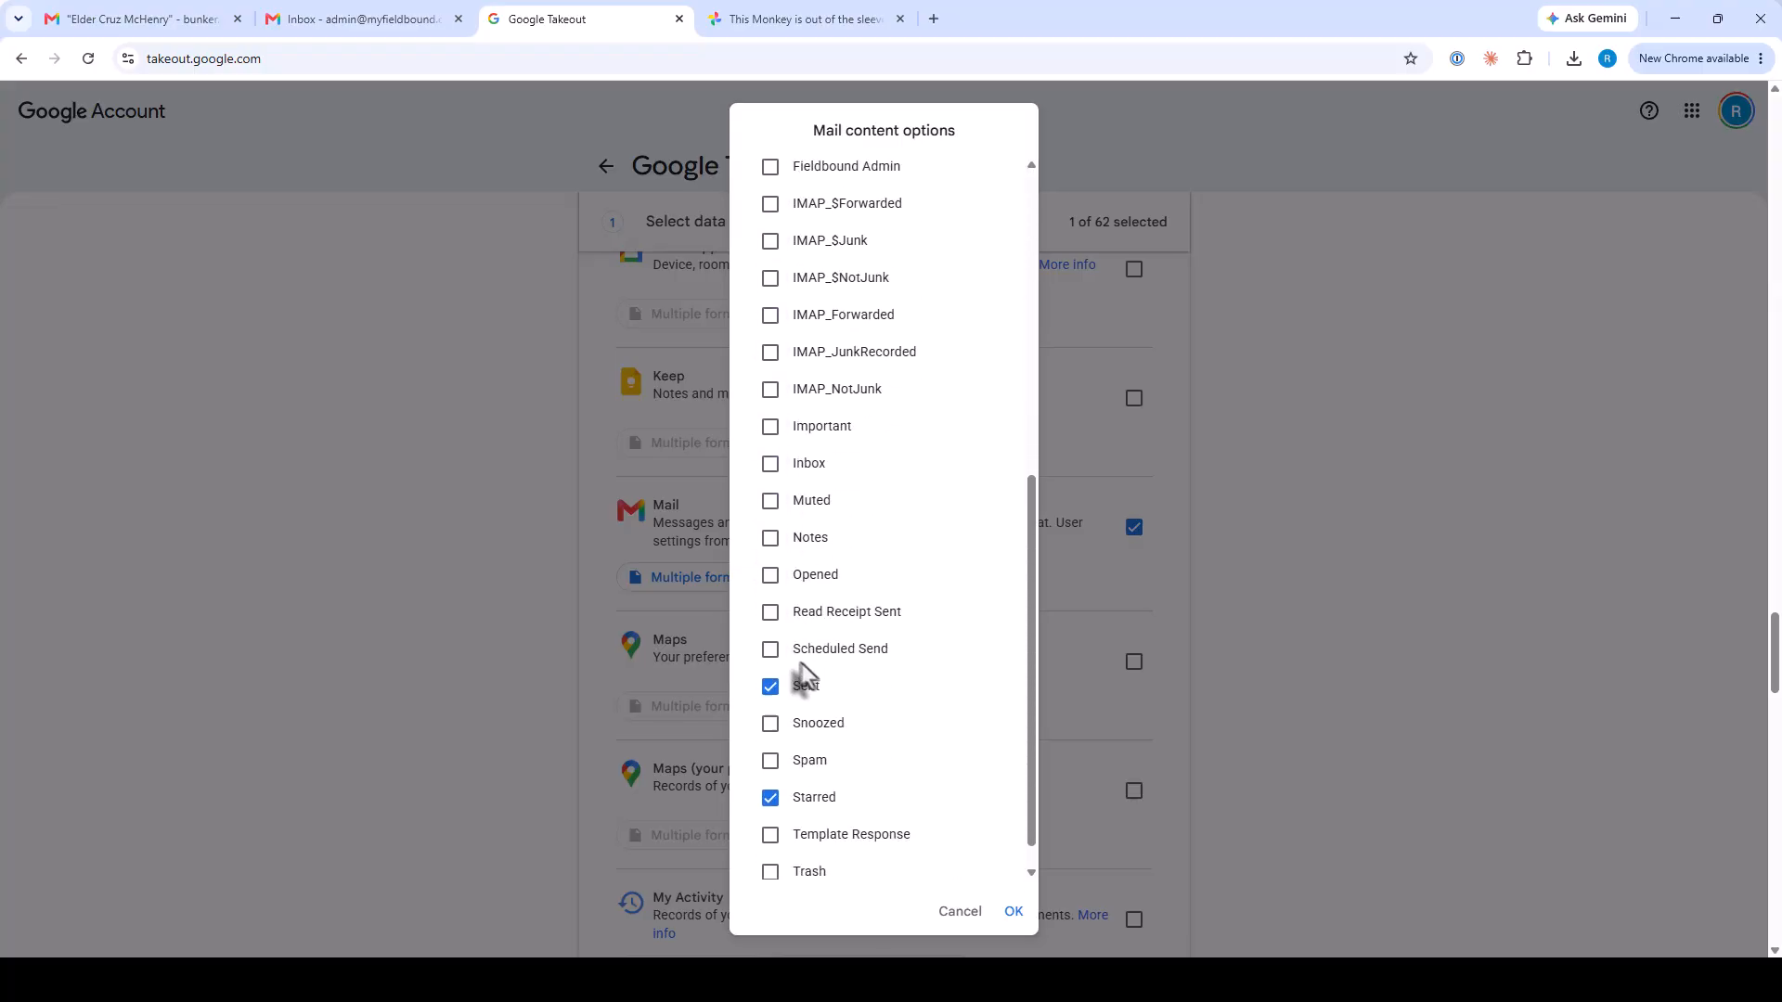
{"action": "scroll", "coordinate": [804, 670], "scroll_direction": "down", "scroll_amount": 1}
{"action": "left_click", "coordinate": [770, 639]}
{"action": "left_click", "coordinate": [772, 750]}
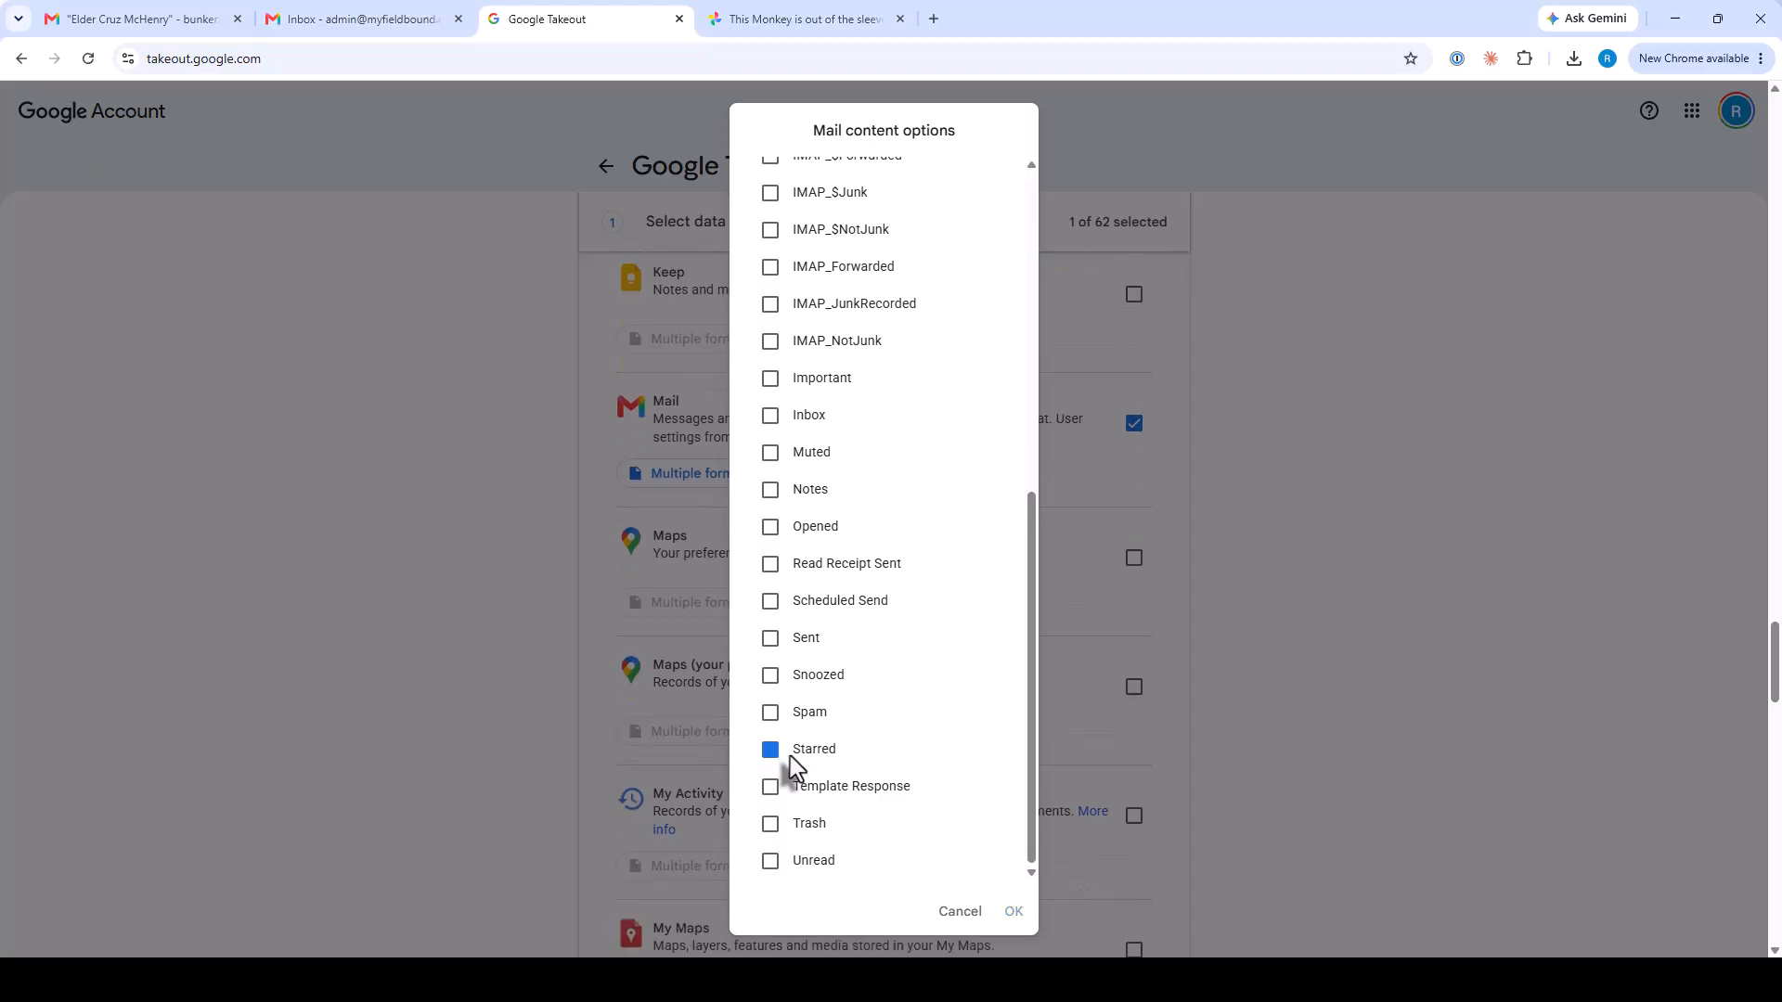
{"action": "scroll", "coordinate": [894, 756], "scroll_direction": "up", "scroll_amount": 7}
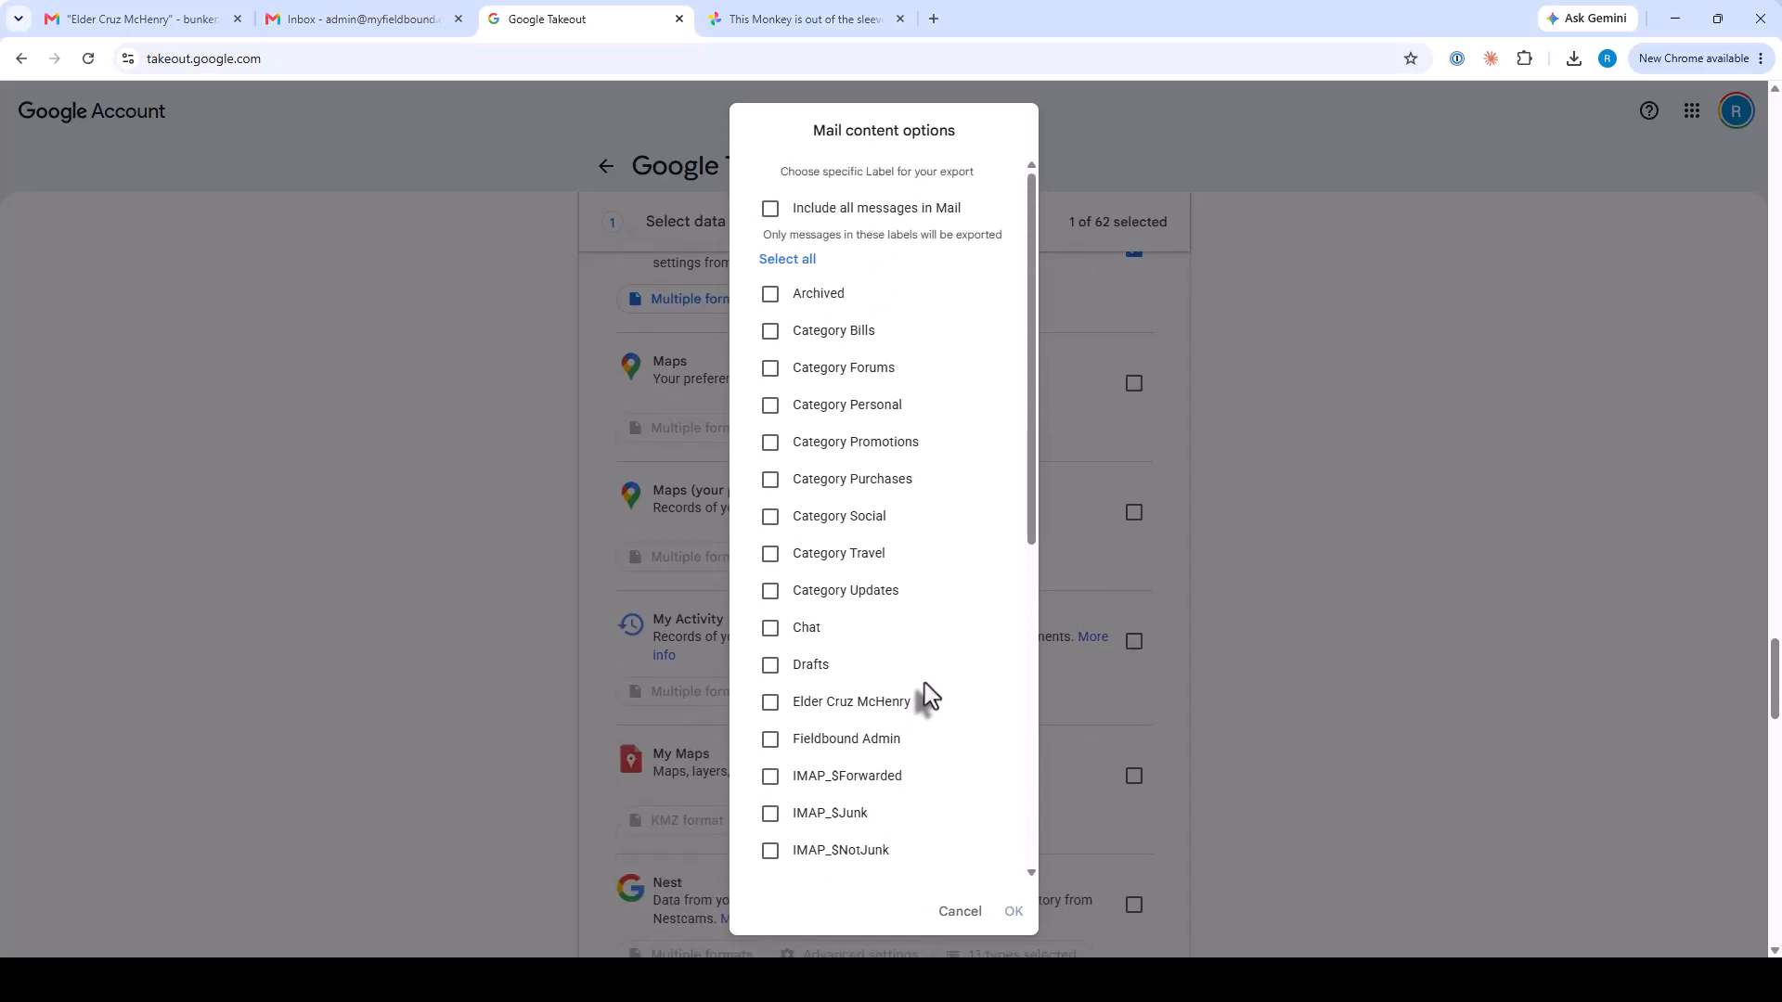
{"action": "left_click", "coordinate": [771, 705]}
Confirm the label choice and create a one-time .zip export with 2 GB files.
{"action": "left_click", "coordinate": [1012, 911]}
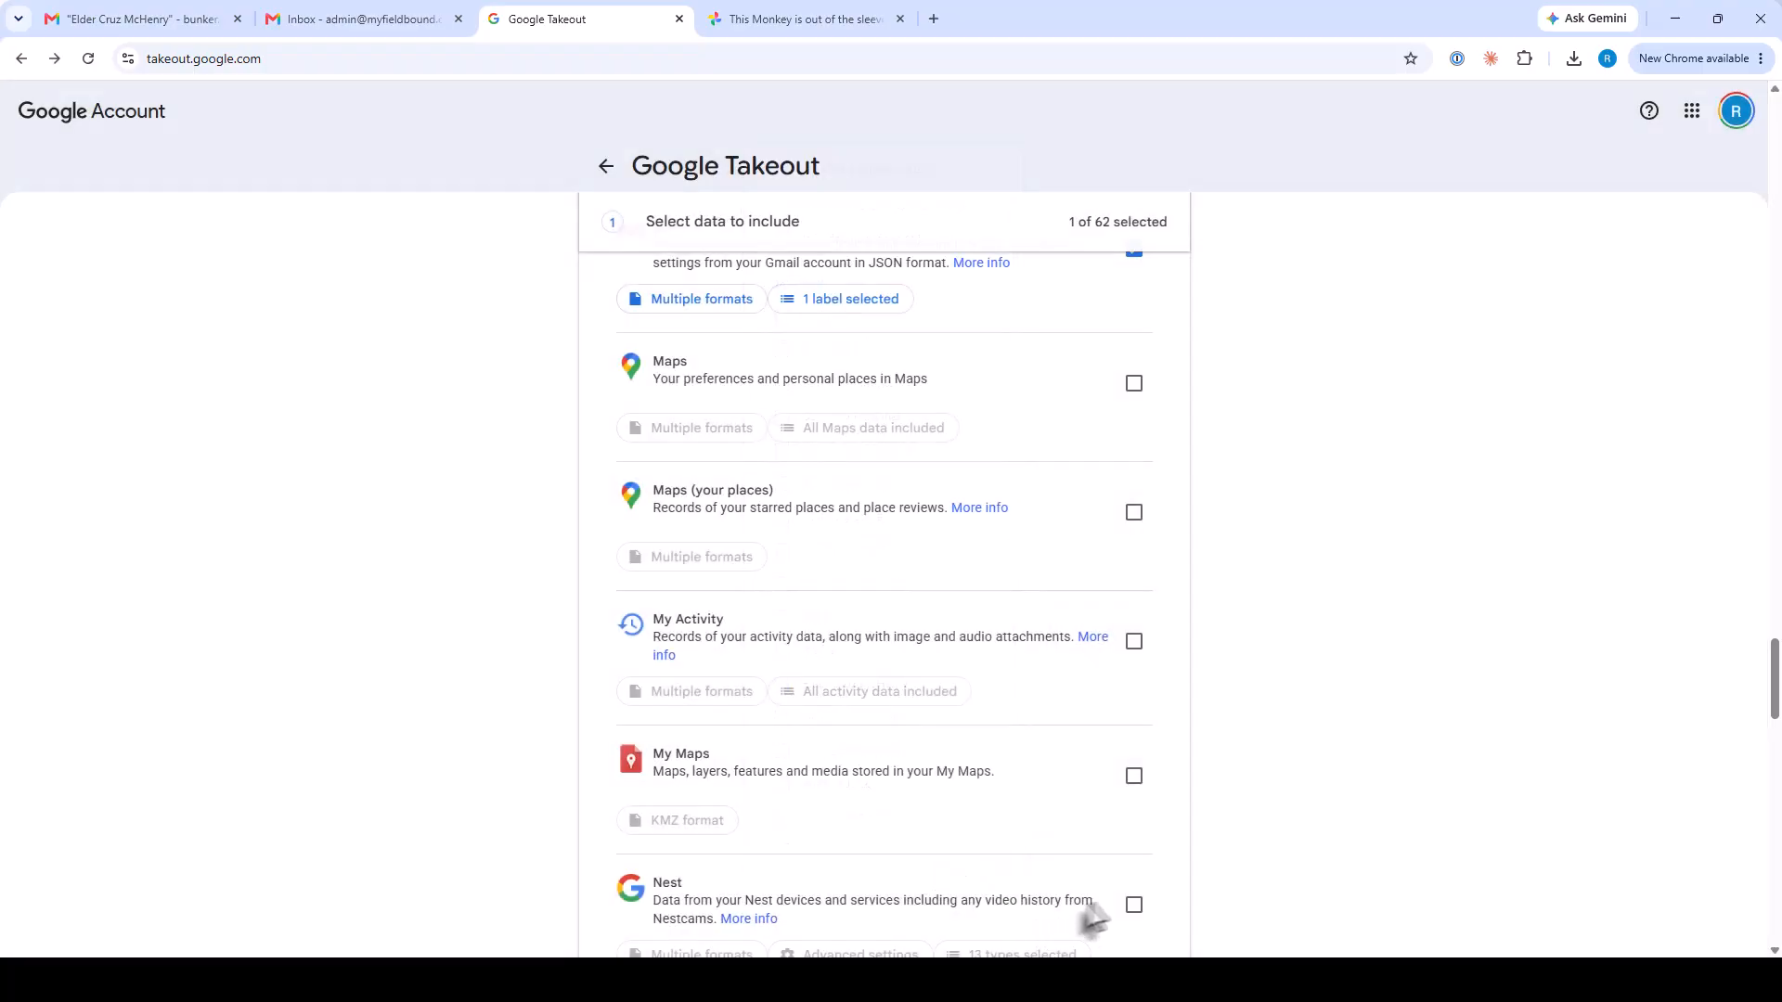
{"action": "scroll", "coordinate": [1244, 859], "scroll_direction": "down", "scroll_amount": 20}
{"action": "scroll", "coordinate": [1278, 851], "scroll_direction": "down", "scroll_amount": 10}
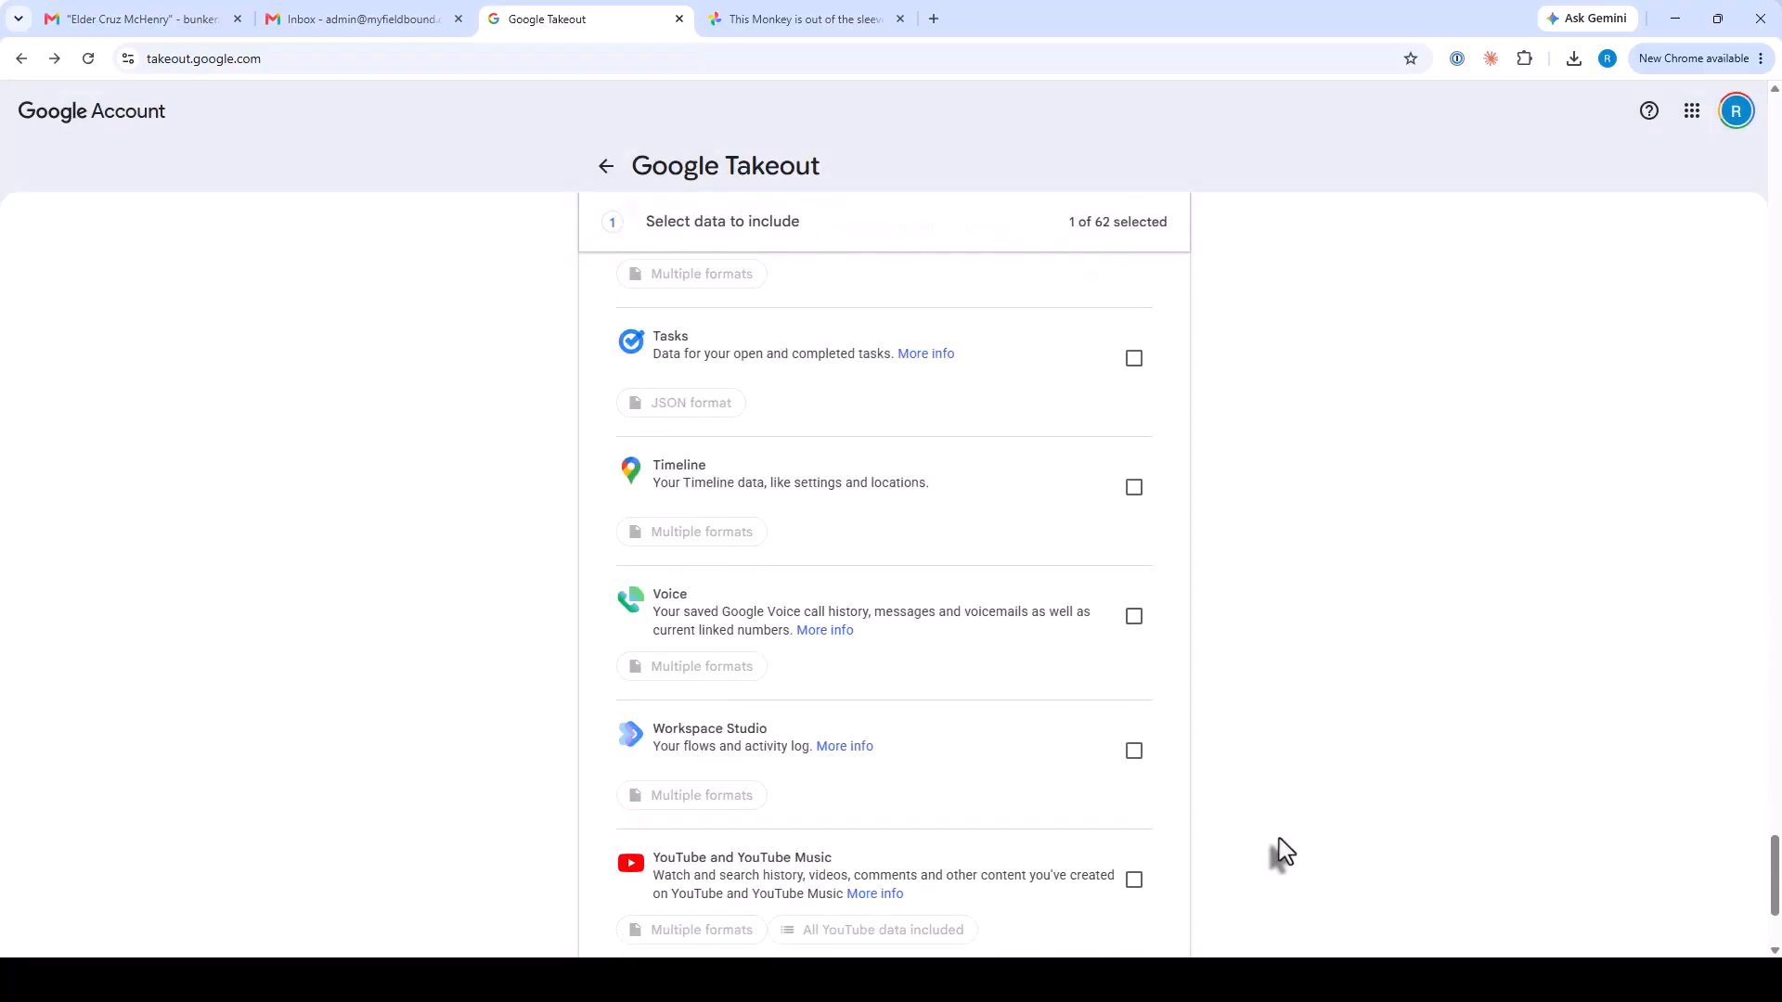
{"action": "left_click", "coordinate": [1094, 735]}
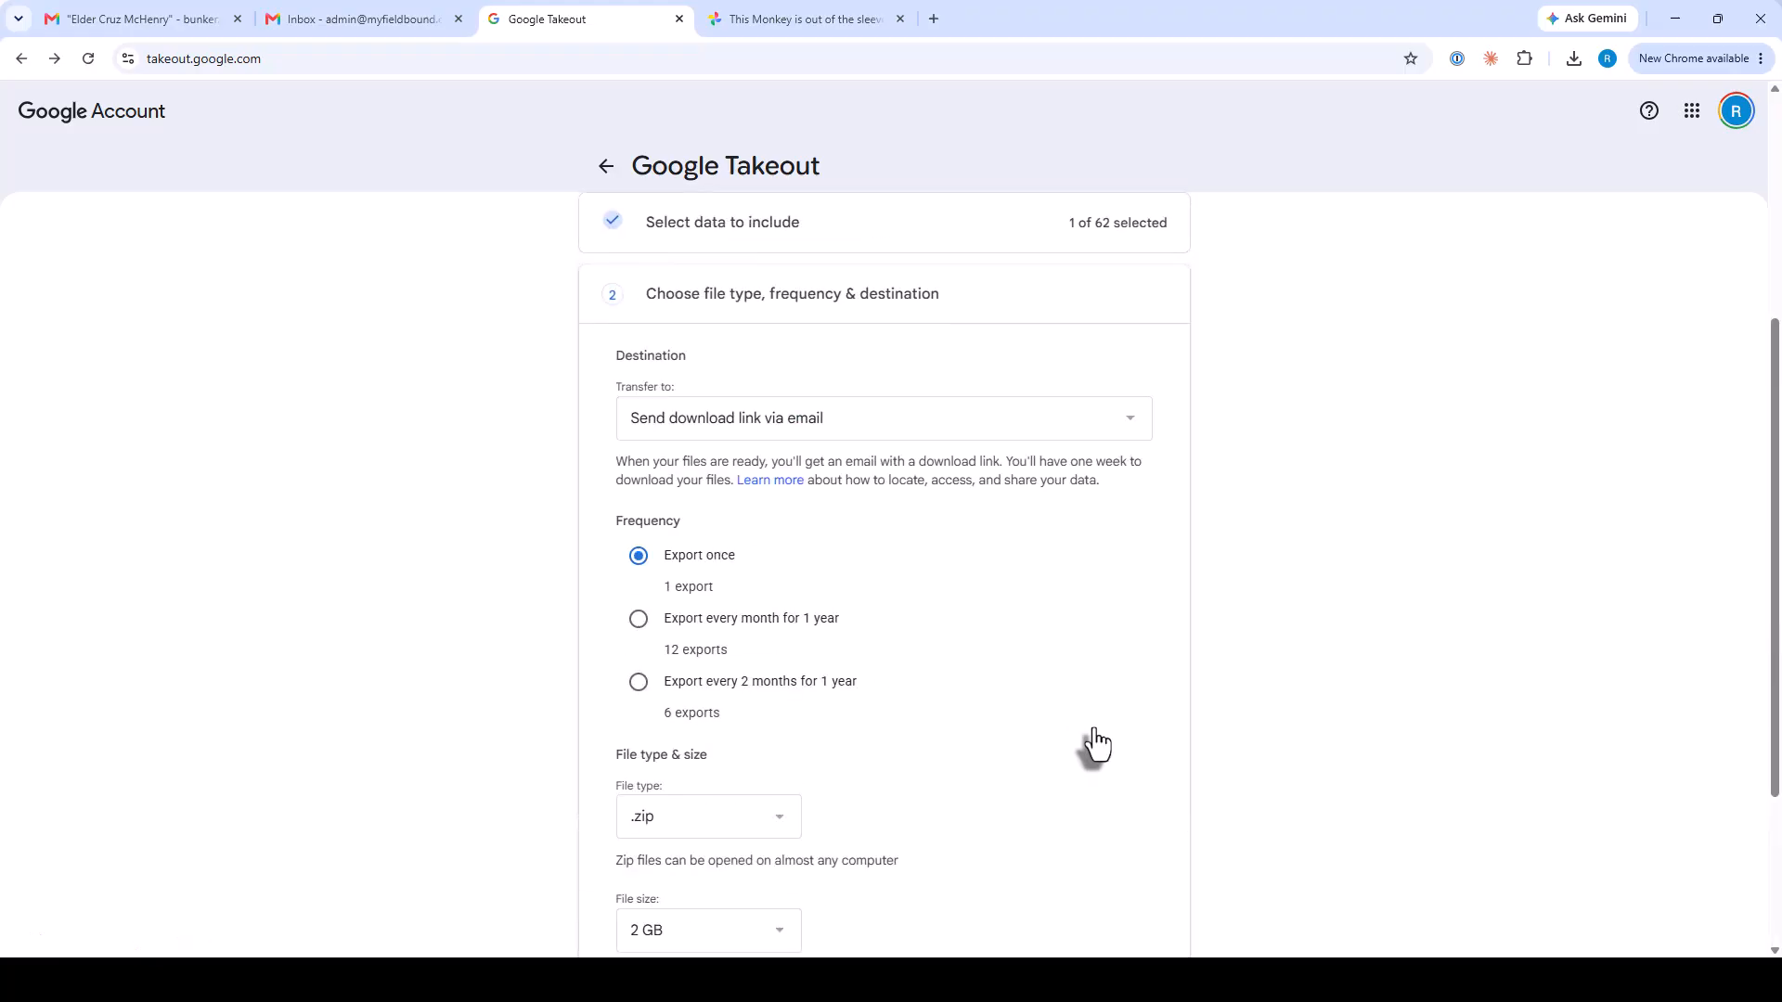
{"action": "scroll", "coordinate": [1356, 689], "scroll_direction": "down", "scroll_amount": 2}
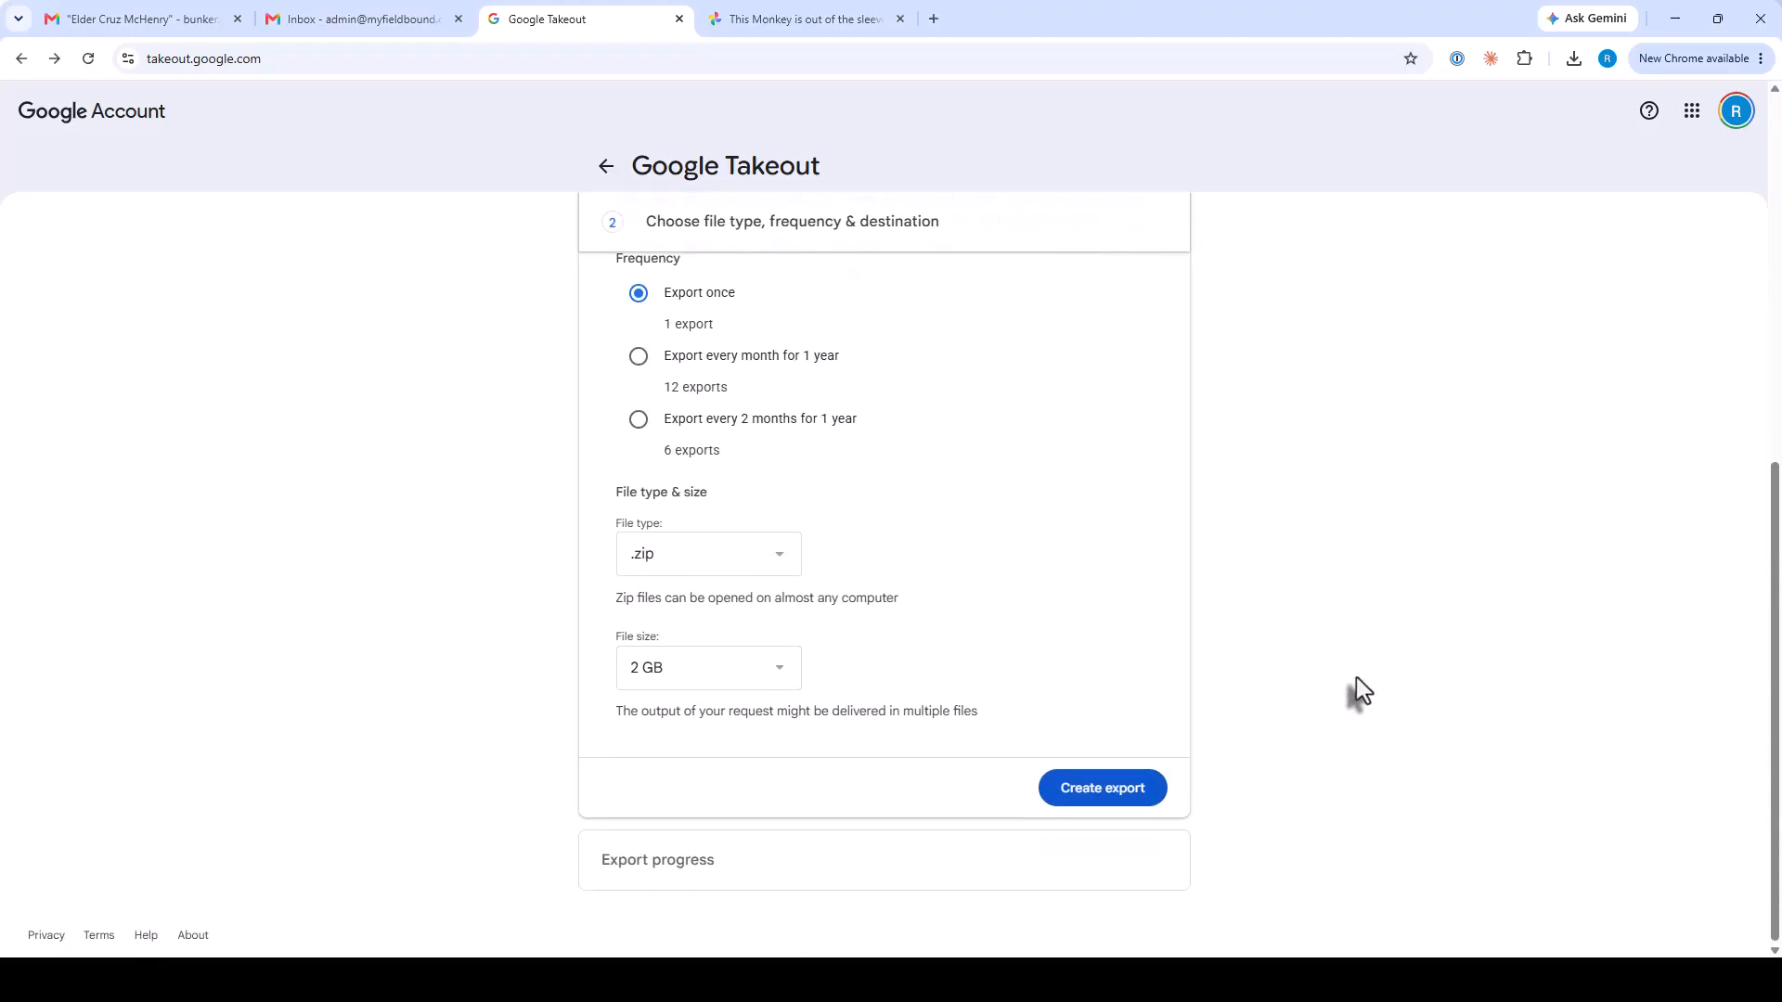
{"action": "left_click", "coordinate": [1083, 797]}
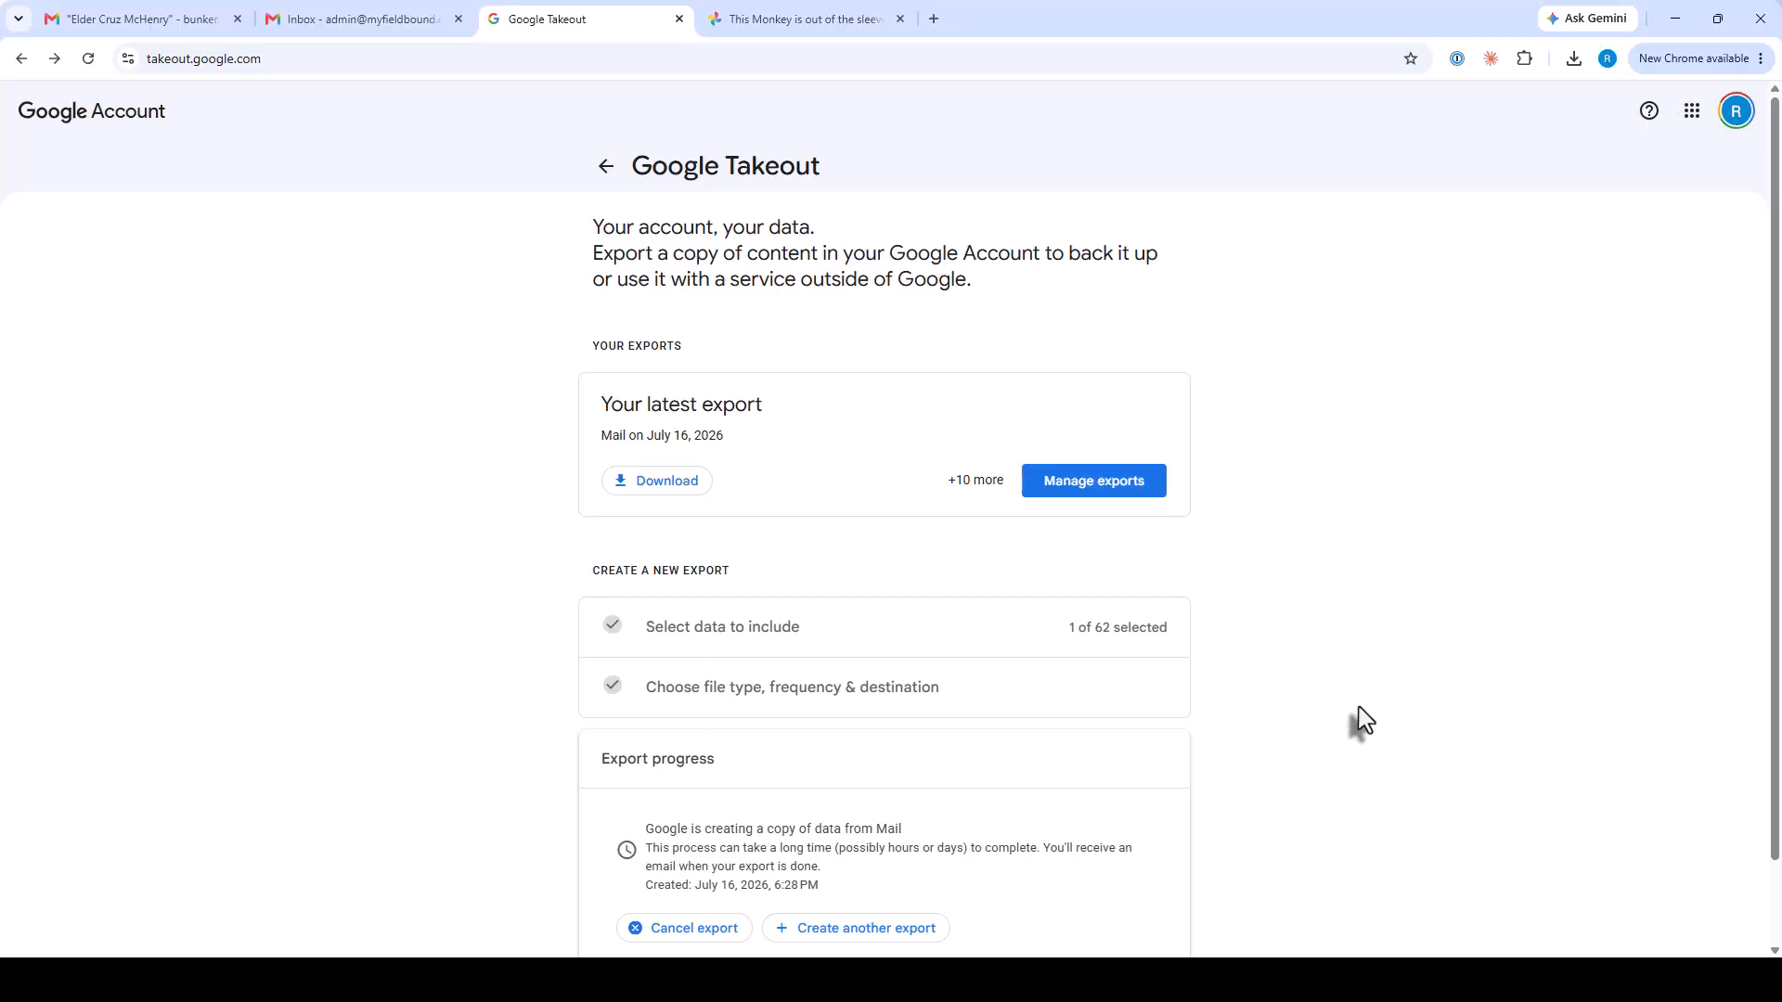
{"action": "scroll", "coordinate": [1356, 719], "scroll_direction": "down", "scroll_amount": 1}
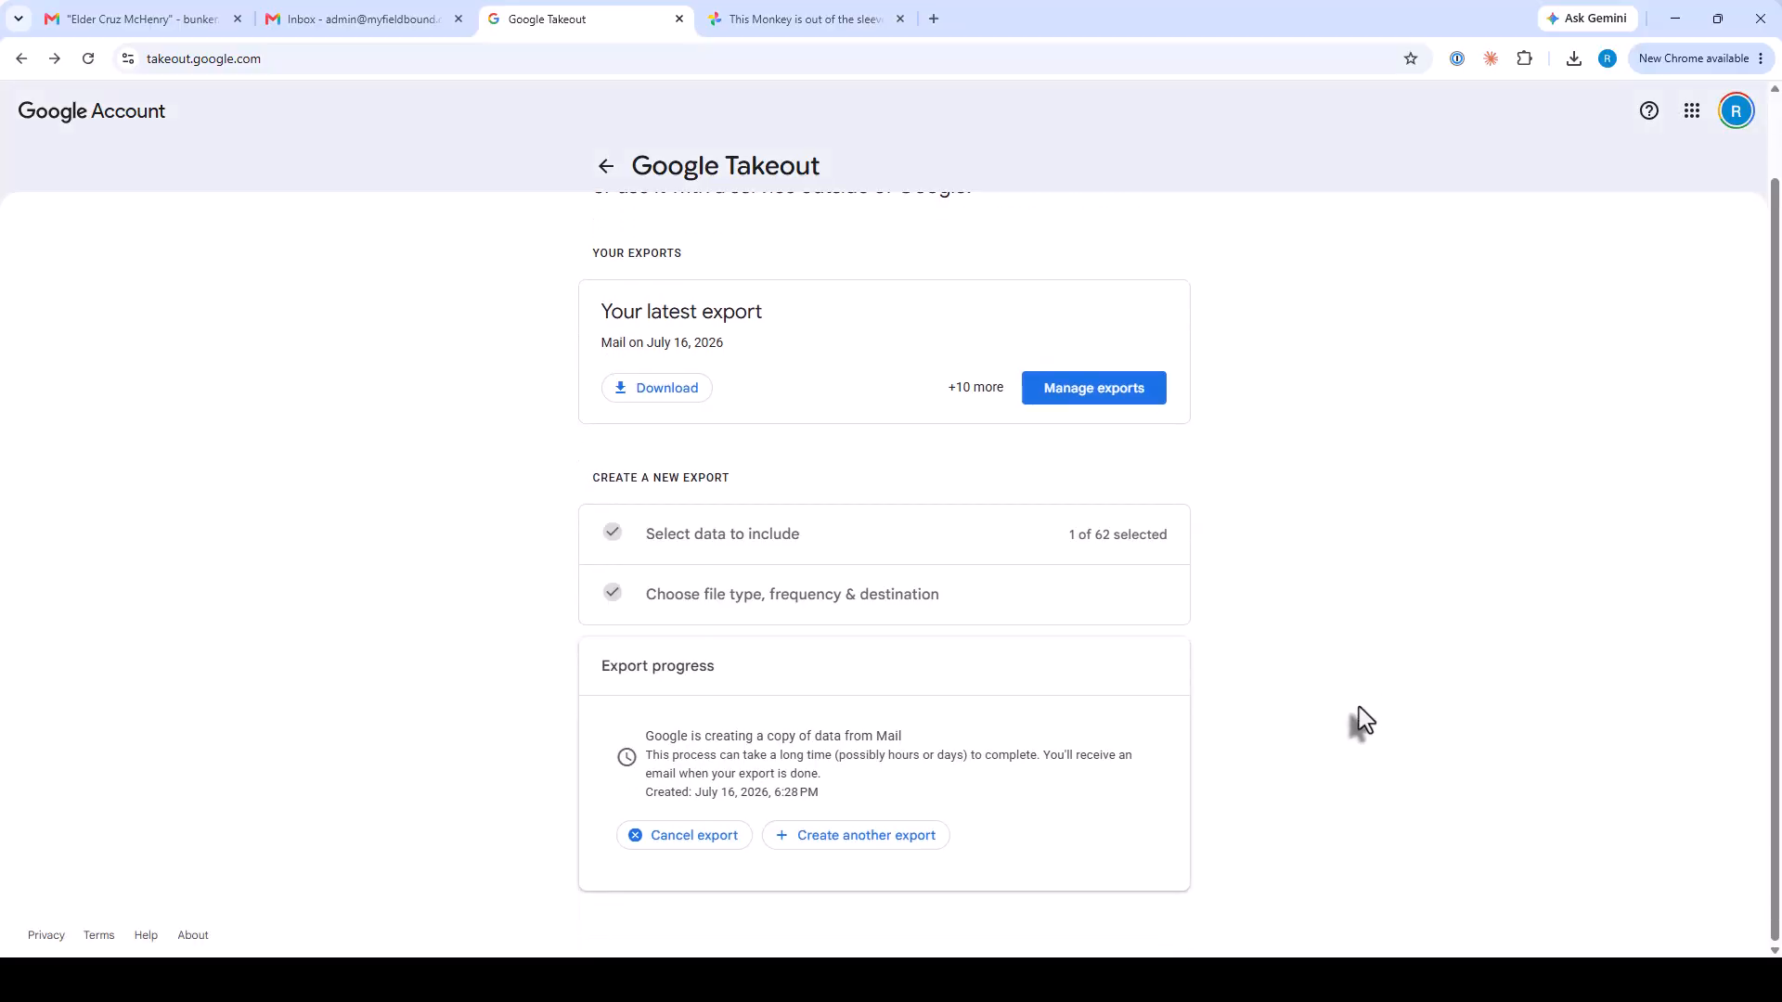
{"action": "left_click", "coordinate": [169, 21]}
Open the Takeout 'ready to download' email under Fieldbound Admin and download the Mail export archive again.
{"action": "left_click", "coordinate": [133, 479]}
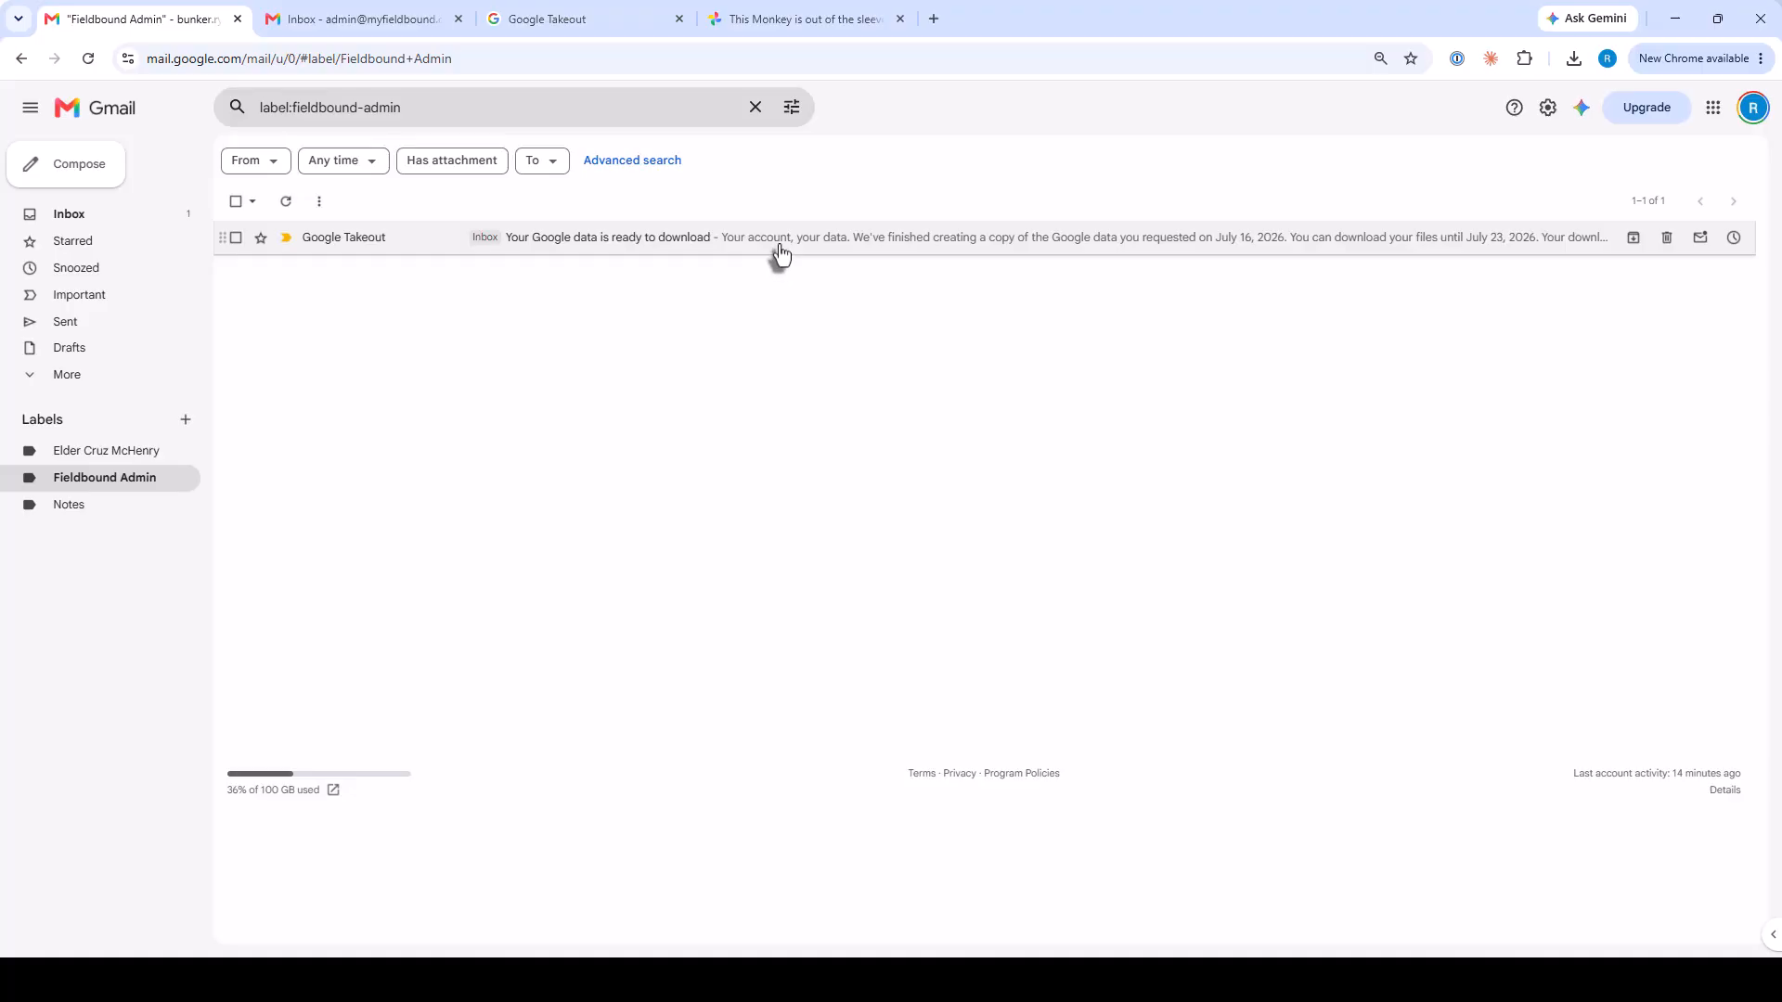
{"action": "left_click", "coordinate": [780, 252]}
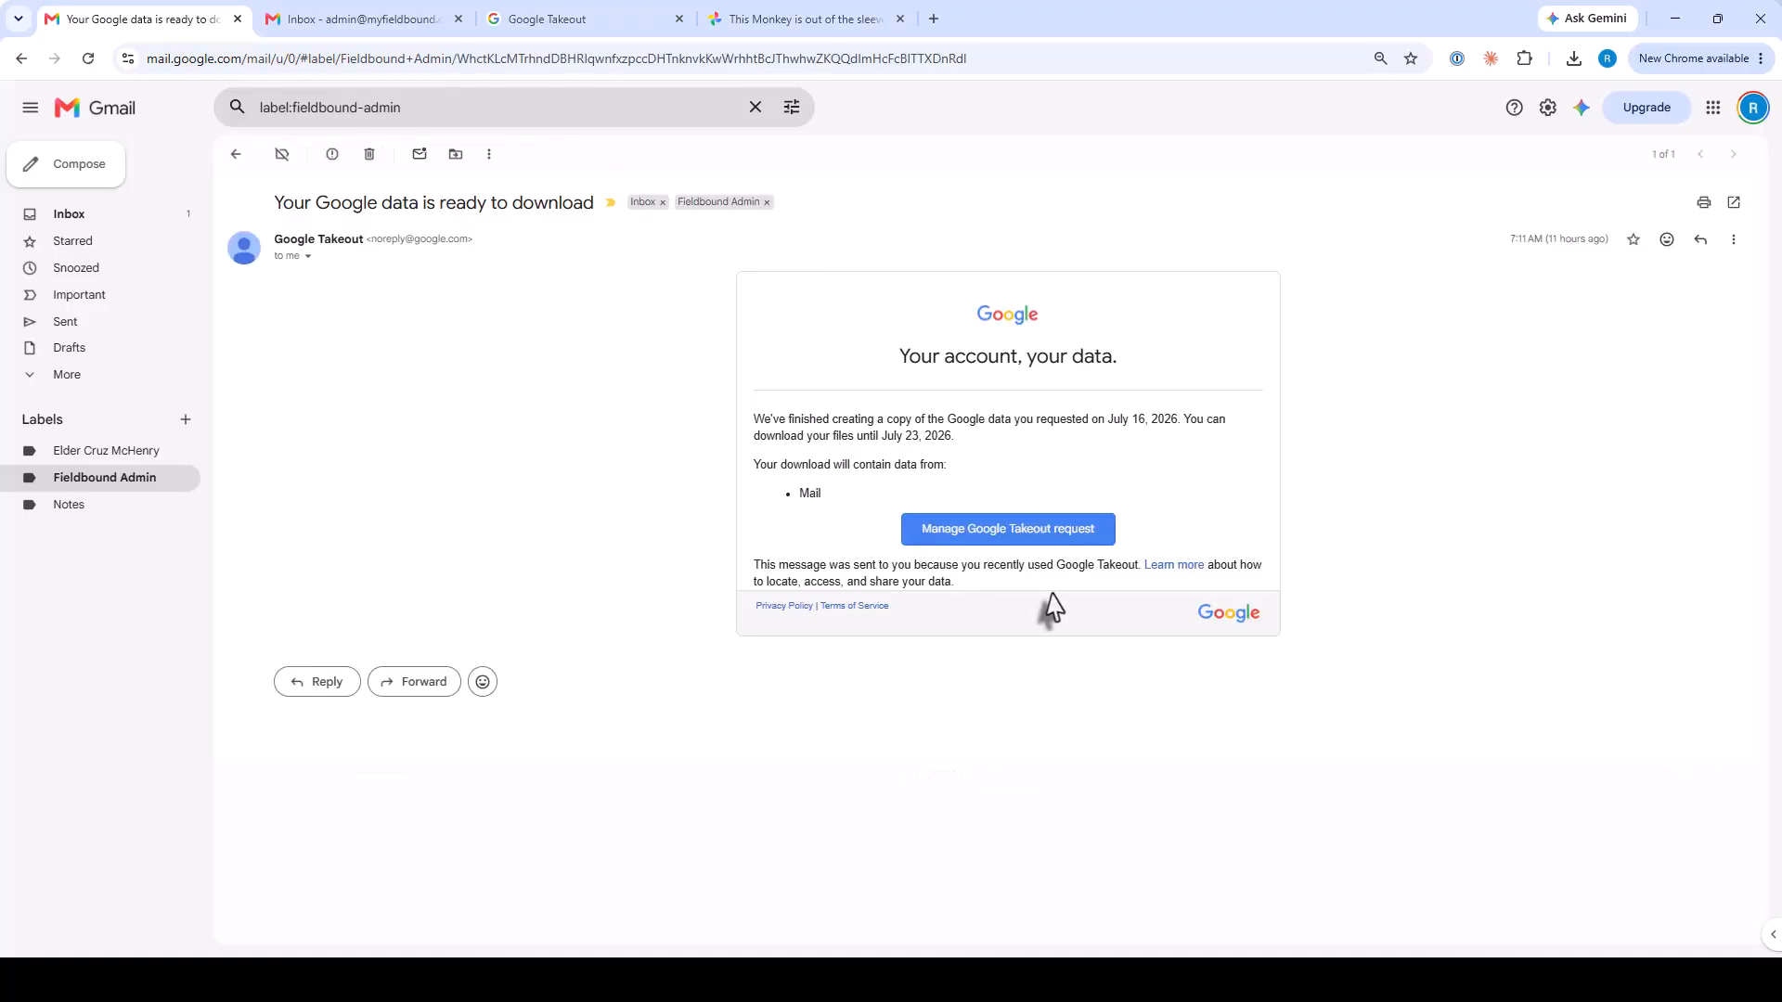
{"action": "left_click", "coordinate": [992, 536]}
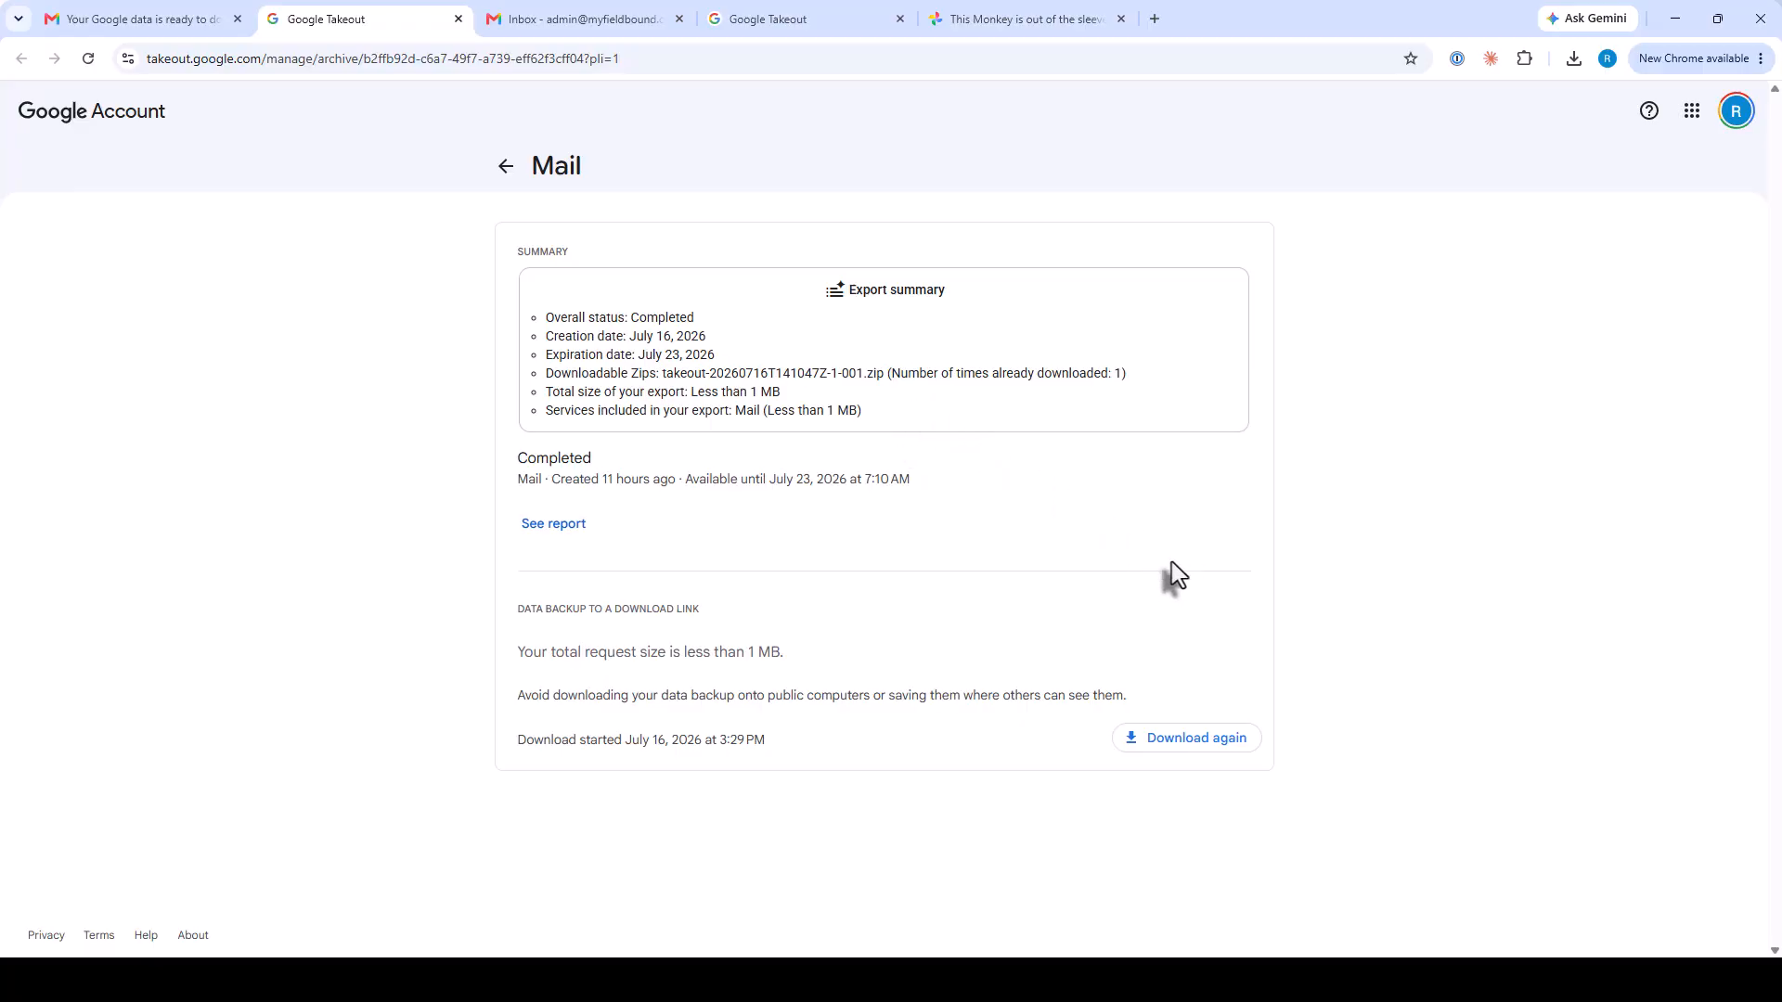
{"action": "left_click", "coordinate": [1193, 747]}
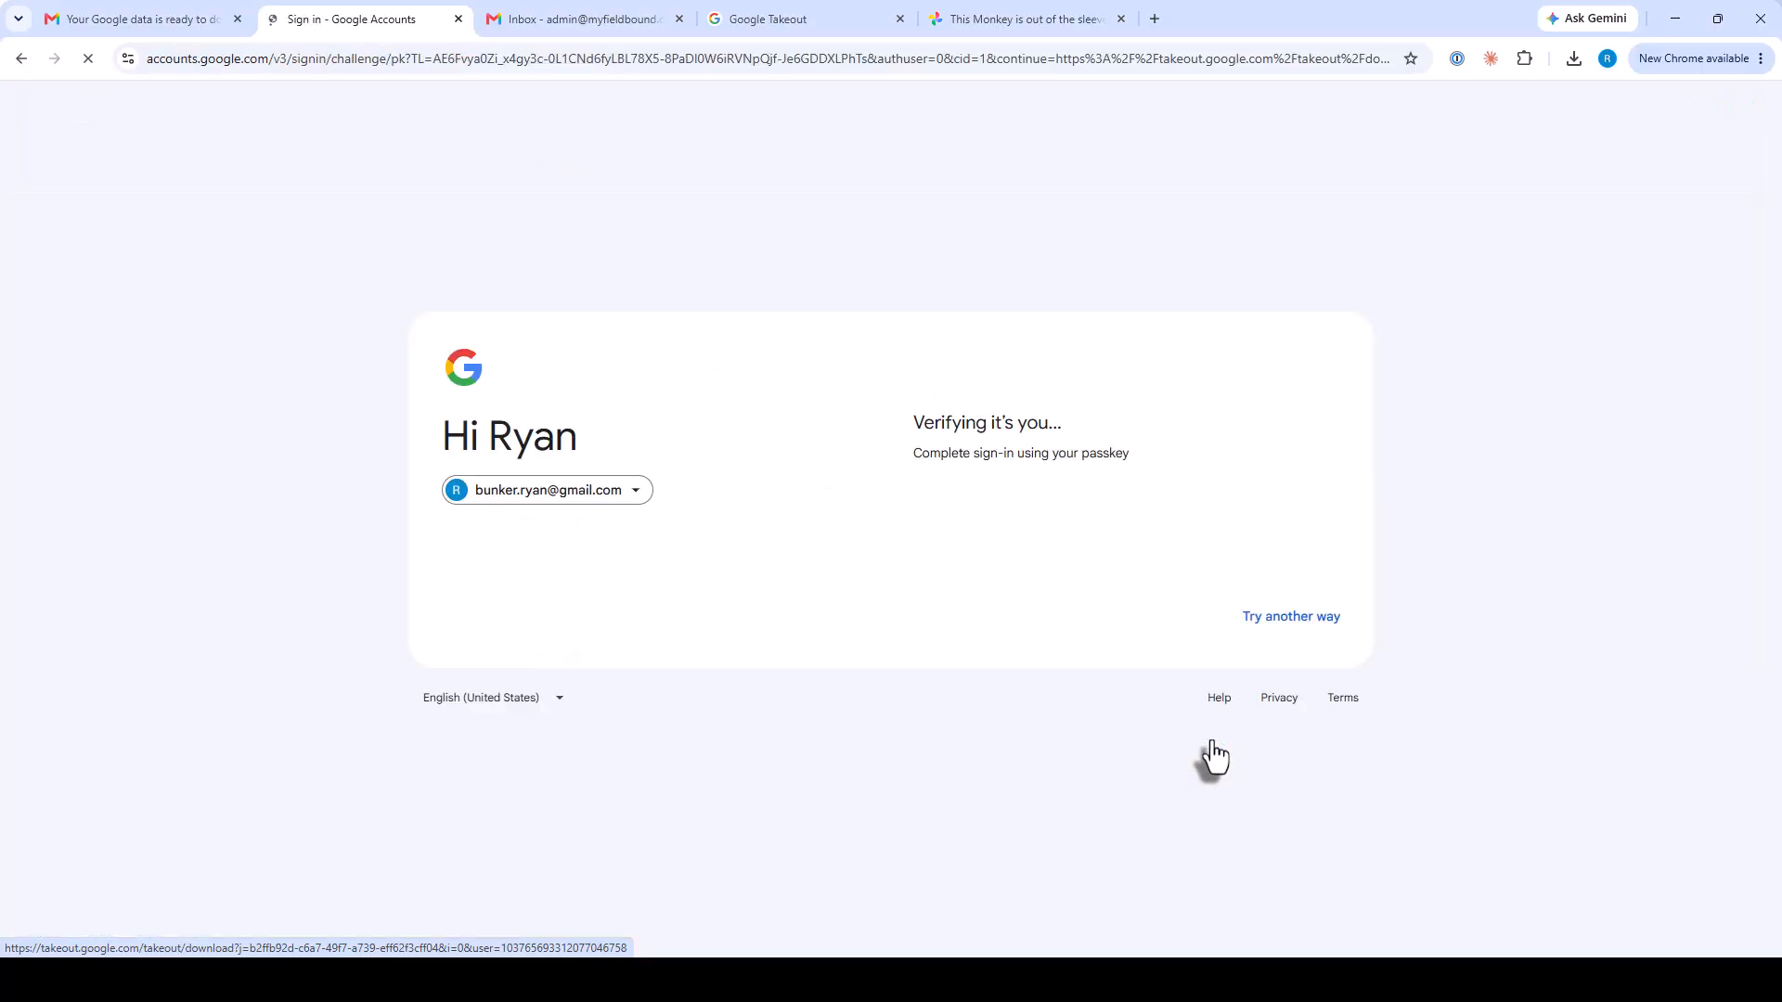
{"action": "left_click", "coordinate": [141, 20]}
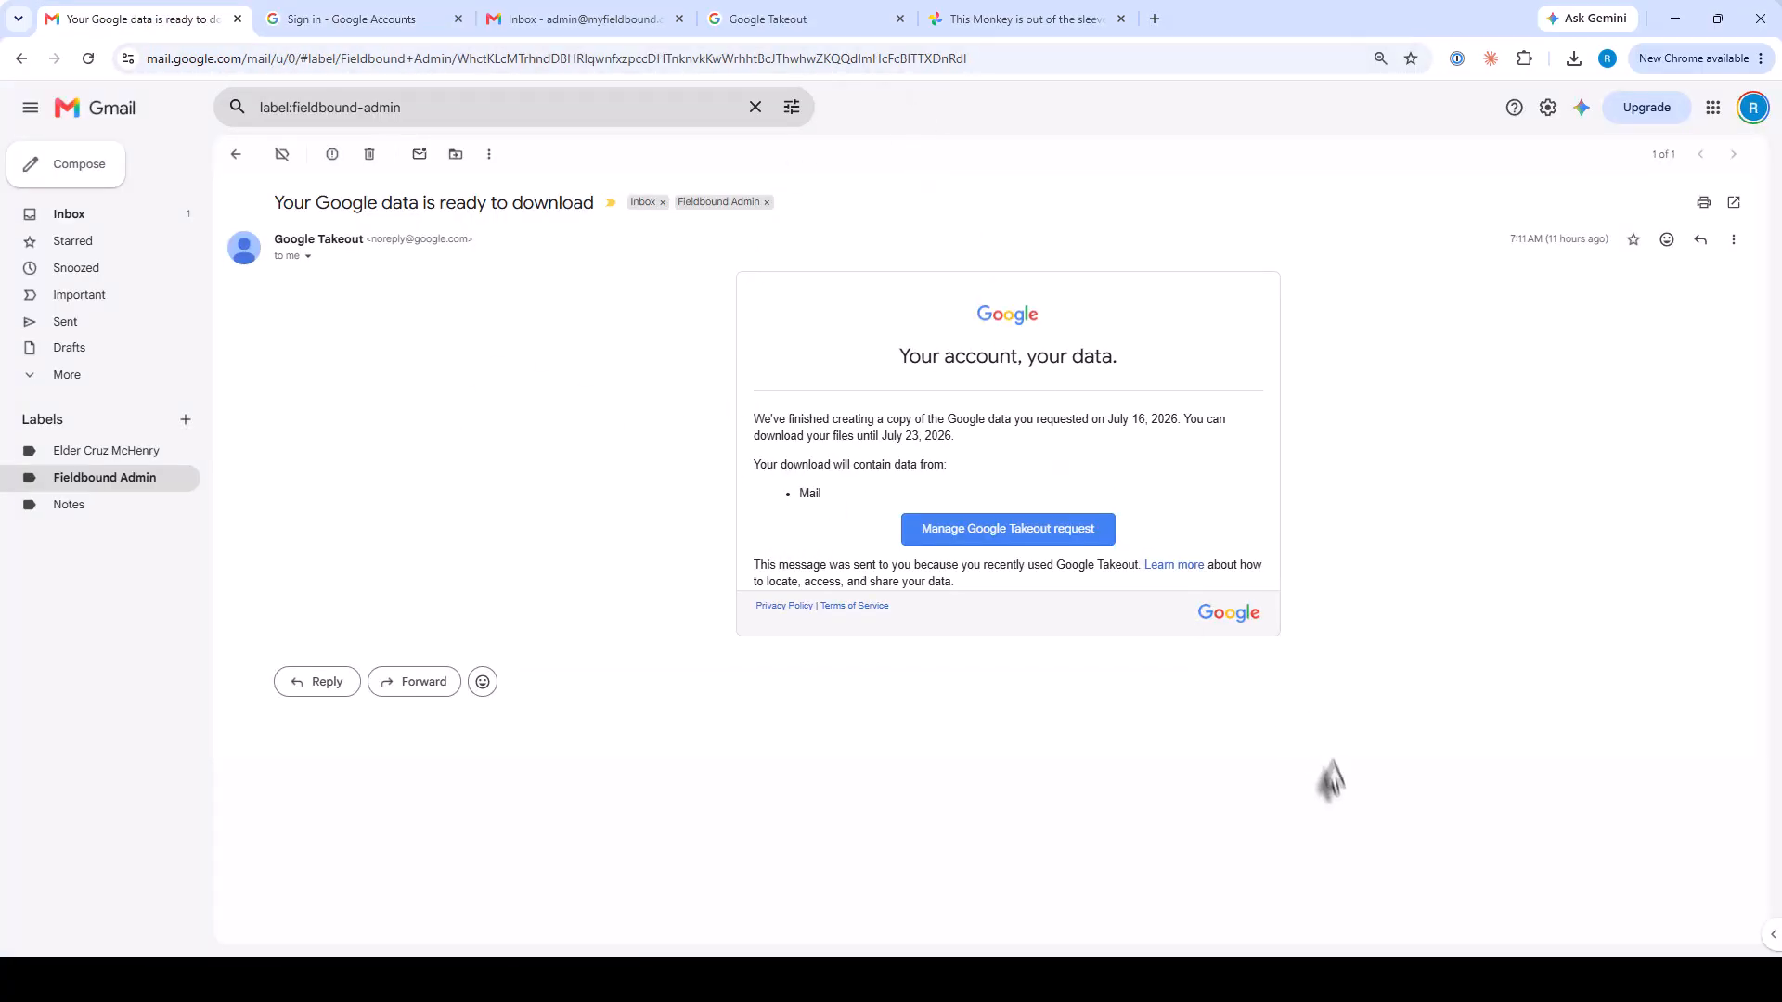
{"action": "mouse_move", "coordinate": [1342, 974]}
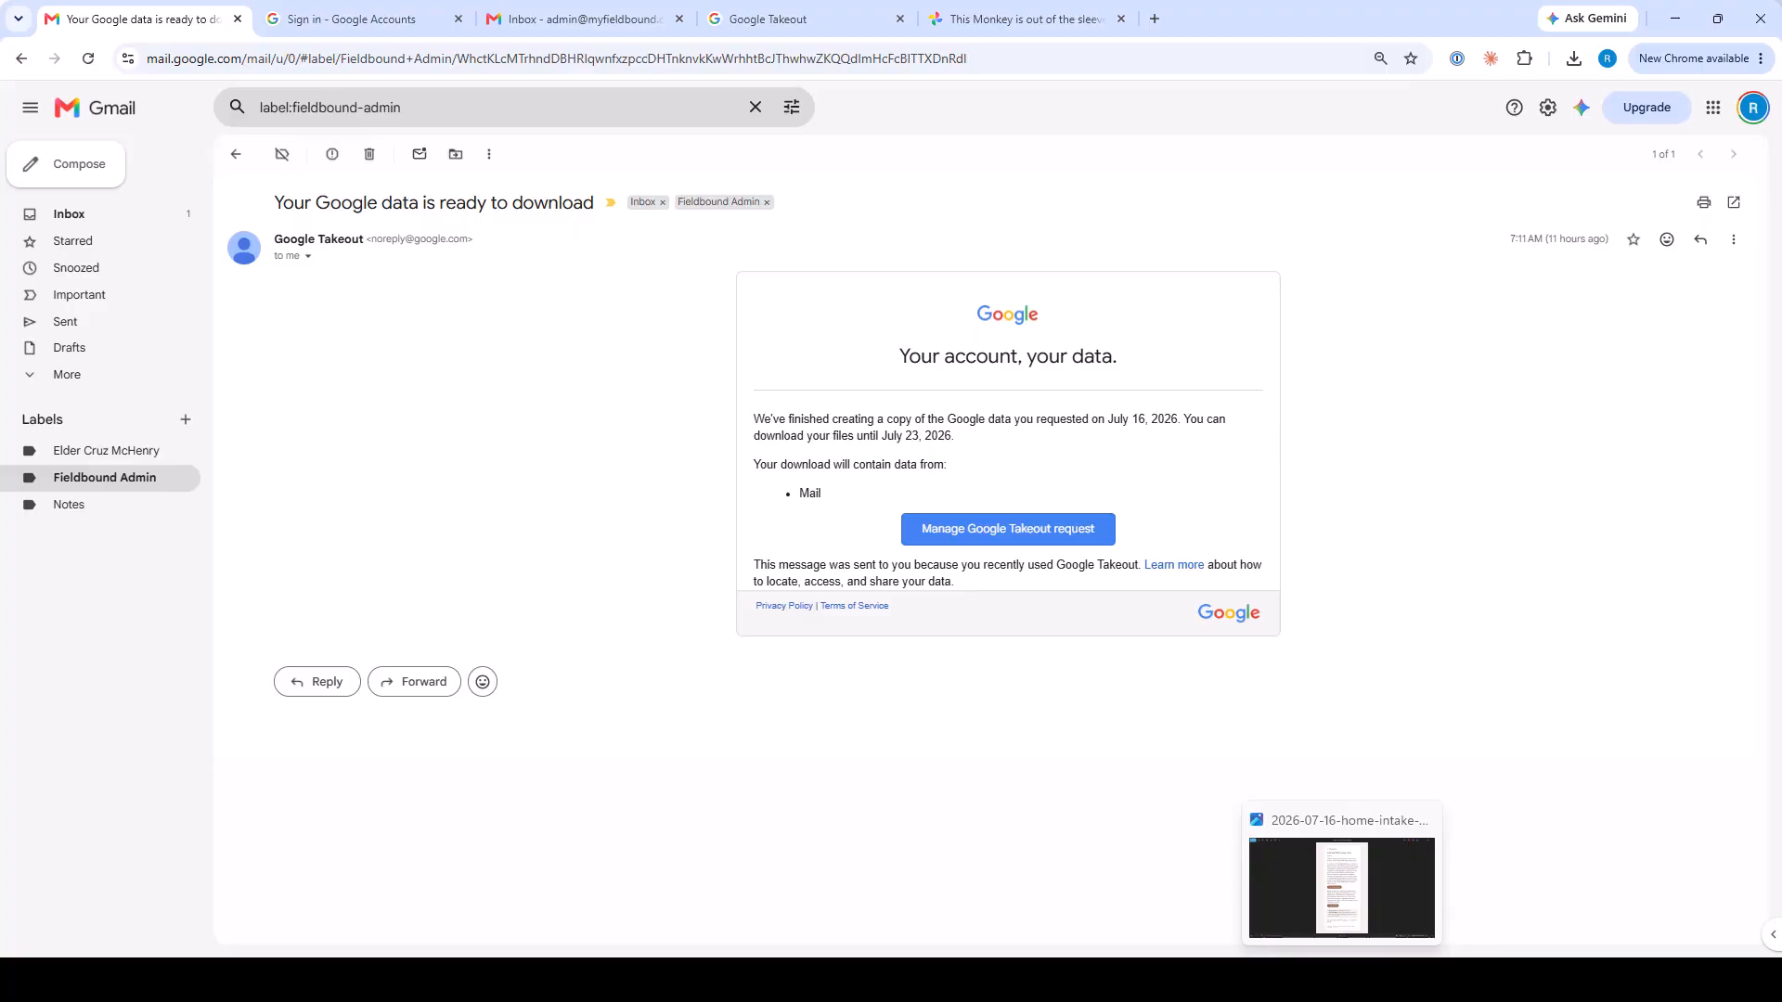
{"action": "left_click", "coordinate": [1342, 886]}
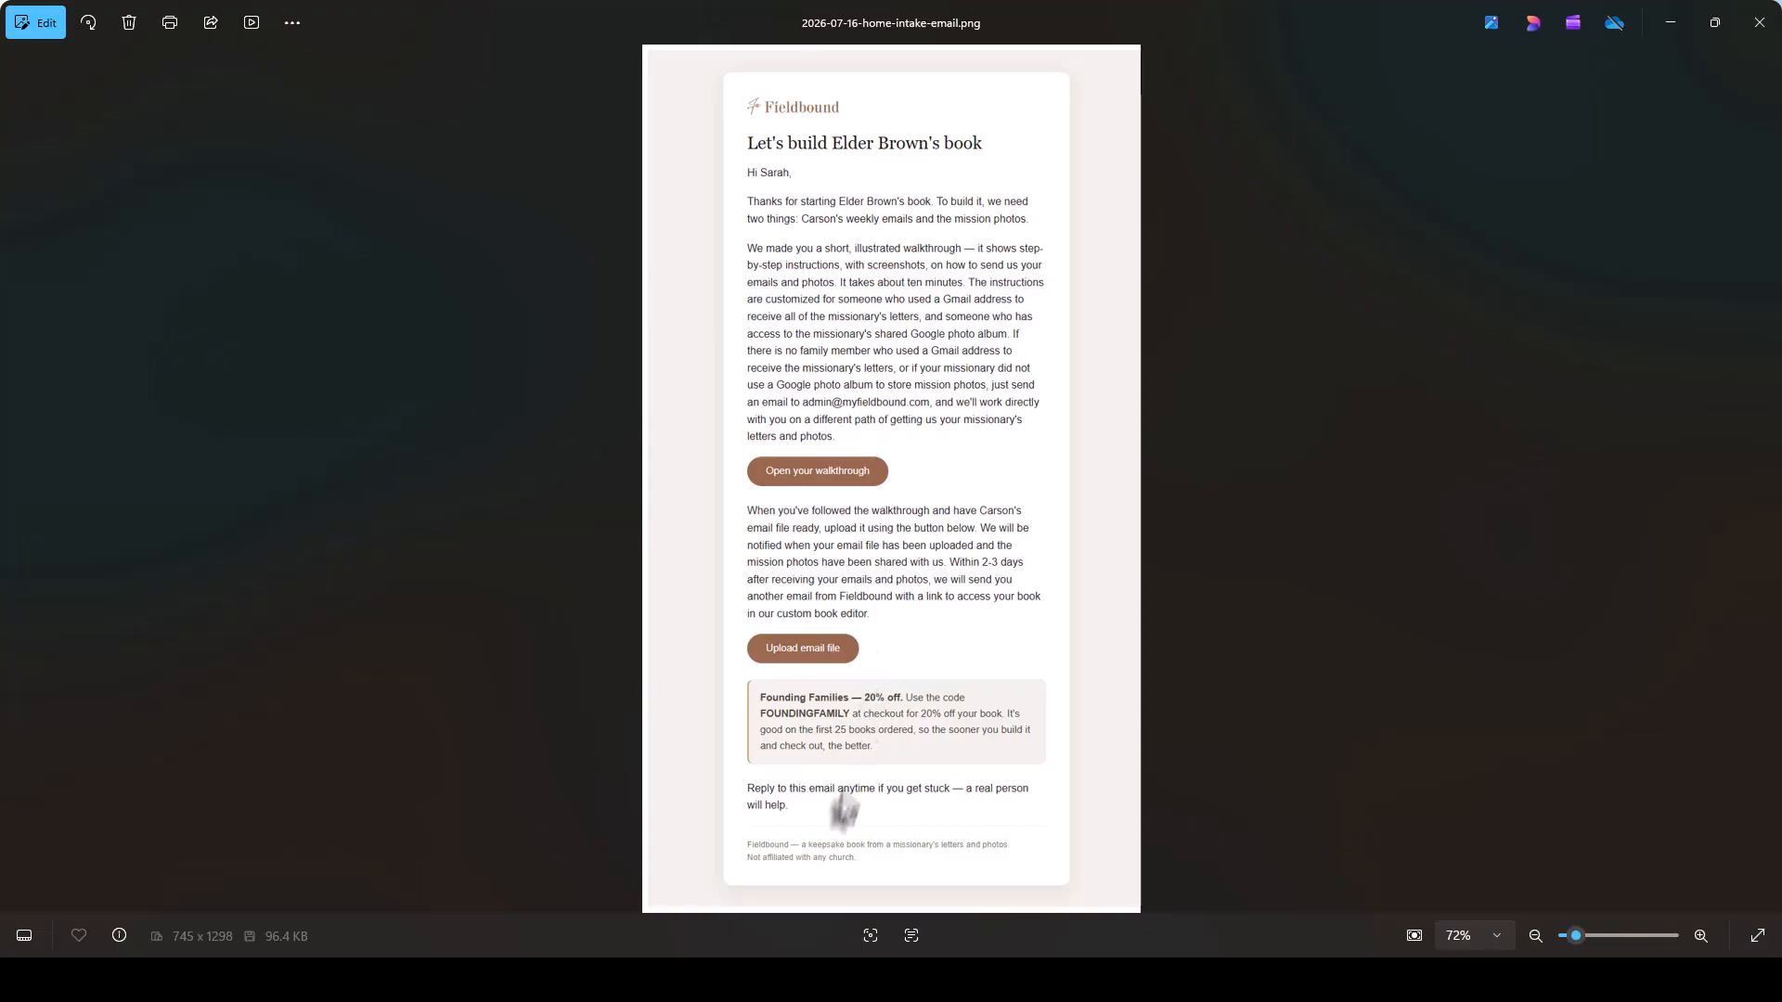
Invite the mission e-mail address to the shared album 'This Monkey Is Out of the Sleeve'.
{"action": "left_click", "coordinate": [748, 919]}
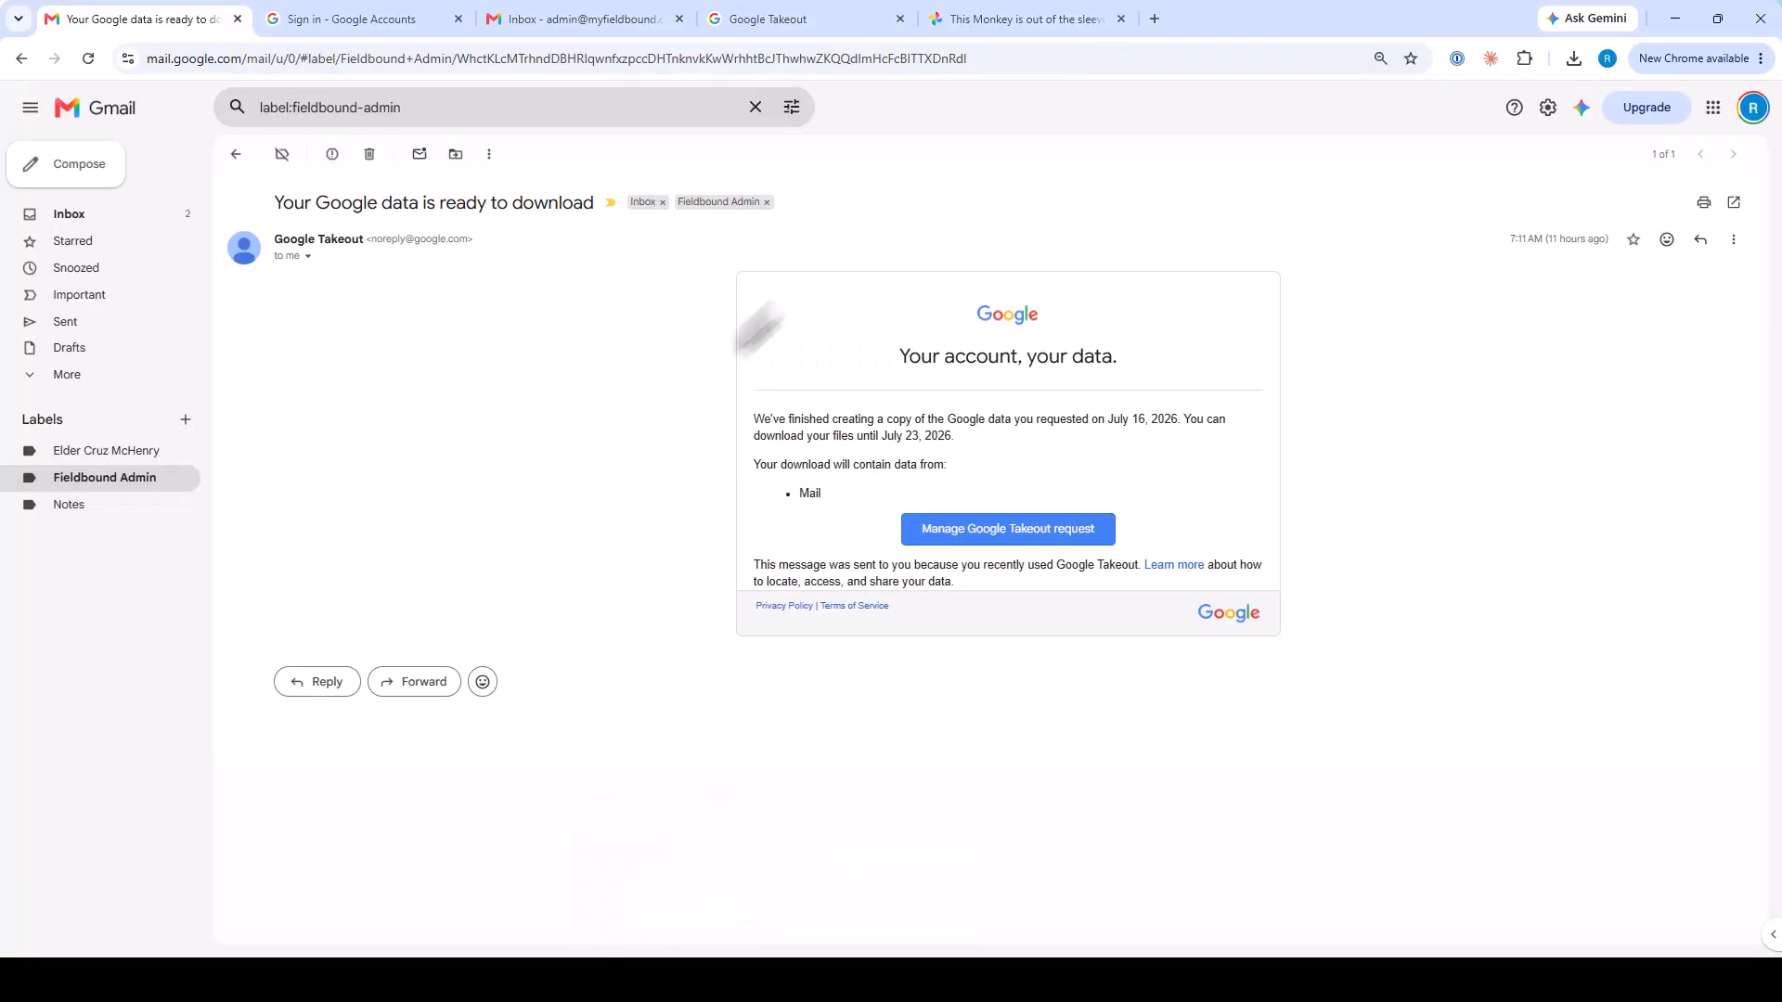
{"action": "left_click", "coordinate": [1038, 16]}
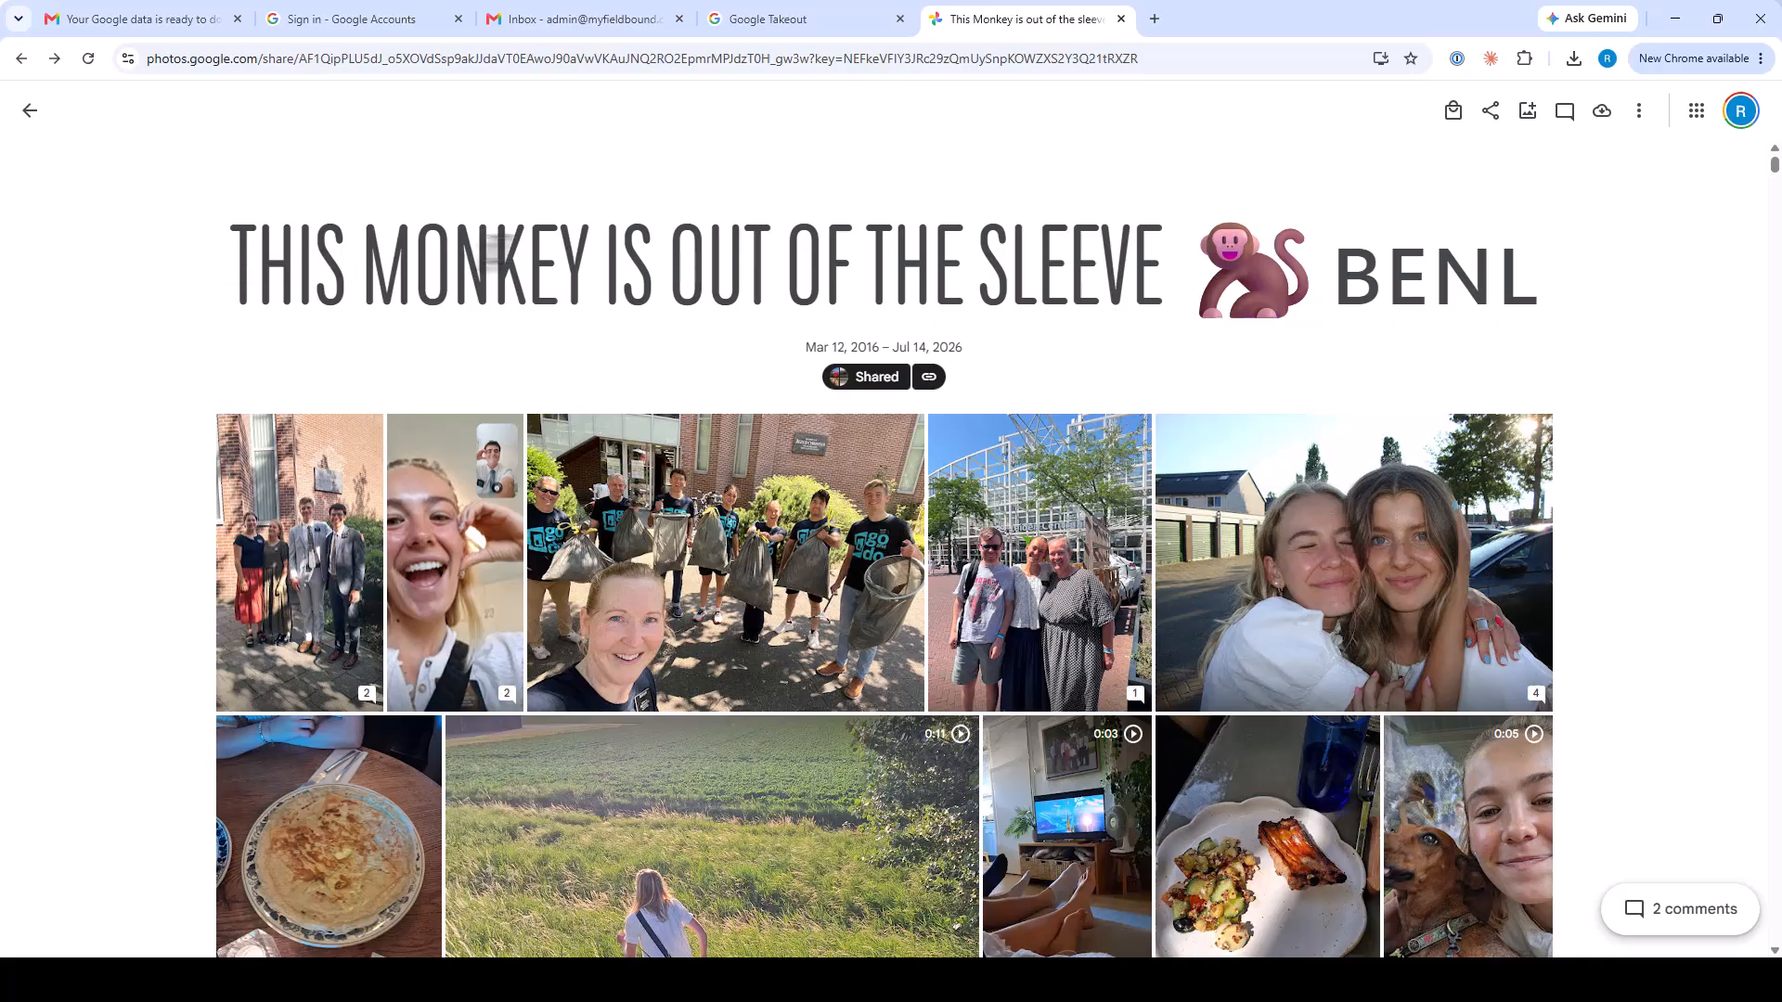
{"action": "left_click", "coordinate": [1490, 111]}
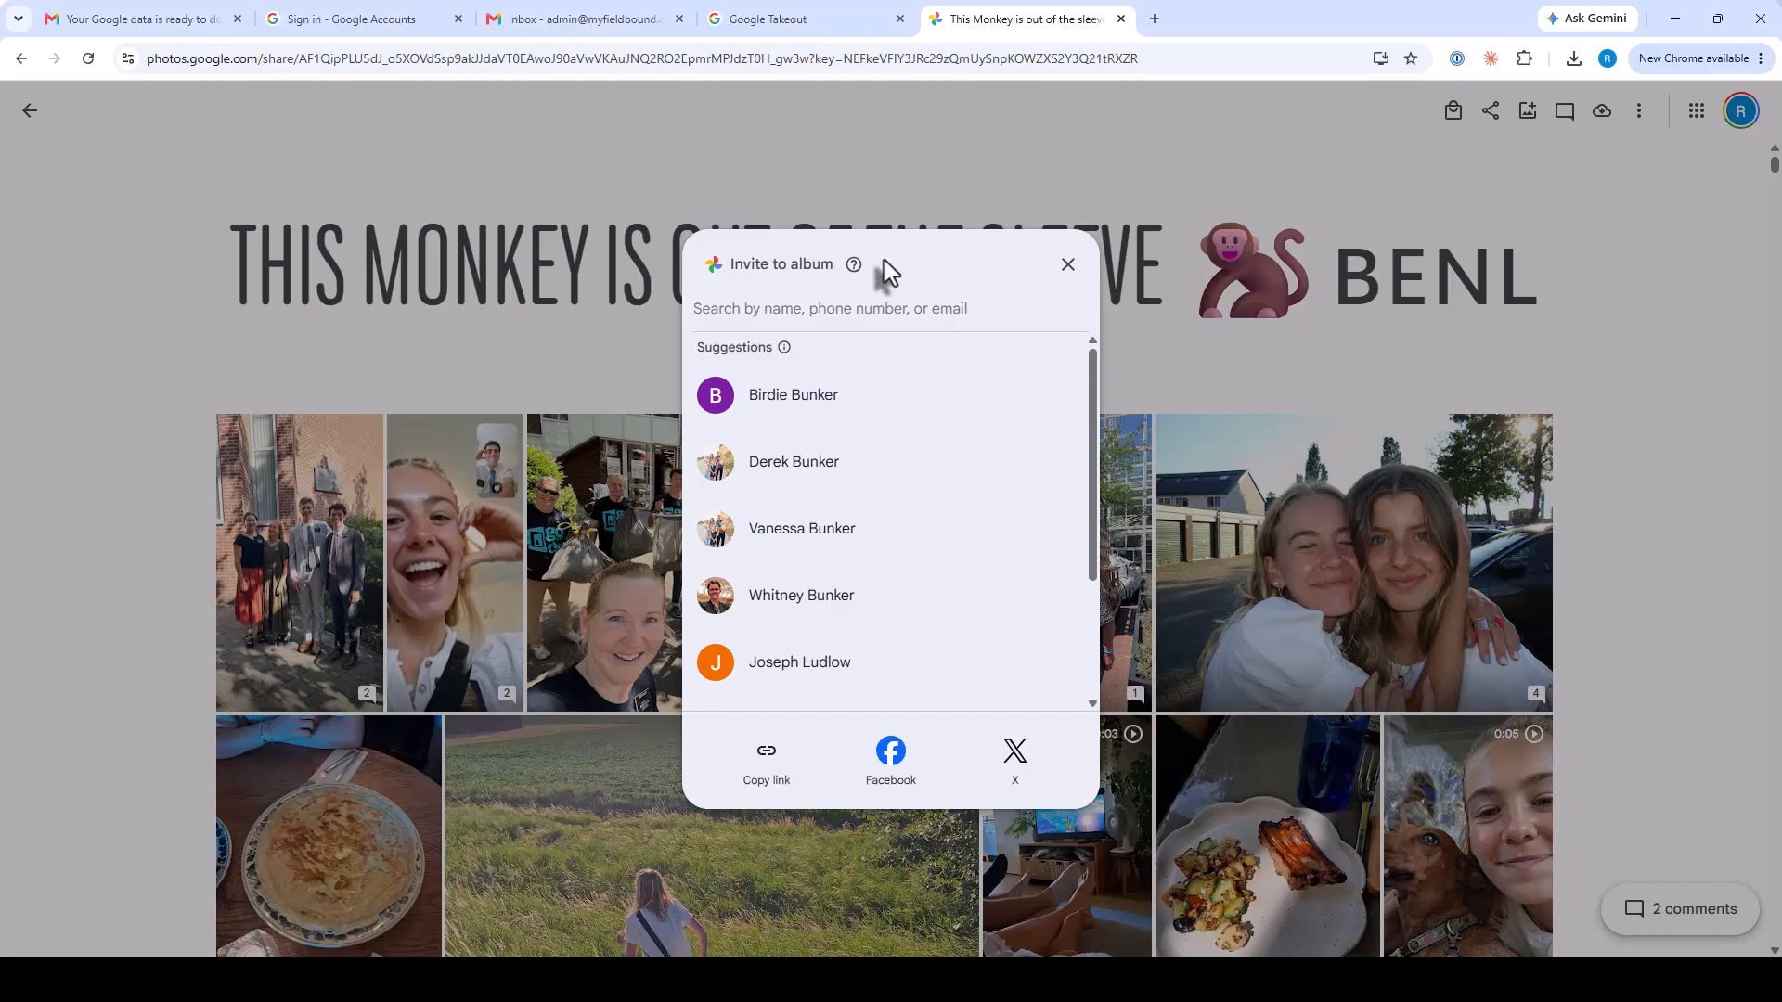
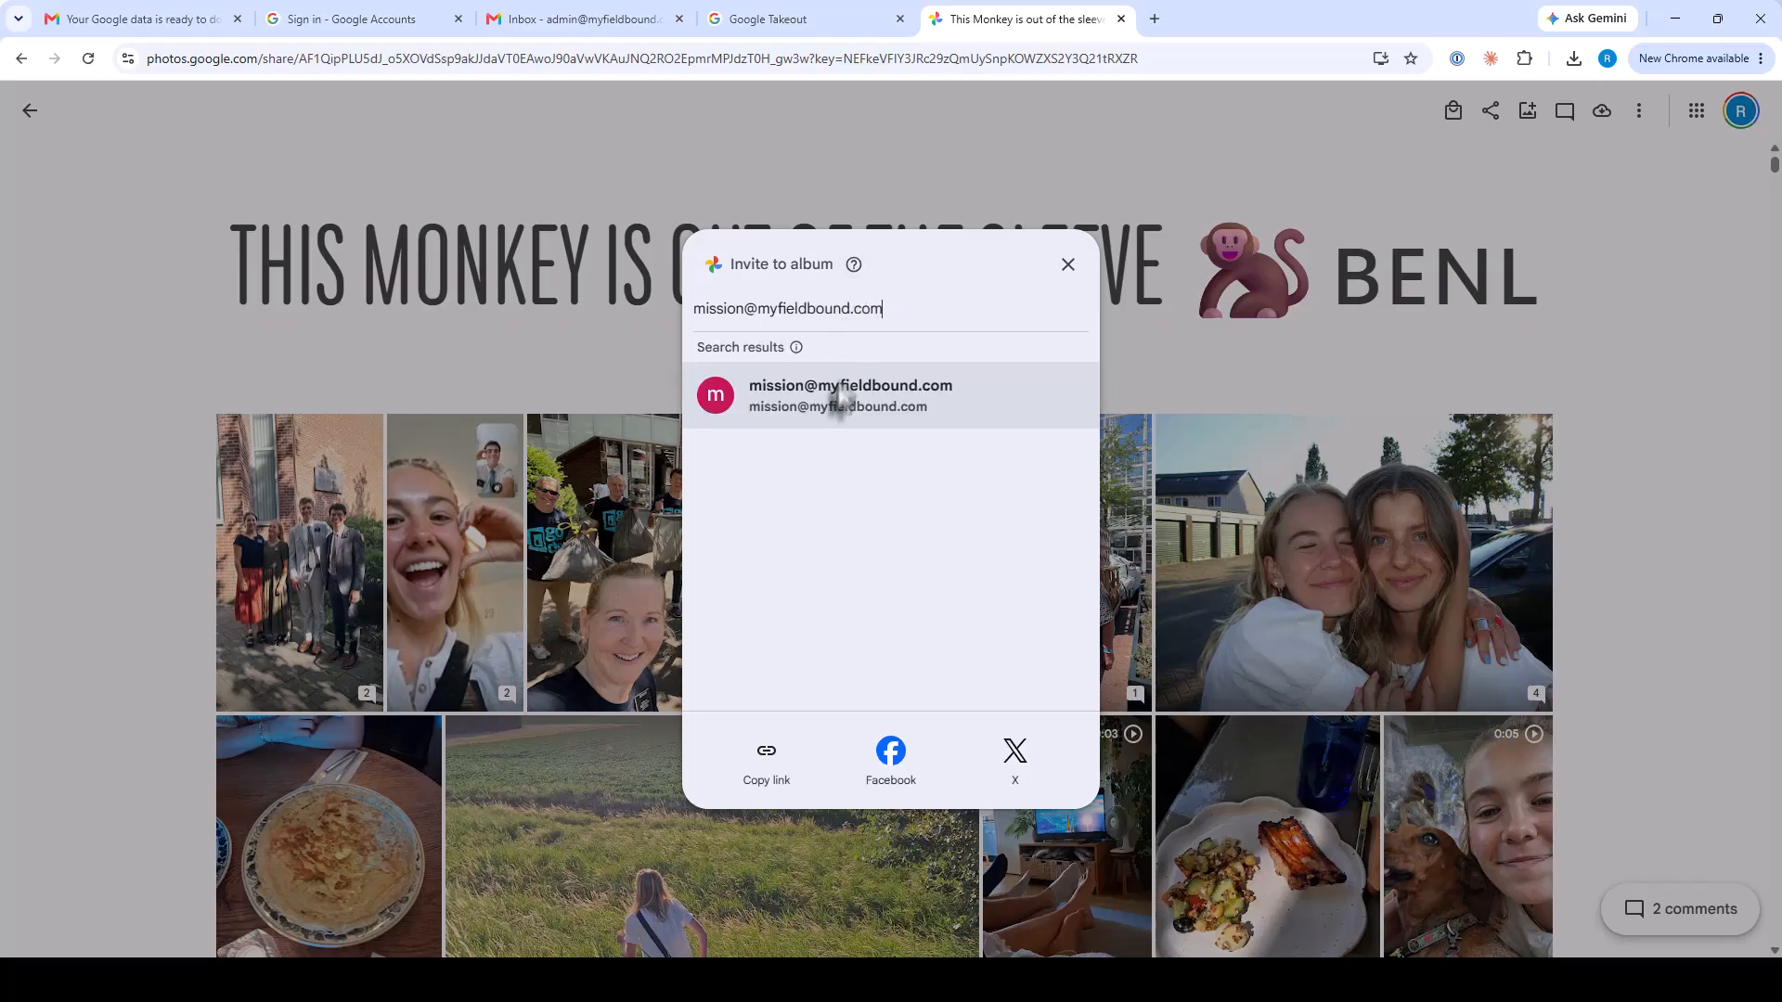
{"action": "left_click", "coordinate": [825, 415]}
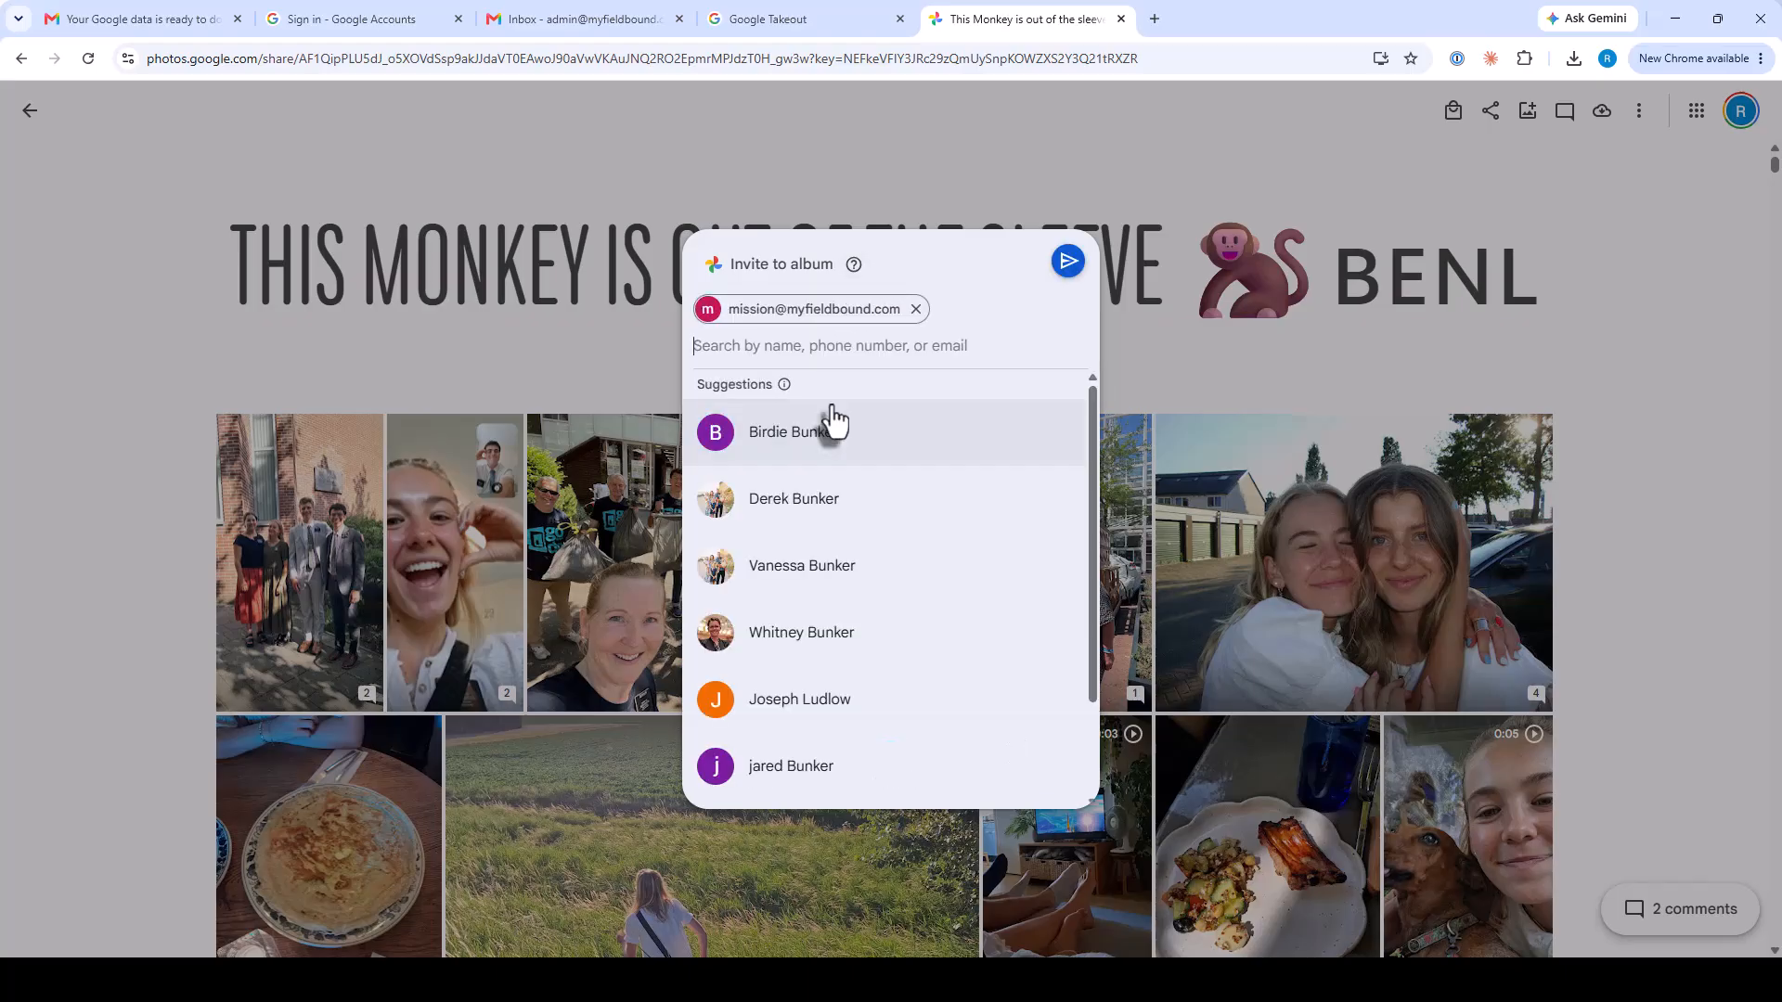
{"action": "left_click", "coordinate": [1074, 267]}
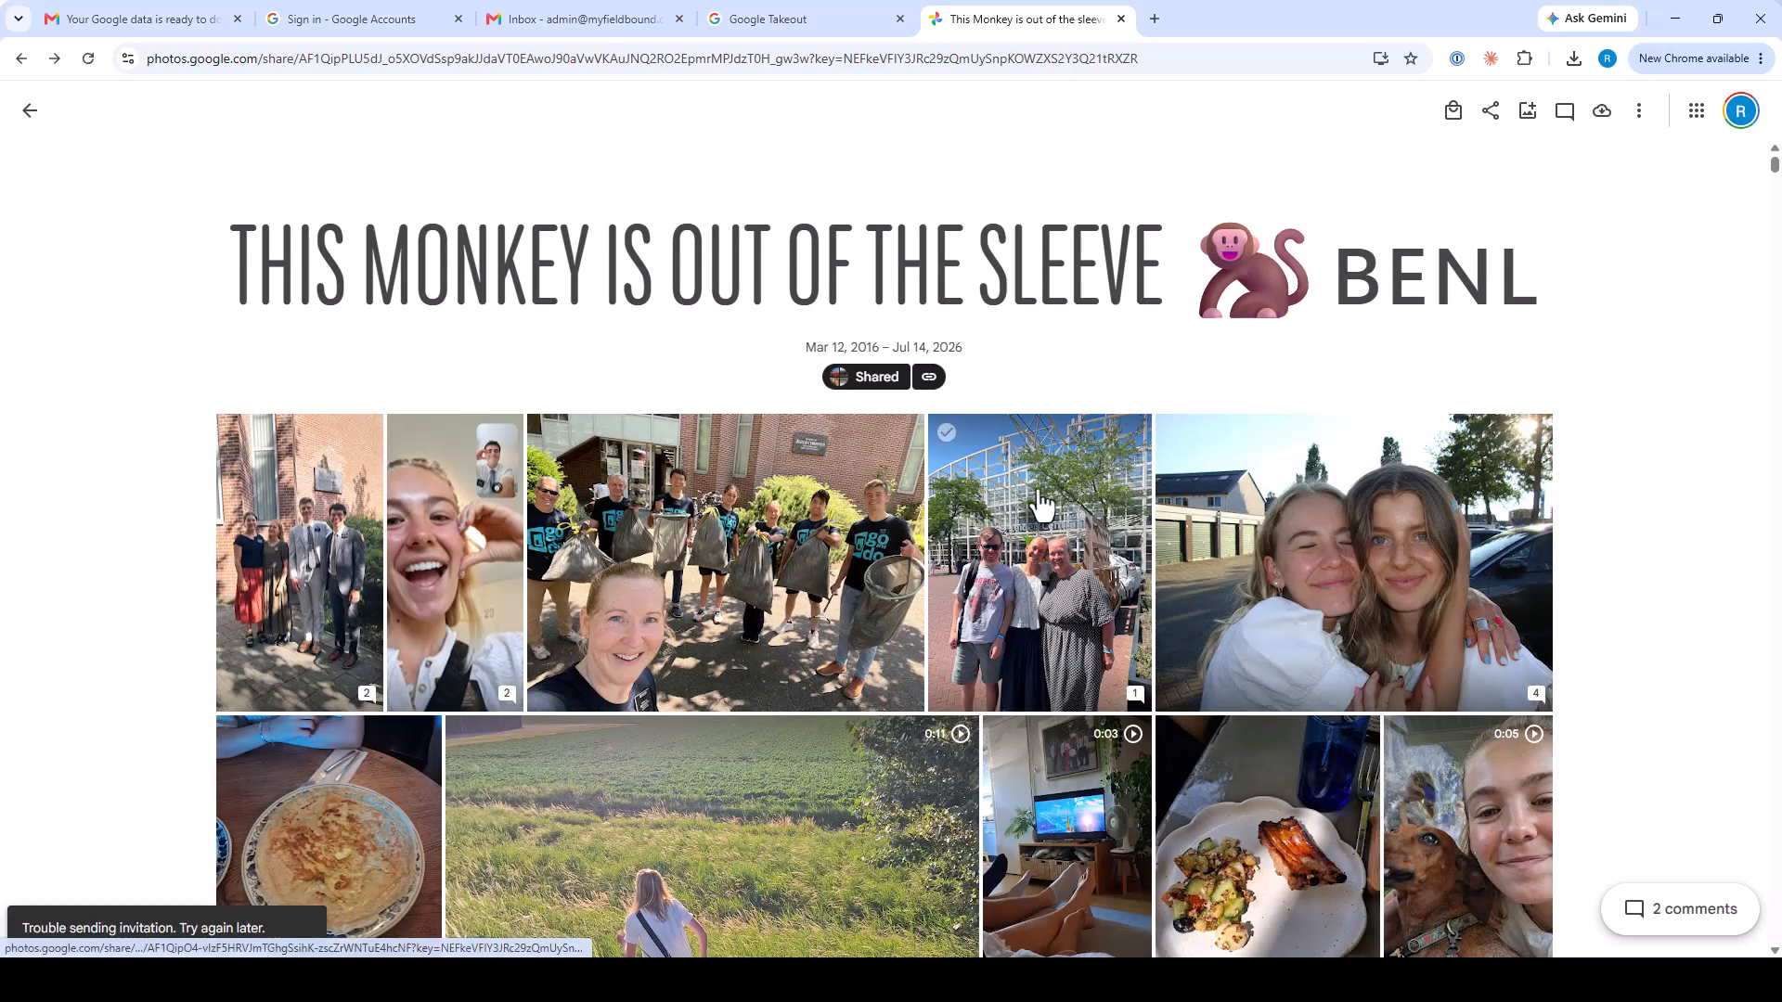